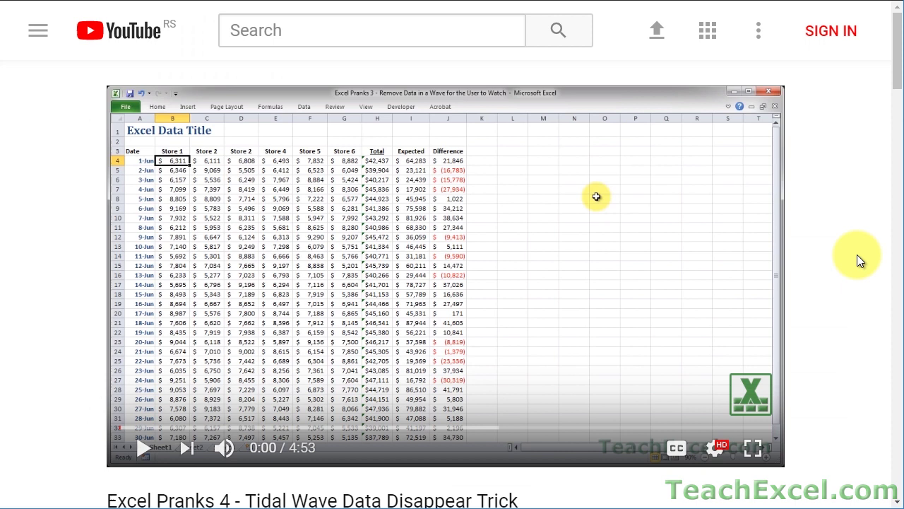
# Like the Excel Pranks 4 video and subscribe to the TeachExcel channel with its notifications turned on
pyautogui.scroll(-6, 857, 255)
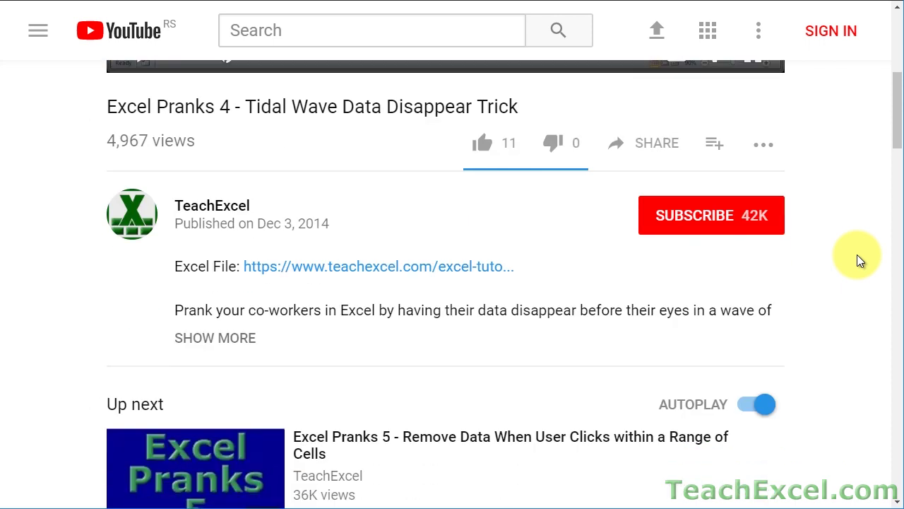
pyautogui.click(323, 275)
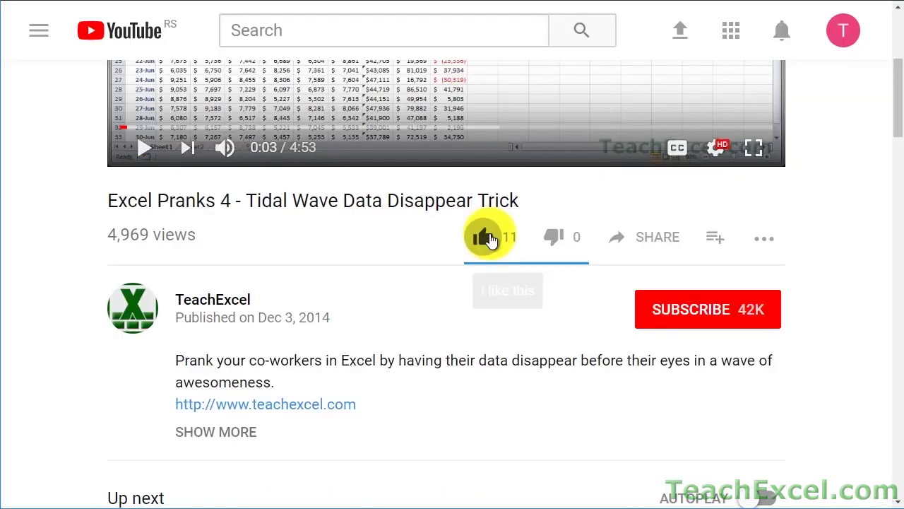
pyautogui.click(490, 238)
pyautogui.click(666, 304)
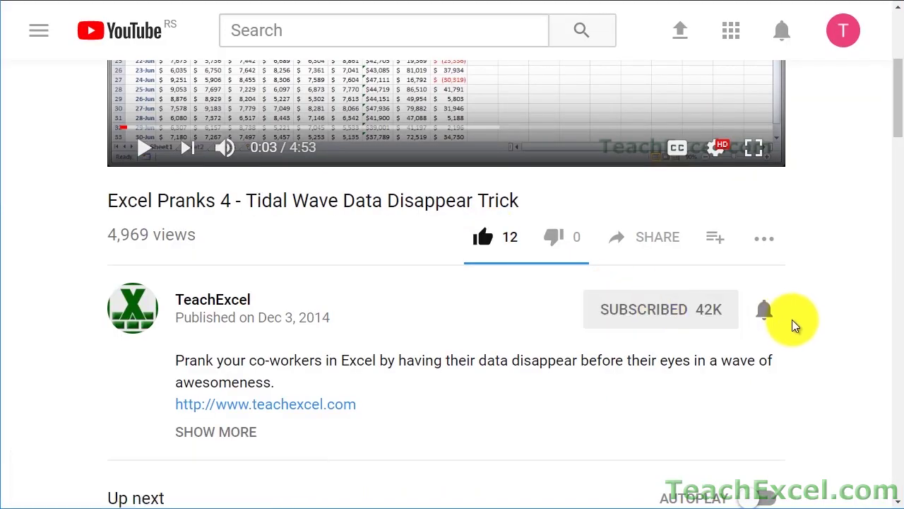
pyautogui.click(765, 311)
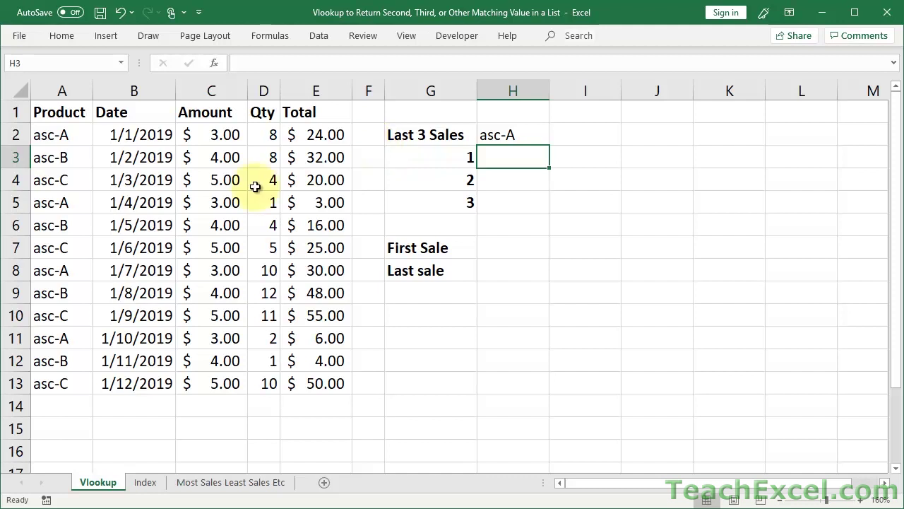
pyautogui.moveTo(62, 132); pyautogui.dragTo(65, 179)
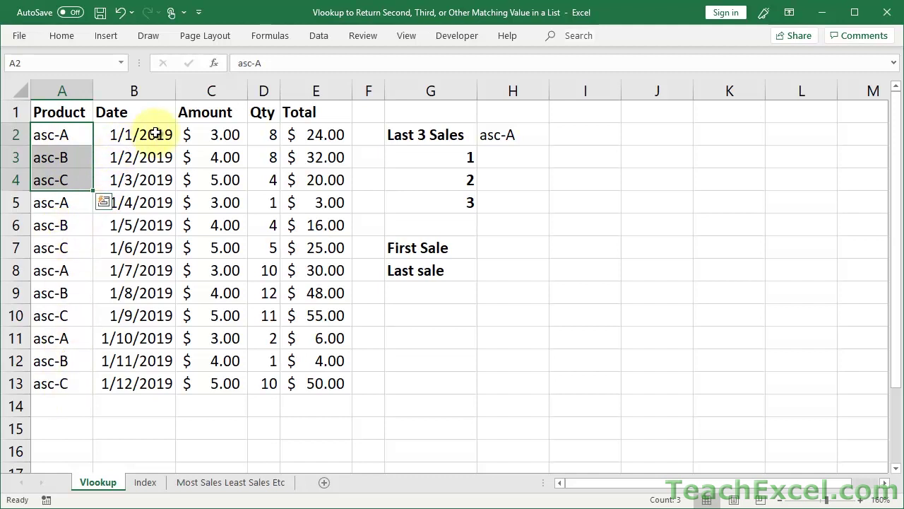
pyautogui.click(314, 139)
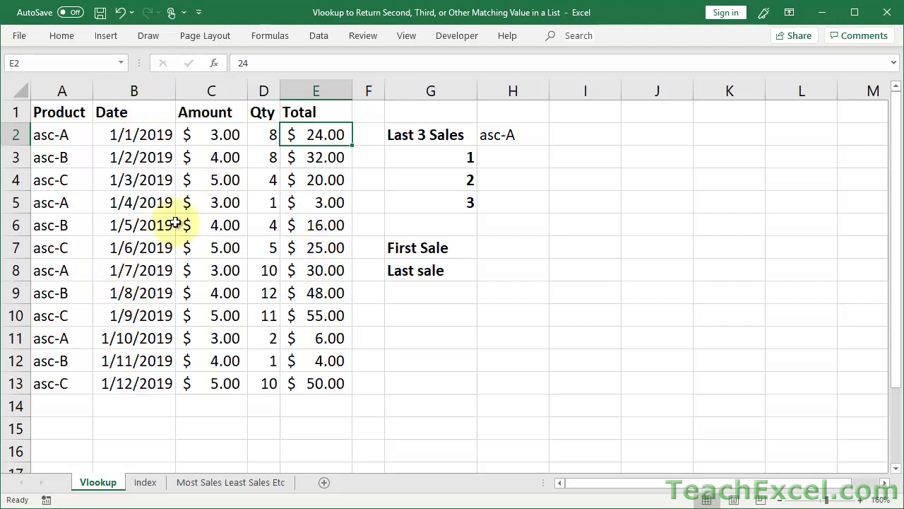
pyautogui.click(508, 161)
pyautogui.moveTo(508, 161); pyautogui.dragTo(541, 195)
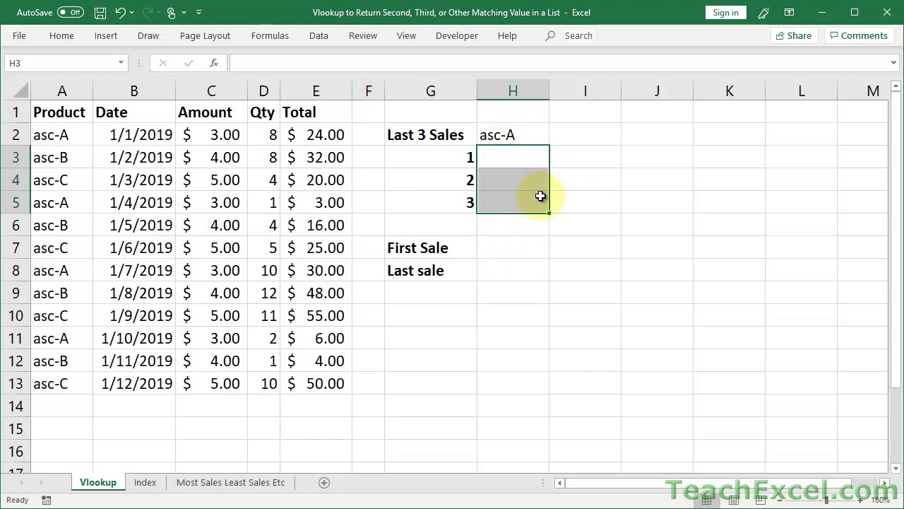
# Insert a slightly widened column before the Date column and give it the heading Helper
pyautogui.click(152, 91)
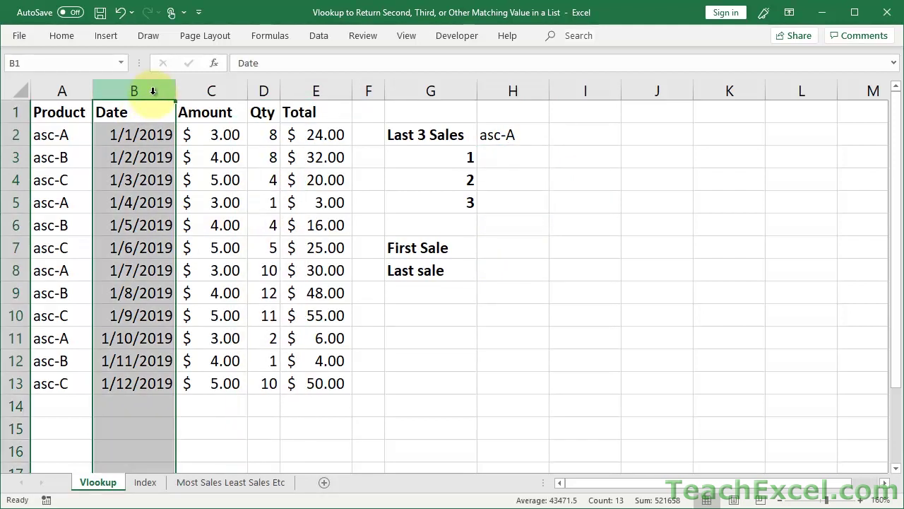
pyautogui.rightClick(153, 91)
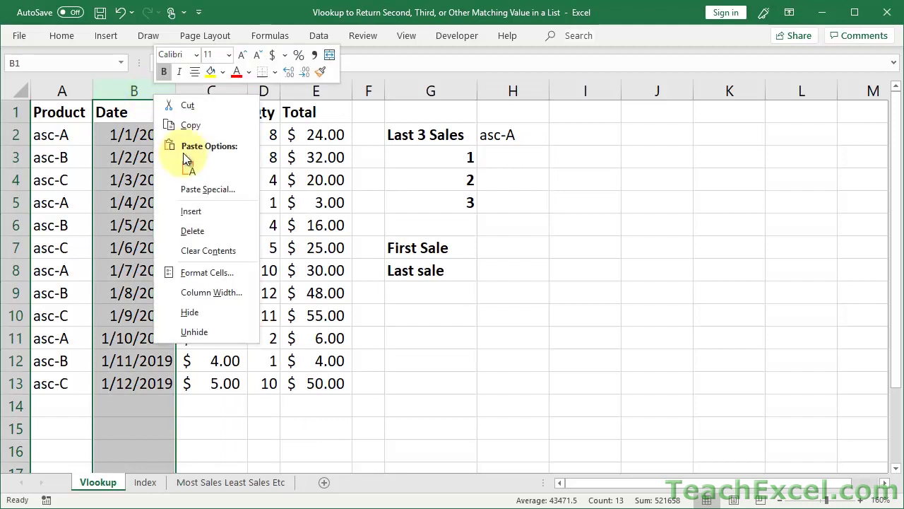
pyautogui.click(191, 212)
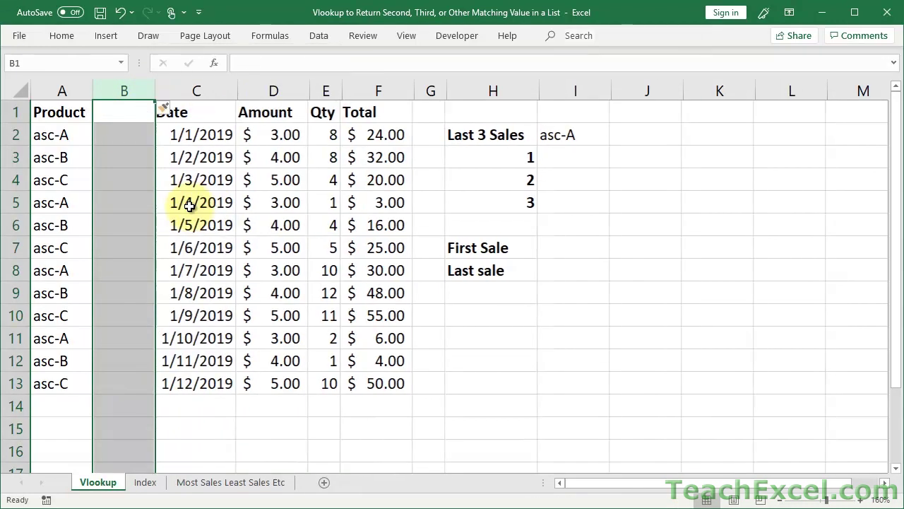
pyautogui.moveTo(156, 90); pyautogui.dragTo(180, 88)
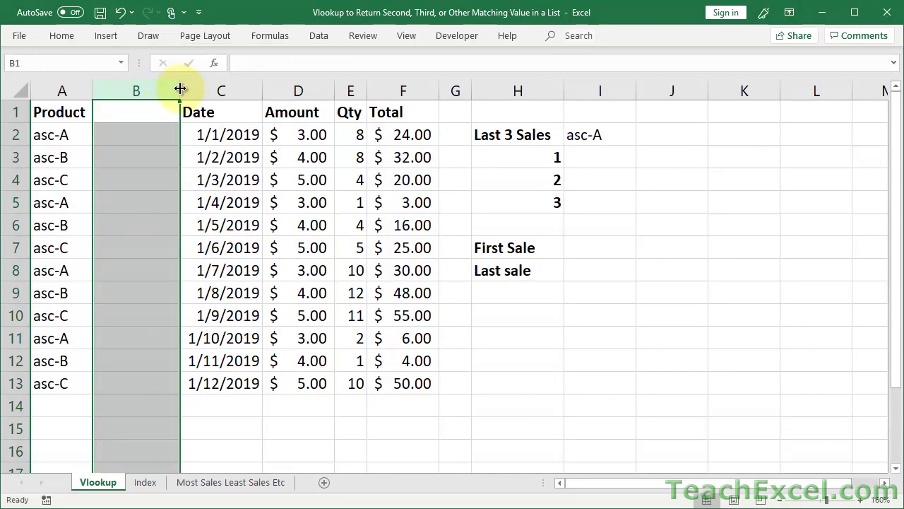
pyautogui.click(132, 117)
pyautogui.write('Helper')
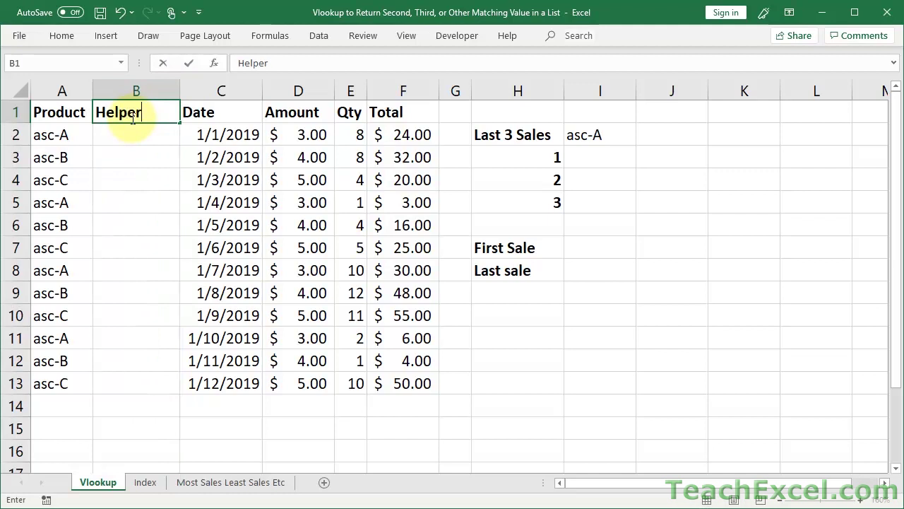
pyautogui.press('Return')
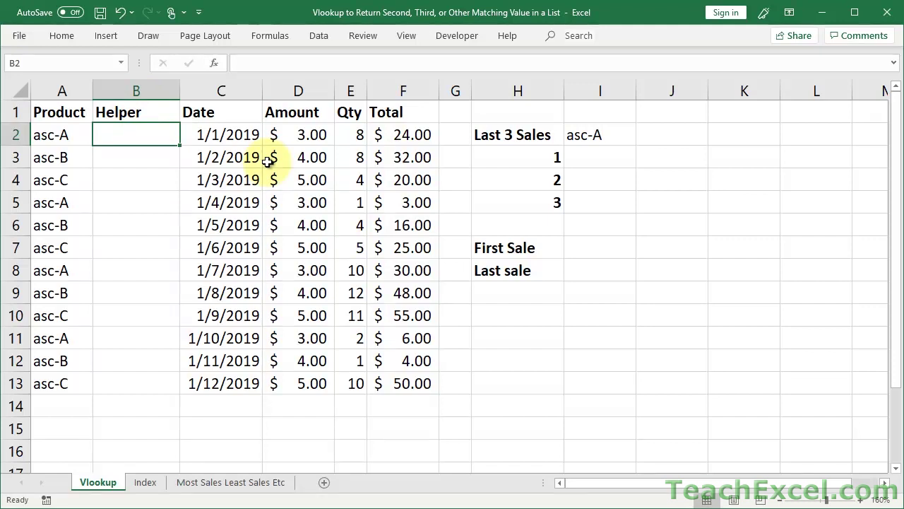
# Try asc-A1 as a sample helper value in B2 for the first asc-A entry, and clear the cell again
pyautogui.click(71, 131)
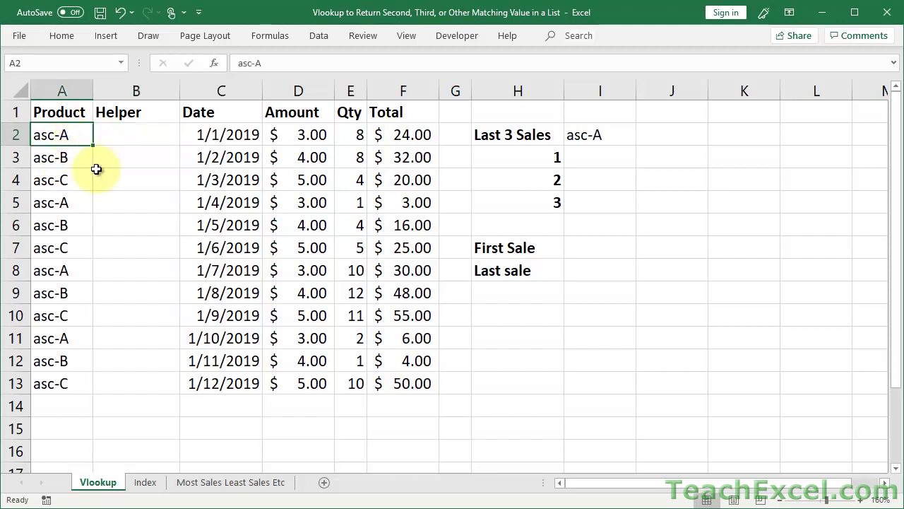
pyautogui.click(69, 201)
pyautogui.click(72, 266)
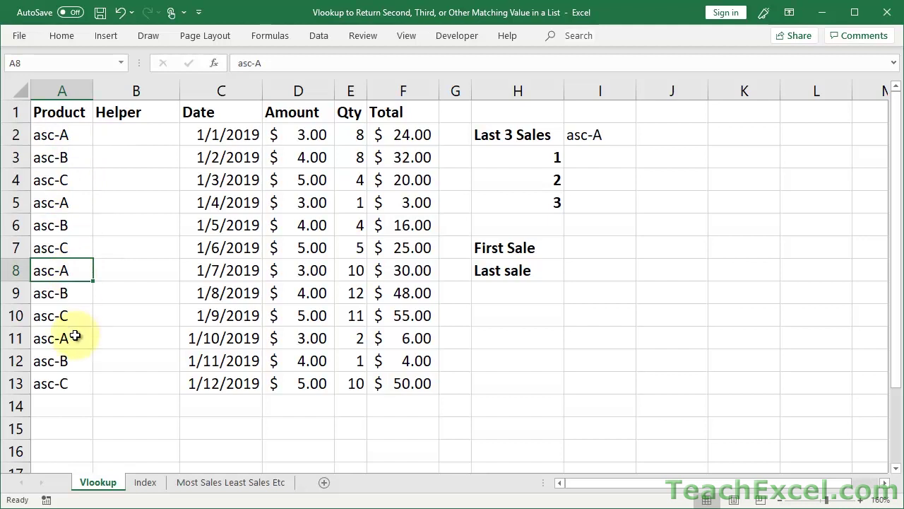
pyautogui.click(74, 337)
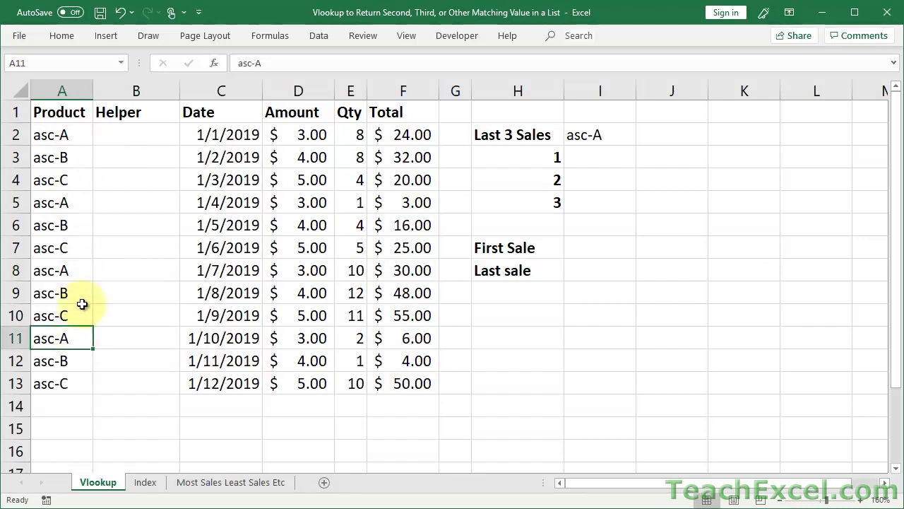
pyautogui.click(146, 141)
pyautogui.write('a')
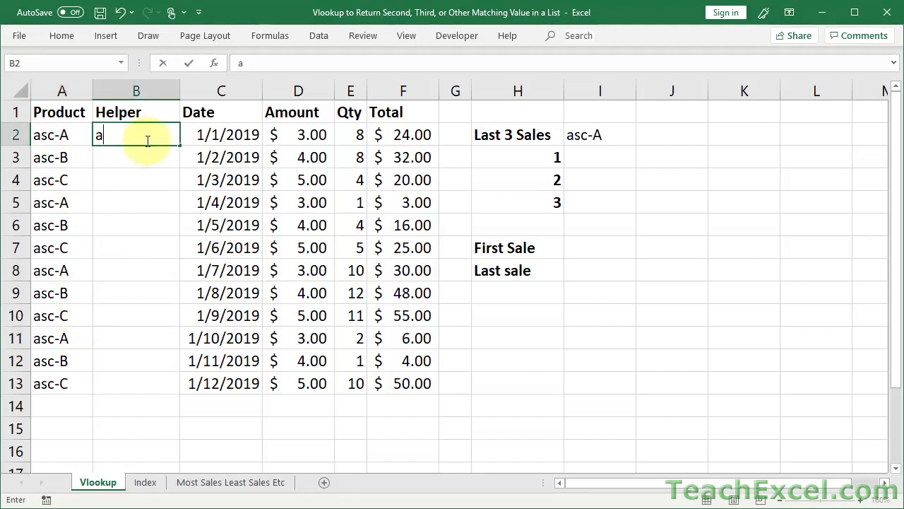
pyautogui.write('sc-A1')
pyautogui.hotkey('ctrl', 'Return')
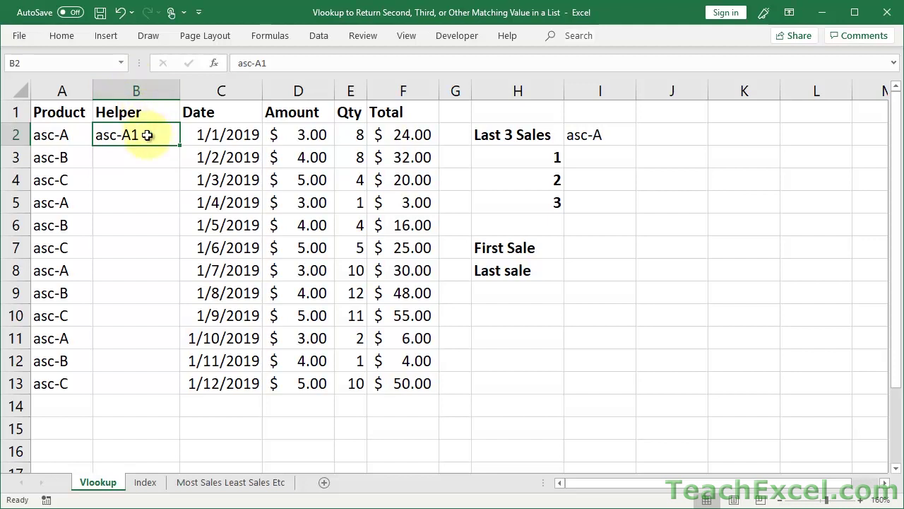
pyautogui.press('Delete')
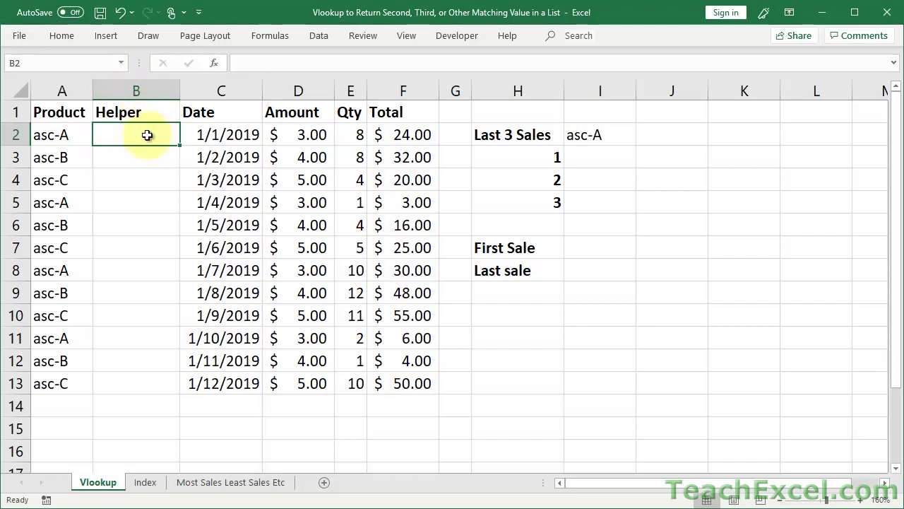
# Begin a formula in B2 that joins A2 with a COUNTIF over the range A2:A2
pyautogui.write('=')
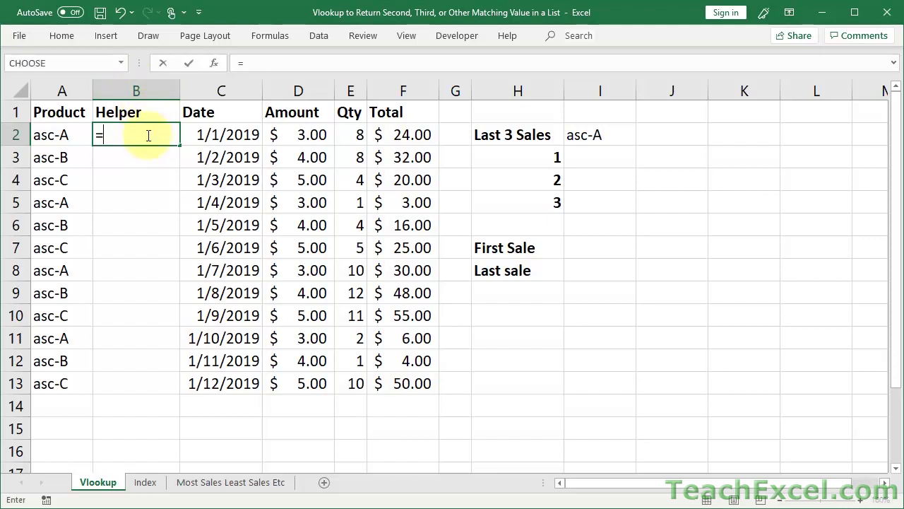
pyautogui.press('Left')
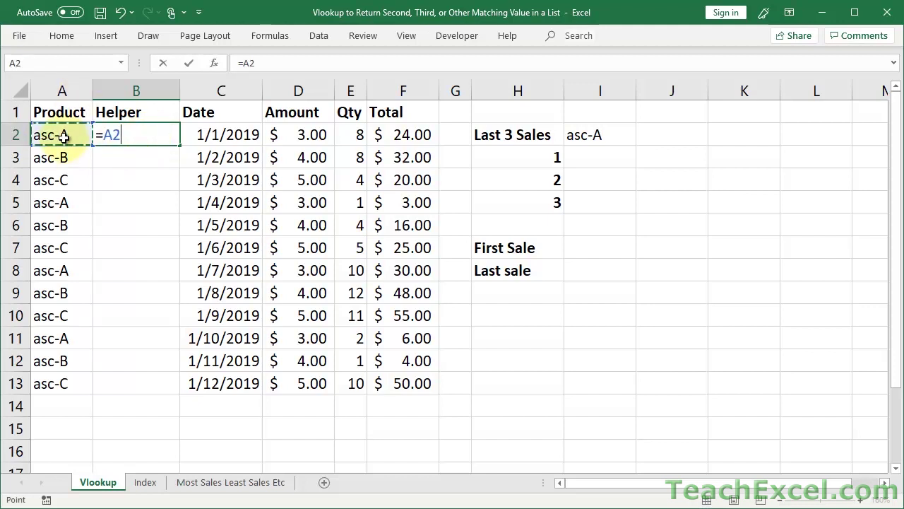
pyautogui.write('&')
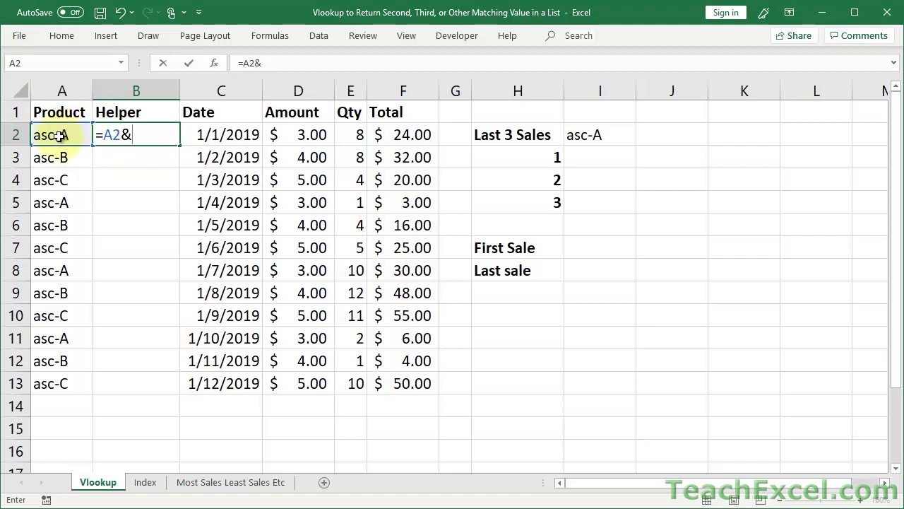
pyautogui.write('countif')
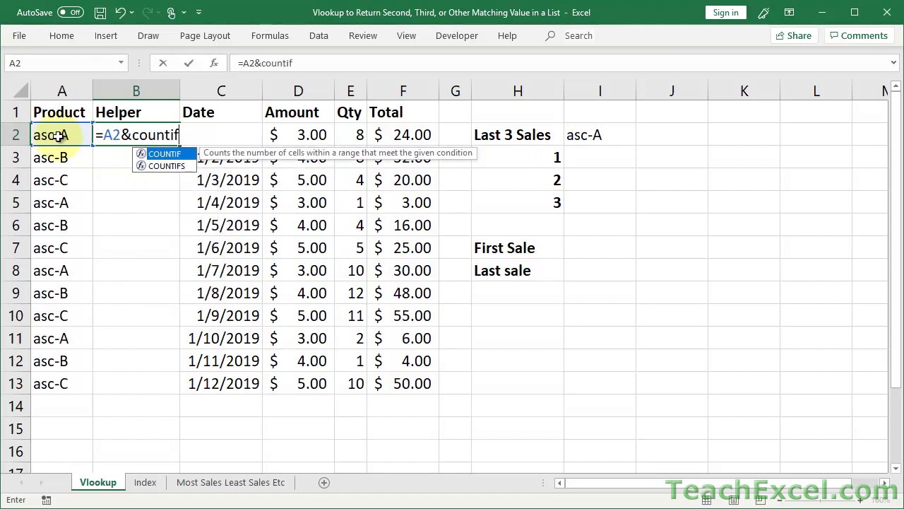
pyautogui.write('(')
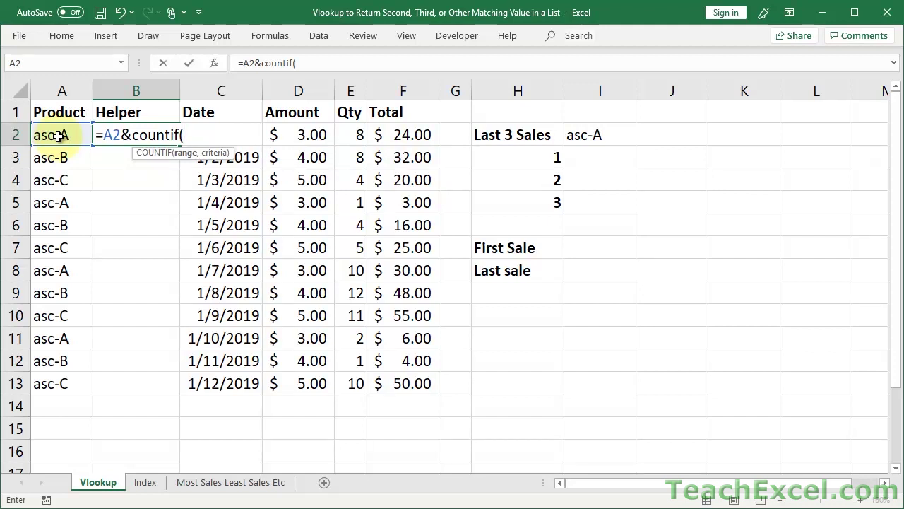
pyautogui.click(57, 136)
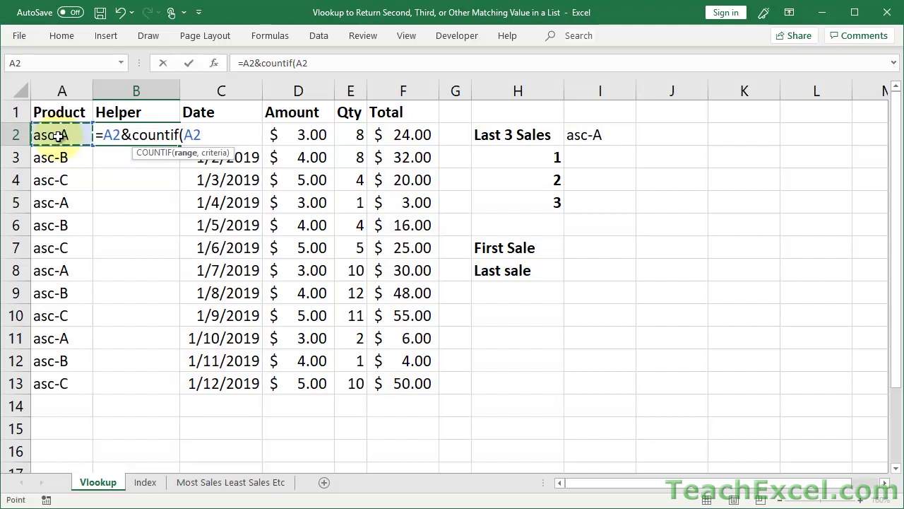
pyautogui.press('F8')
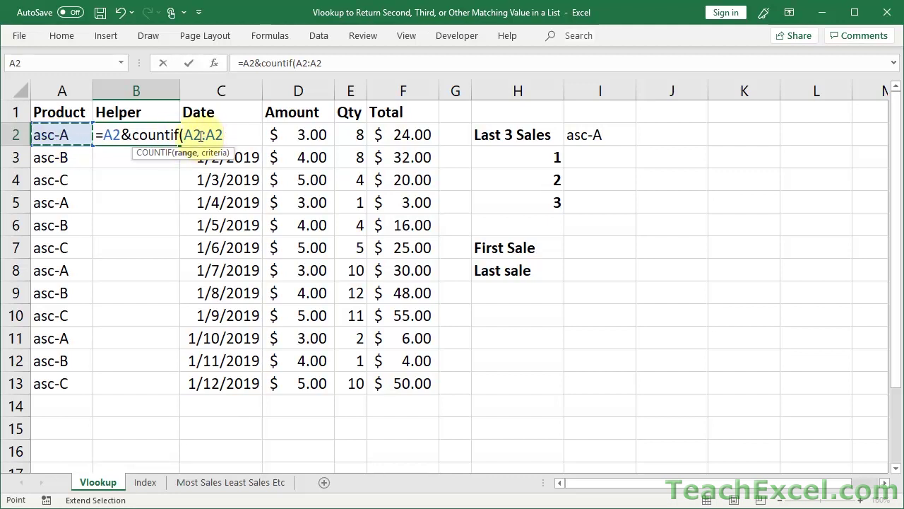
# Make the start of the COUNTIF range absolute and leave its end relative, as $A$2:A2
pyautogui.moveTo(204, 136); pyautogui.dragTo(224, 135)
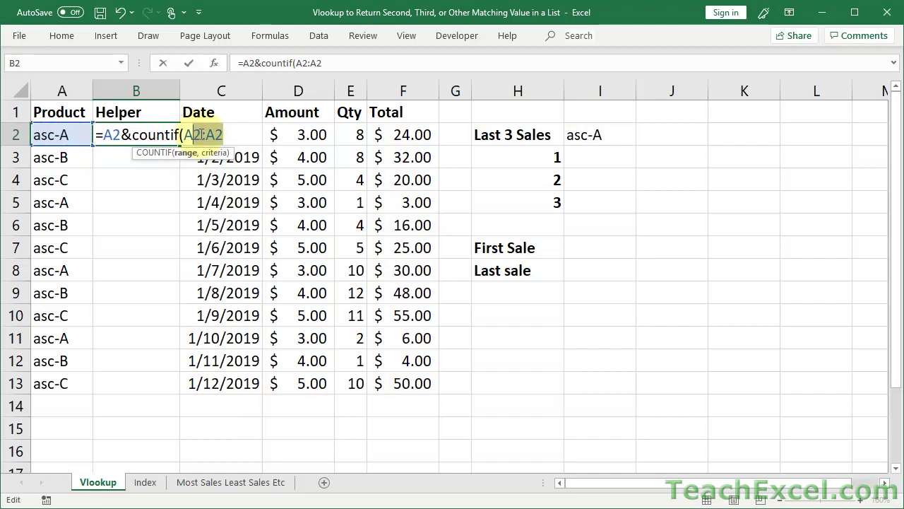
pyautogui.click(195, 135)
pyautogui.doubleClick(187, 134)
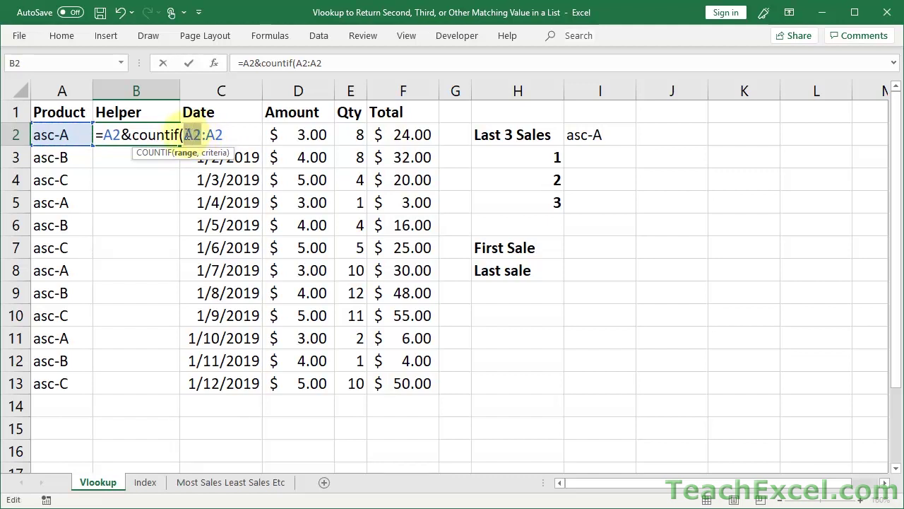
pyautogui.press('F4')
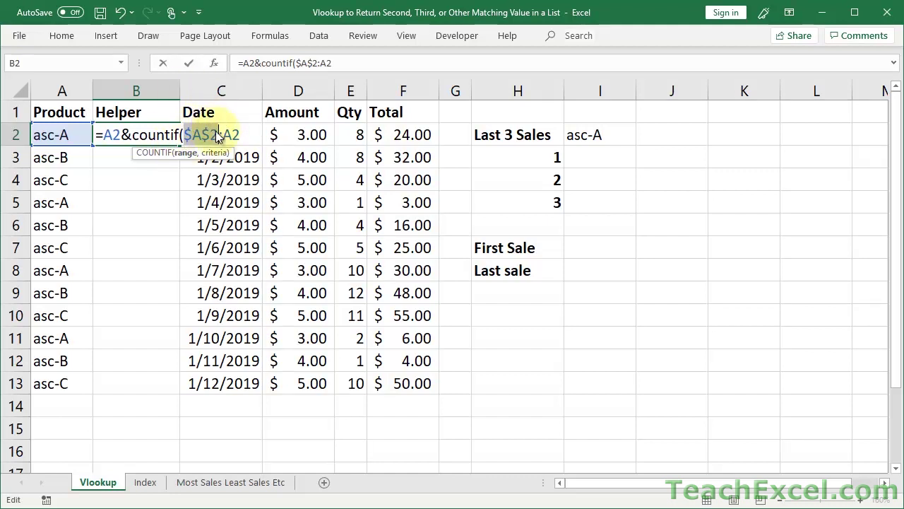
pyautogui.moveTo(223, 134); pyautogui.dragTo(240, 134)
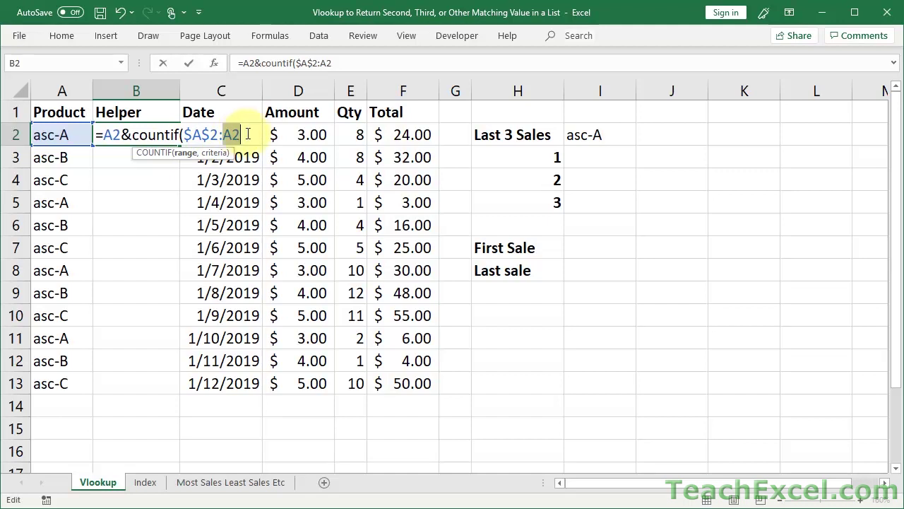
pyautogui.click(248, 134)
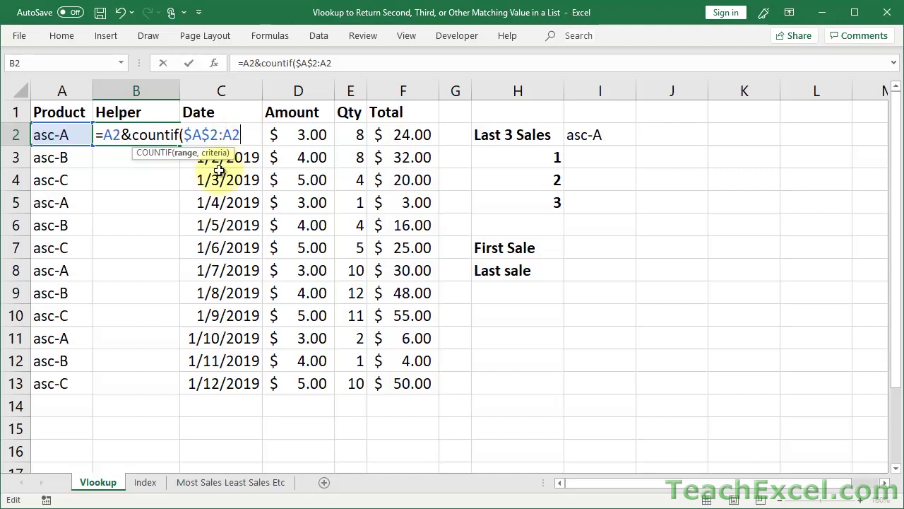
# Complete the COUNTIF with A2 as its criteria and fill the B2 formula down to B13
pyautogui.write(',')
pyautogui.click(57, 134)
pyautogui.write(')')
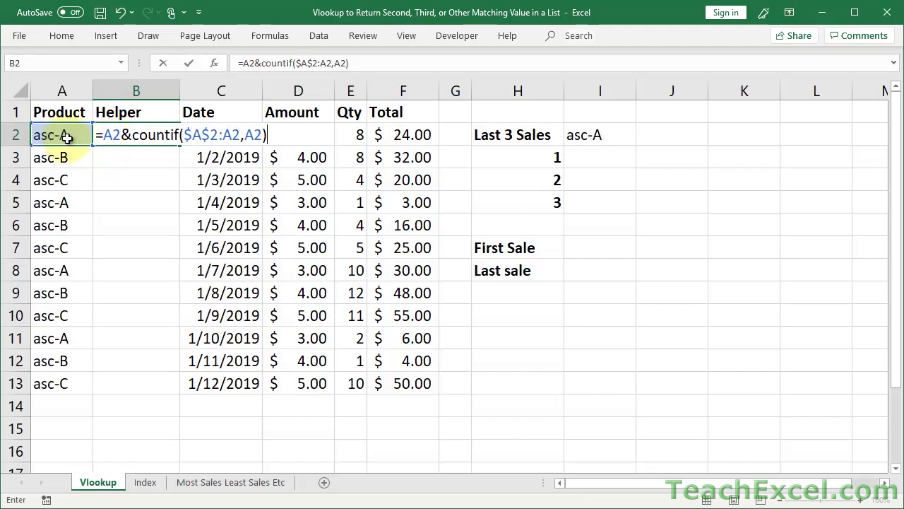
pyautogui.press('Return')
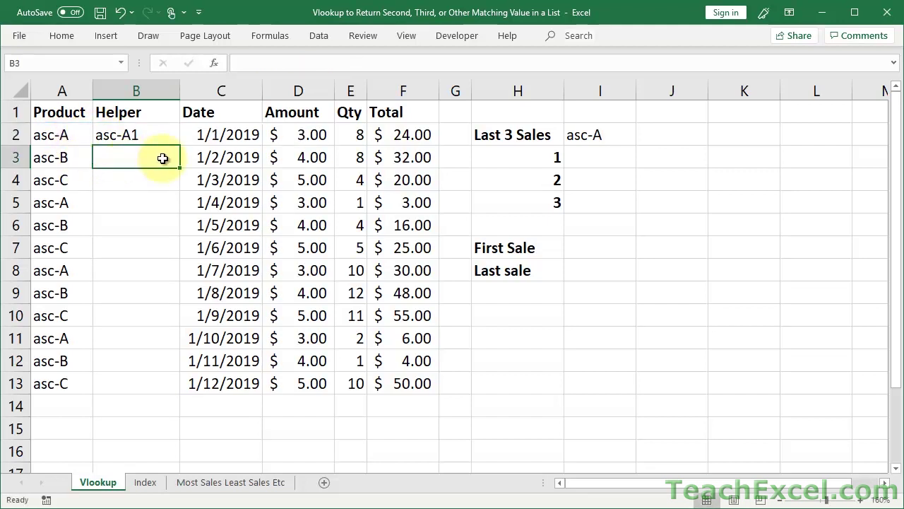
pyautogui.click(138, 133)
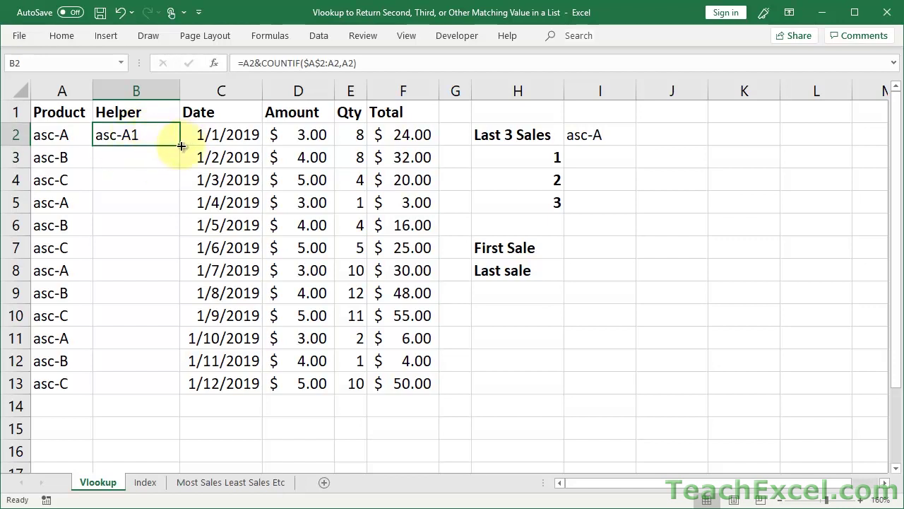
pyautogui.moveTo(179, 145); pyautogui.dragTo(172, 386)
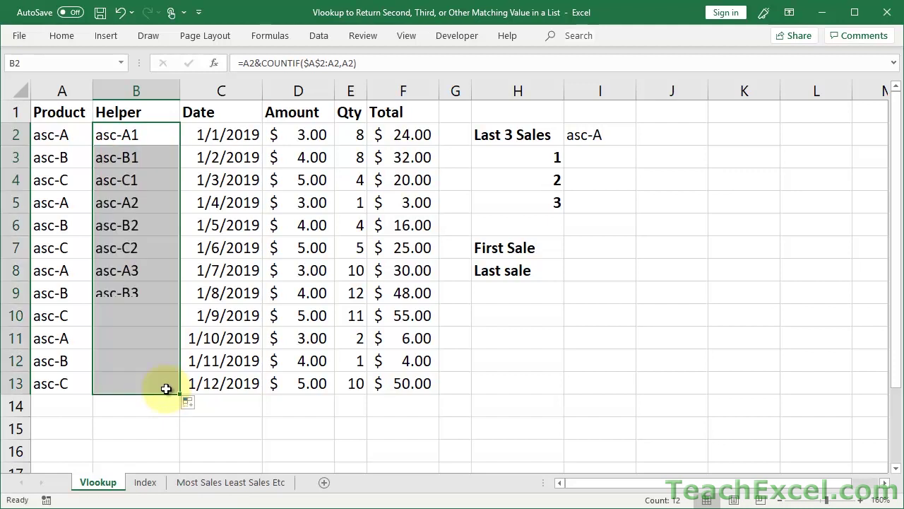
# Compare the Product and Helper entries in each asc-A row of the list
pyautogui.click(118, 138)
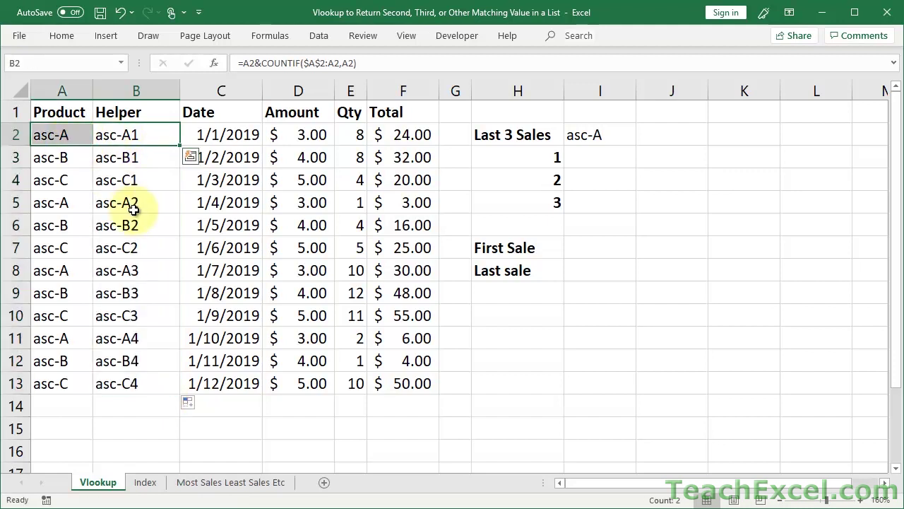
pyautogui.click(96, 208)
pyautogui.moveTo(63, 270); pyautogui.dragTo(124, 274)
pyautogui.moveTo(71, 339); pyautogui.dragTo(113, 339)
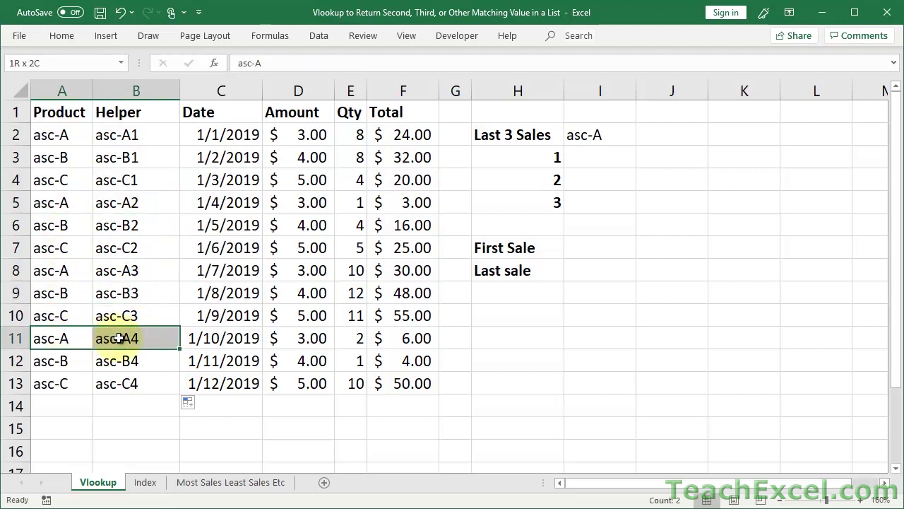
# Examine how the COUNTIF range expands in the helper formulas from B2 through B5
pyautogui.doubleClick(145, 135)
pyautogui.moveTo(199, 134); pyautogui.dragTo(253, 134)
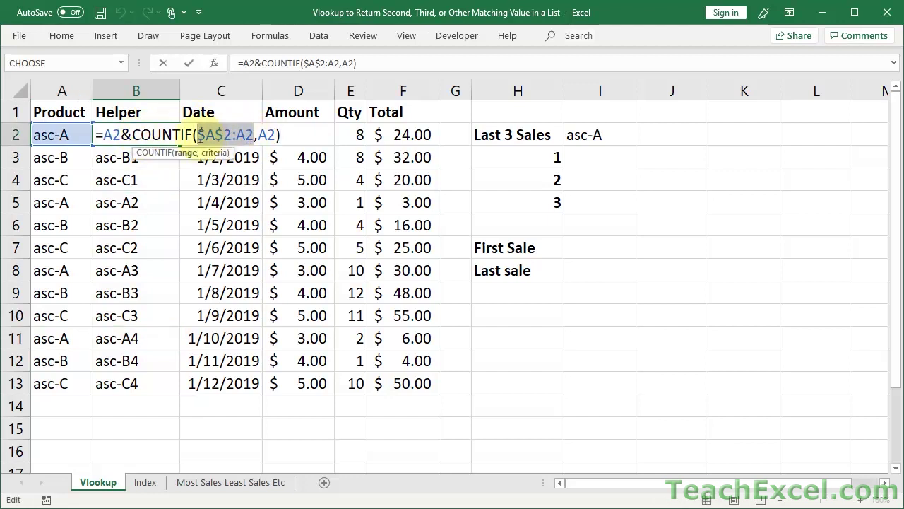
pyautogui.press('Escape')
pyautogui.click(148, 158)
pyautogui.doubleClick(148, 157)
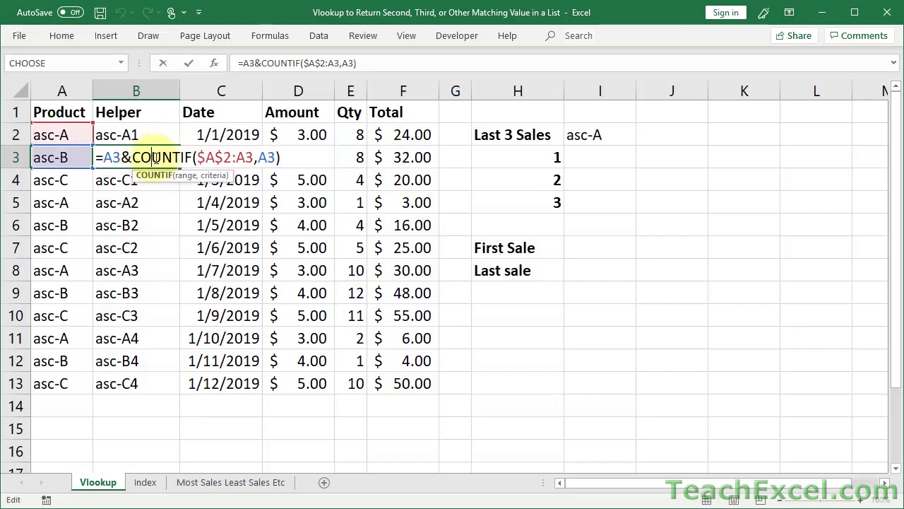
pyautogui.press('Escape')
pyautogui.doubleClick(136, 179)
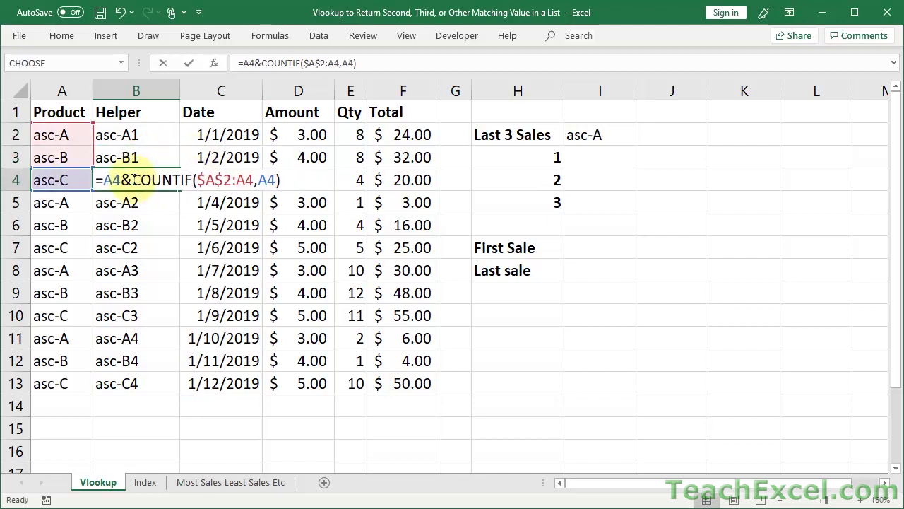
pyautogui.press('Escape')
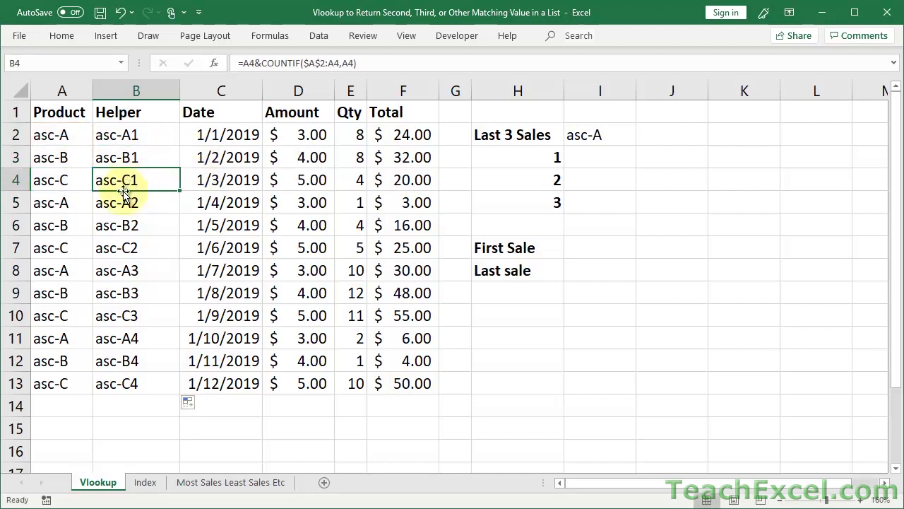
pyautogui.doubleClick(111, 202)
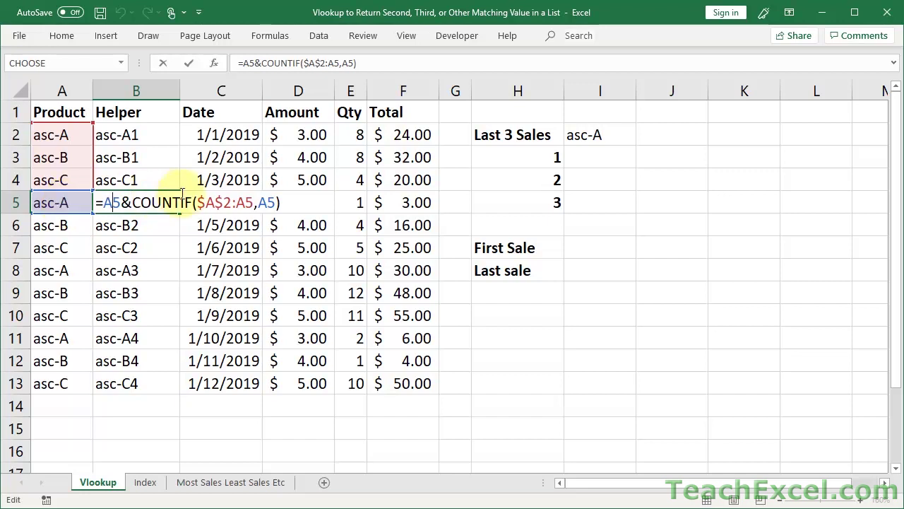
pyautogui.click(232, 201)
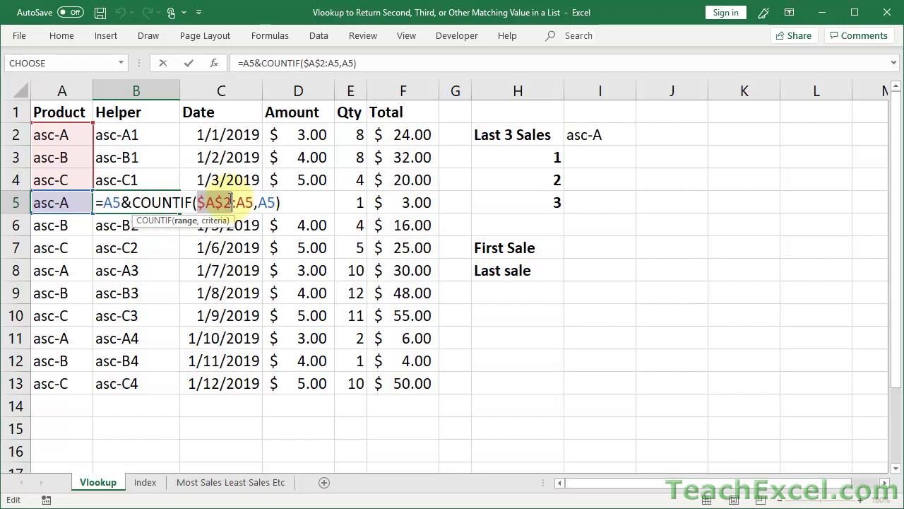
pyautogui.moveTo(236, 201); pyautogui.dragTo(255, 202)
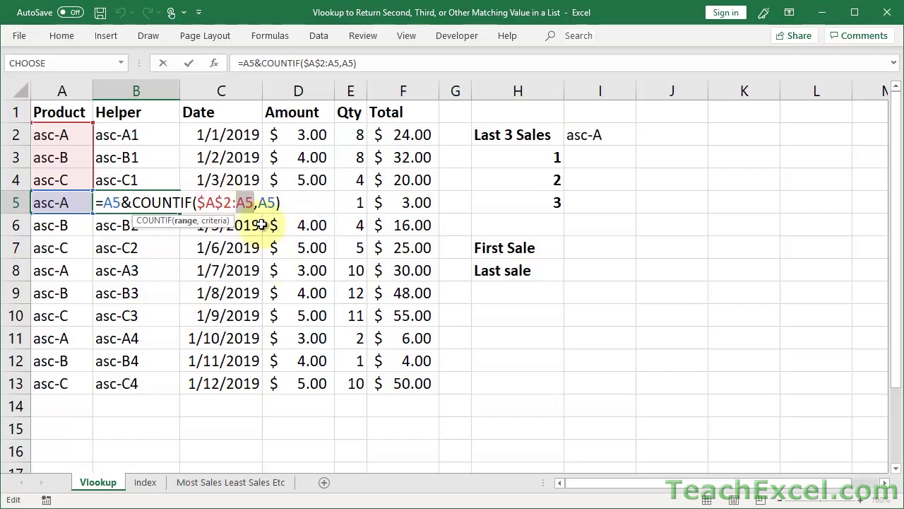
pyautogui.hotkey('ctrl', 'Return')
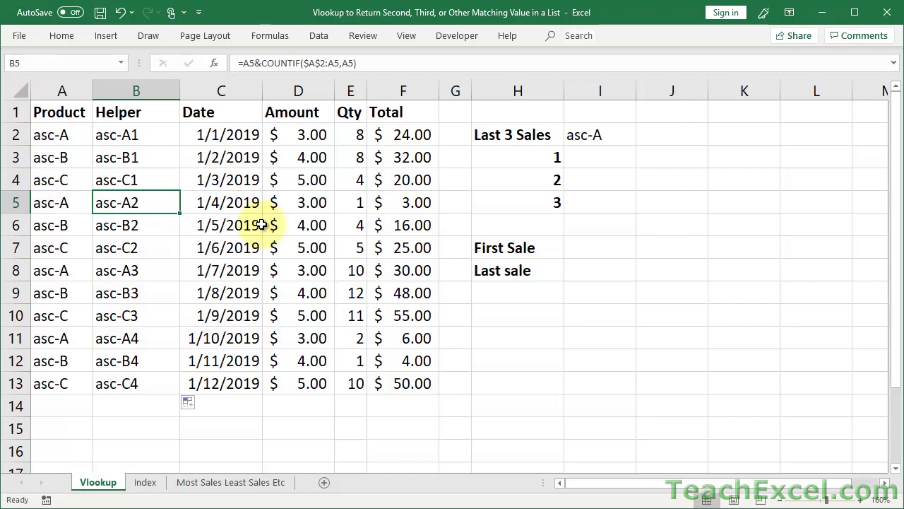
# Replace the helper formulas in B2:B13 with their static values and check the contents of B2 and B3
pyautogui.hotkey('ctrl', 'Up')
pyautogui.press('Down')
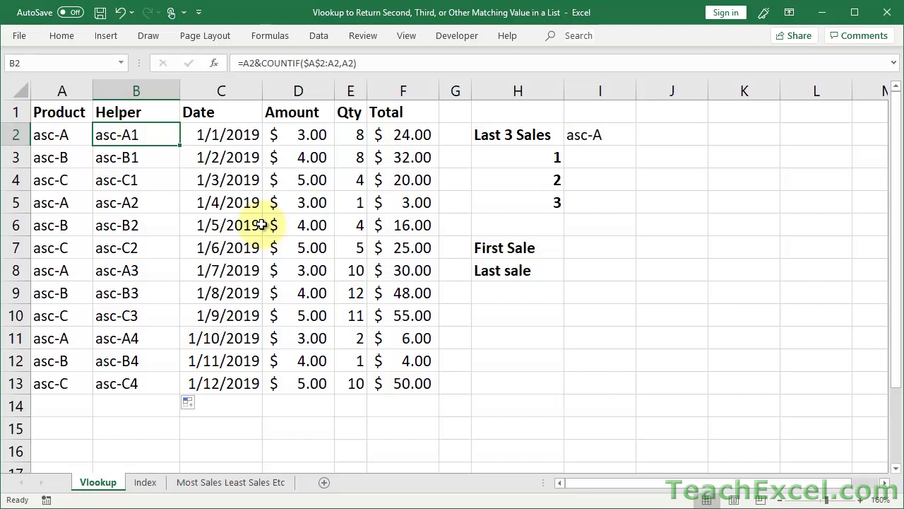
pyautogui.hotkey('ctrl', 'shift', 'Down')
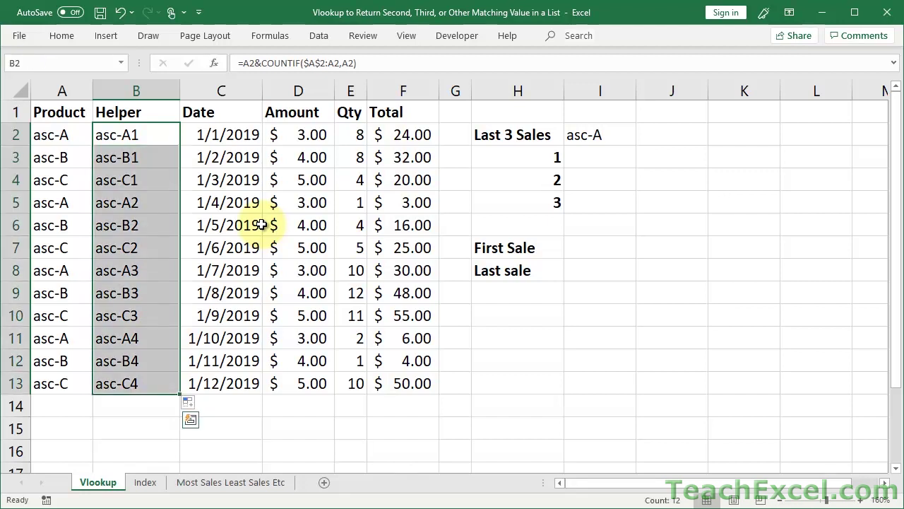
pyautogui.hotkey('ctrl', 'c')
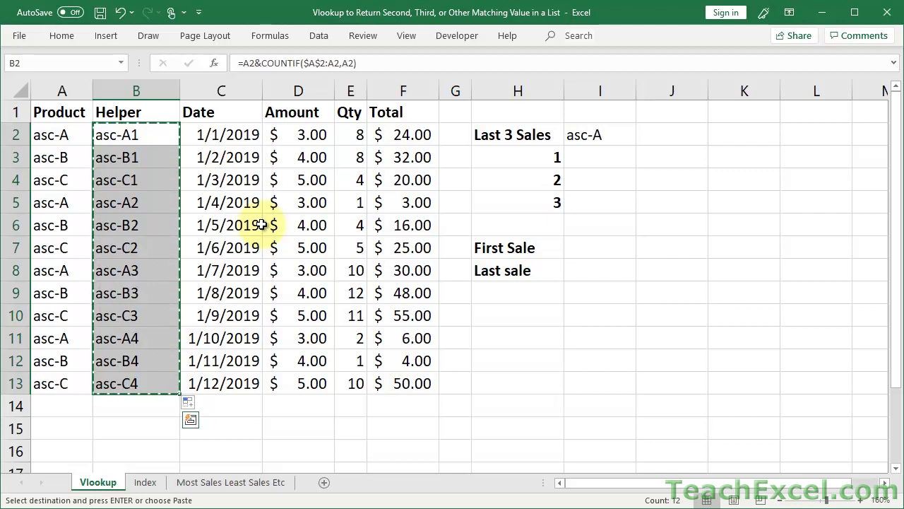
pyautogui.hotkey('alt', 'e')
pyautogui.press('s')
pyautogui.press('v')
pyautogui.press('Return')
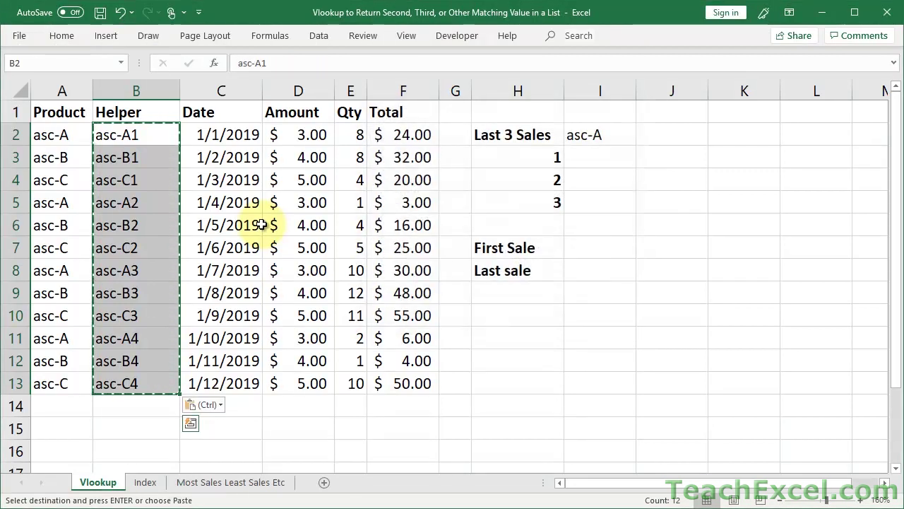
pyautogui.press('Escape')
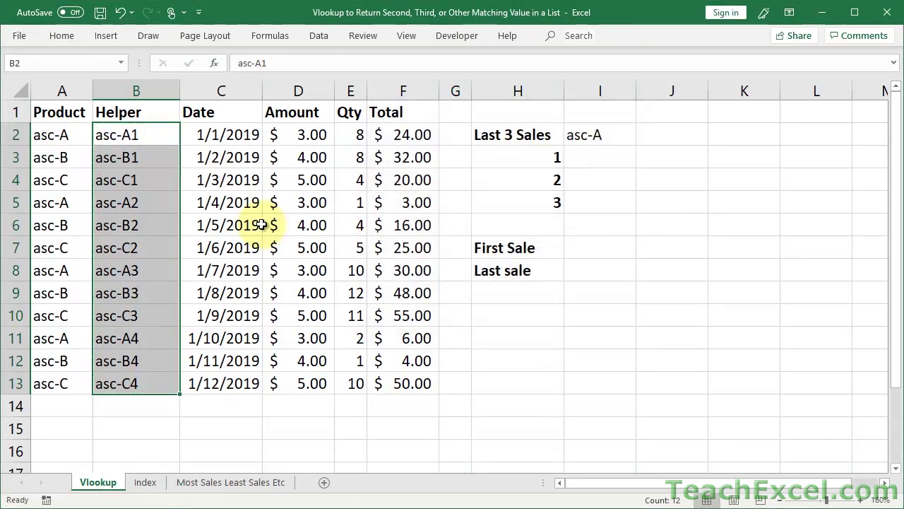
pyautogui.doubleClick(148, 137)
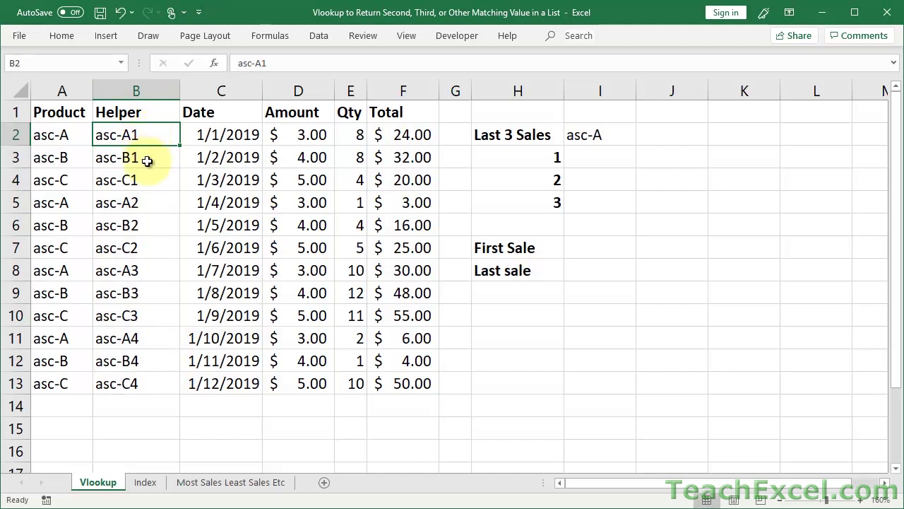
pyautogui.click(146, 161)
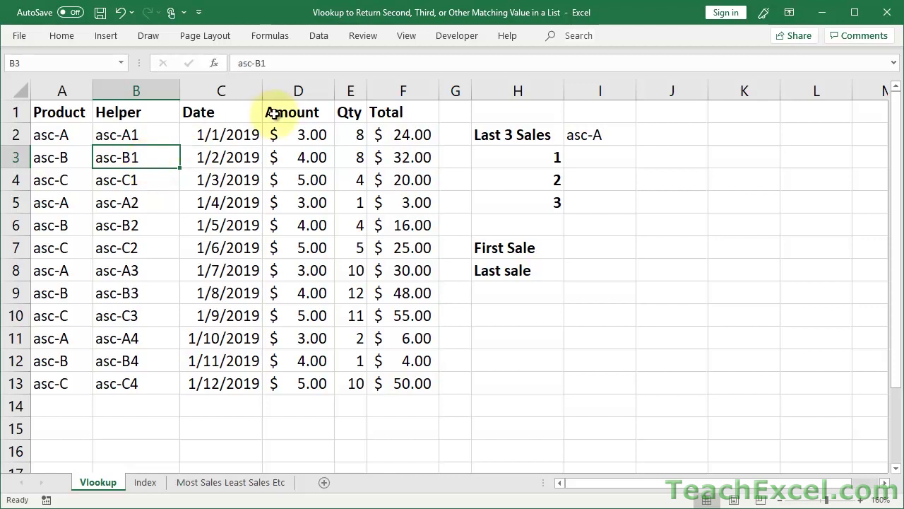
# Narrow the Date, Amount and Total columns to bring the lookup area closer to the data
pyautogui.moveTo(262, 89); pyautogui.dragTo(215, 90)
pyautogui.moveTo(287, 90); pyautogui.dragTo(262, 90)
pyautogui.moveTo(366, 86); pyautogui.dragTo(321, 99)
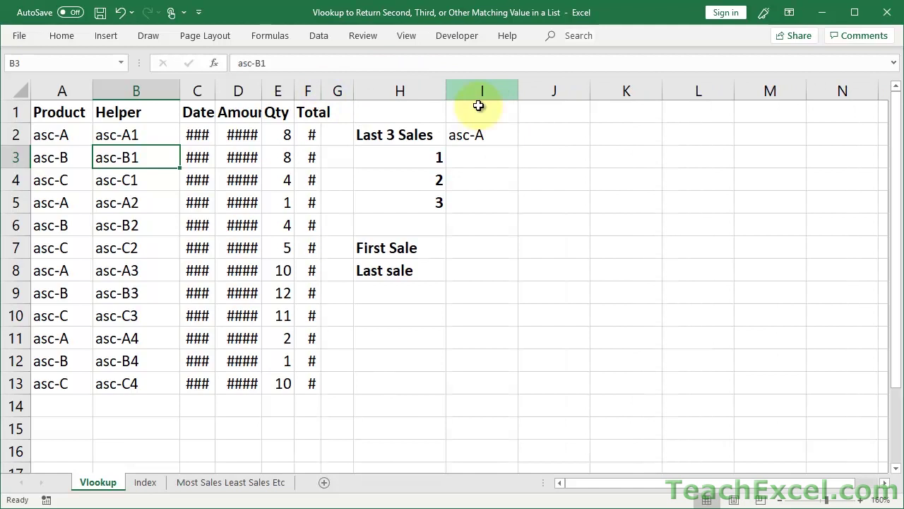
# Begin a VLOOKUP in I3 that uses I2&H3 as the lookup value
pyautogui.click(484, 150)
pyautogui.doubleClick(472, 159)
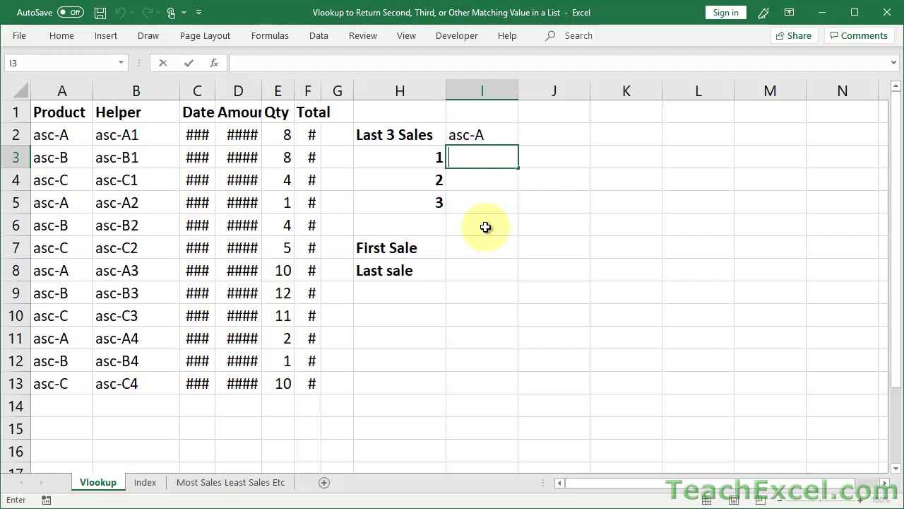
pyautogui.write('=vl')
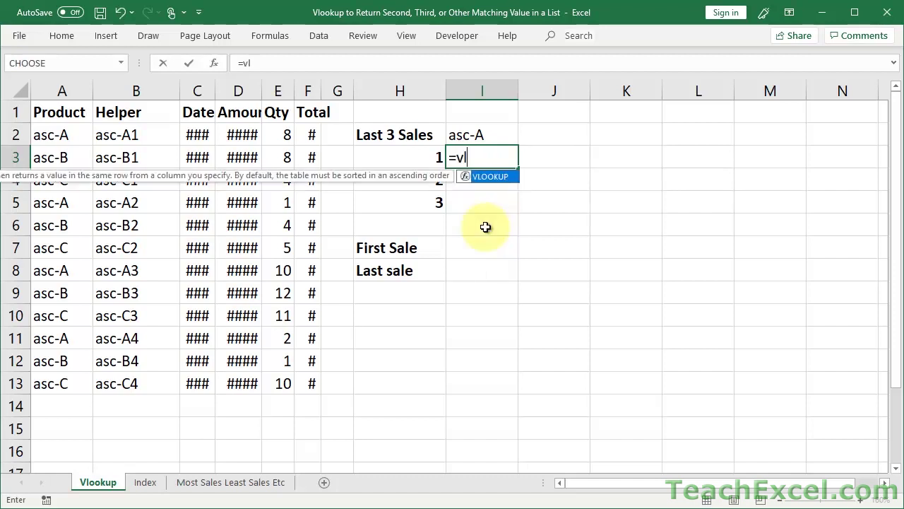
pyautogui.press('Tab')
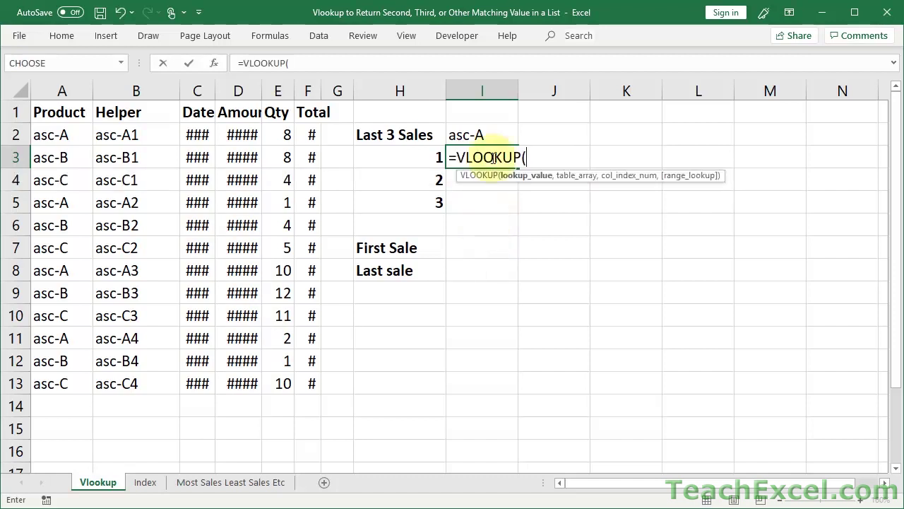
pyautogui.click(485, 133)
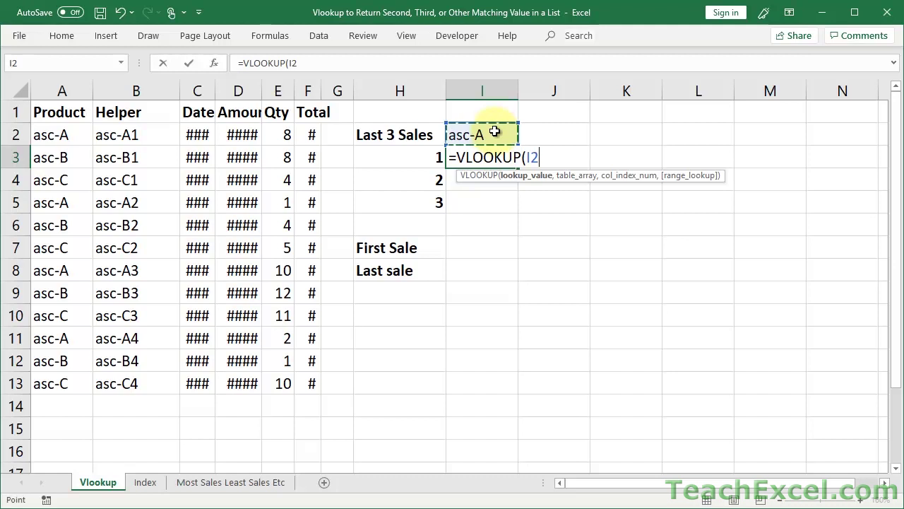
pyautogui.write('&1')
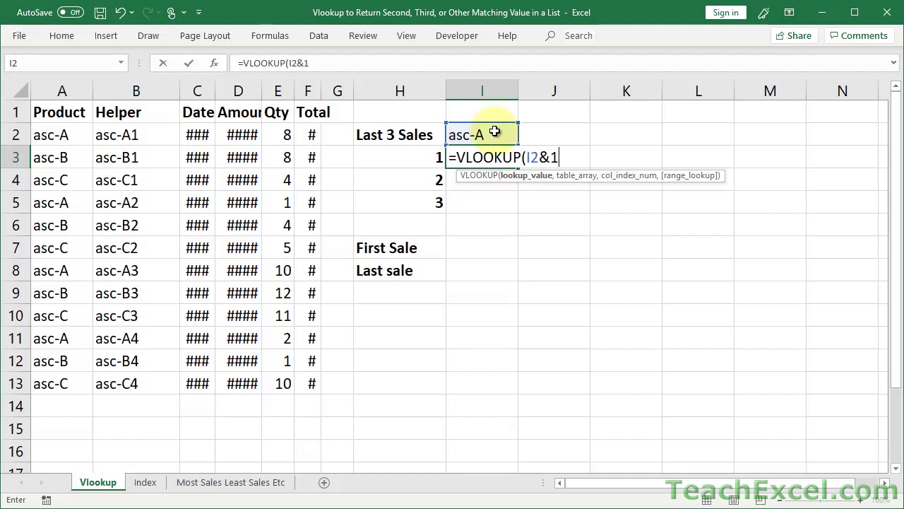
pyautogui.press('BackSpace')
pyautogui.click(389, 159)
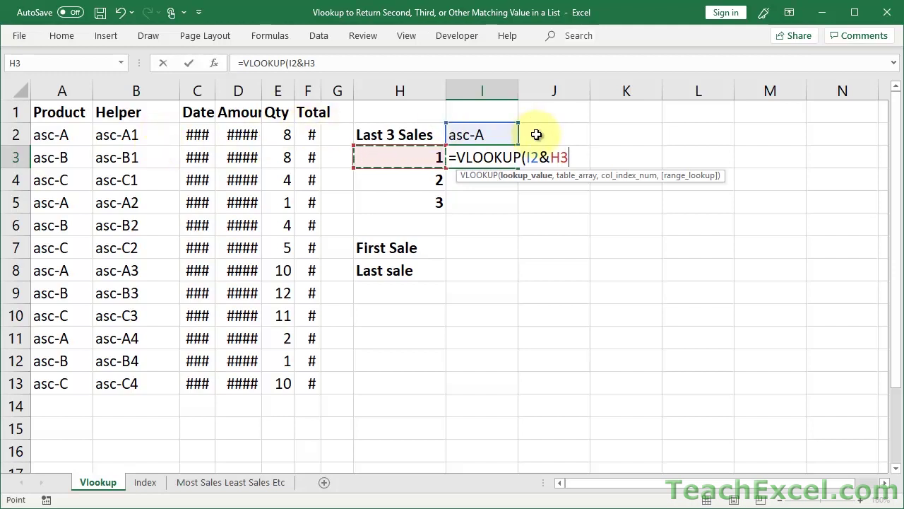
# Set the VLOOKUP's table array to B2:F13, starting at the Helper column
pyautogui.write(',')
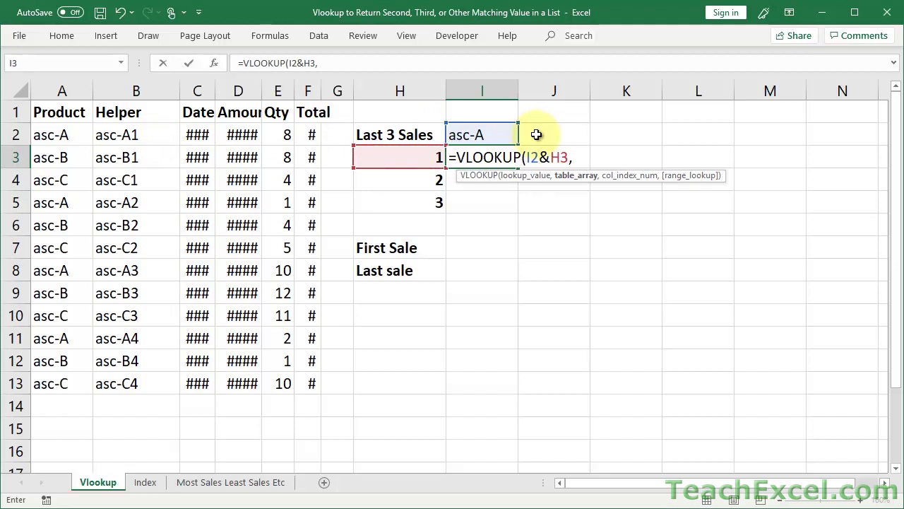
pyautogui.click(143, 133)
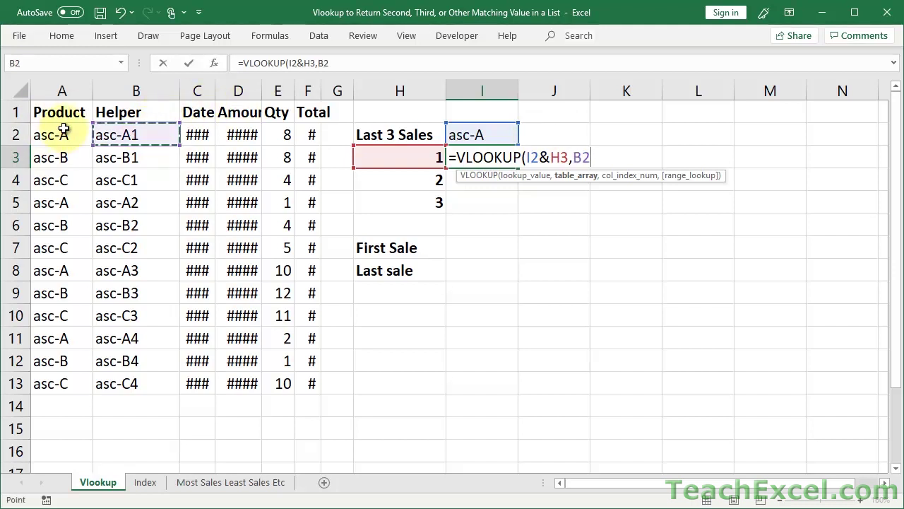
pyautogui.moveTo(144, 132); pyautogui.dragTo(303, 375)
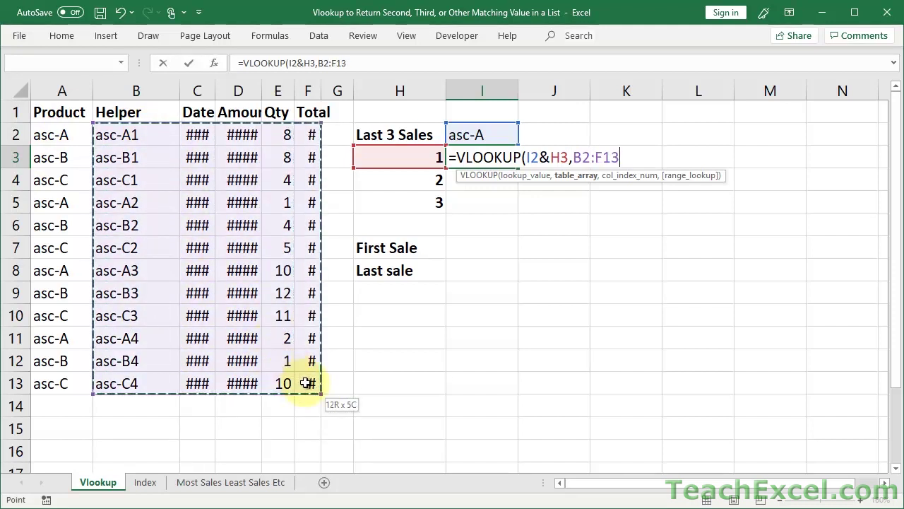
pyautogui.click(305, 382)
pyautogui.moveTo(128, 125); pyautogui.dragTo(305, 379)
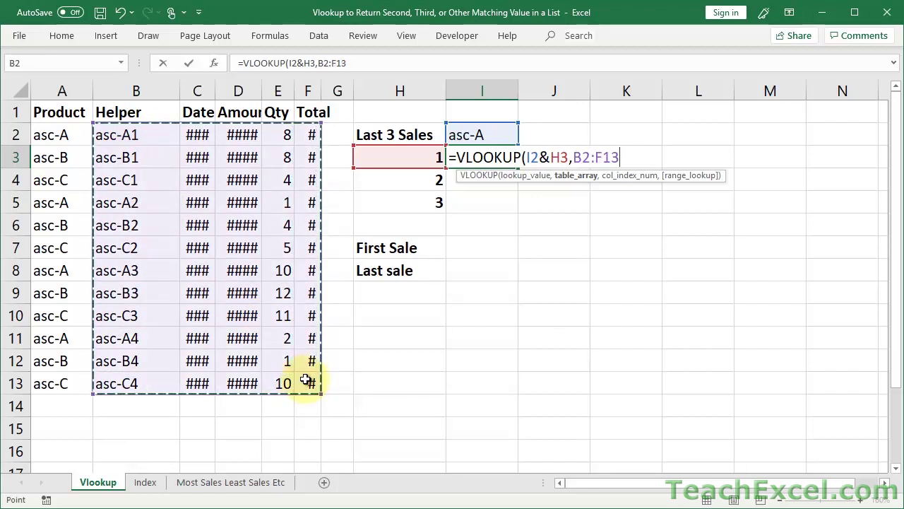
pyautogui.write(',')
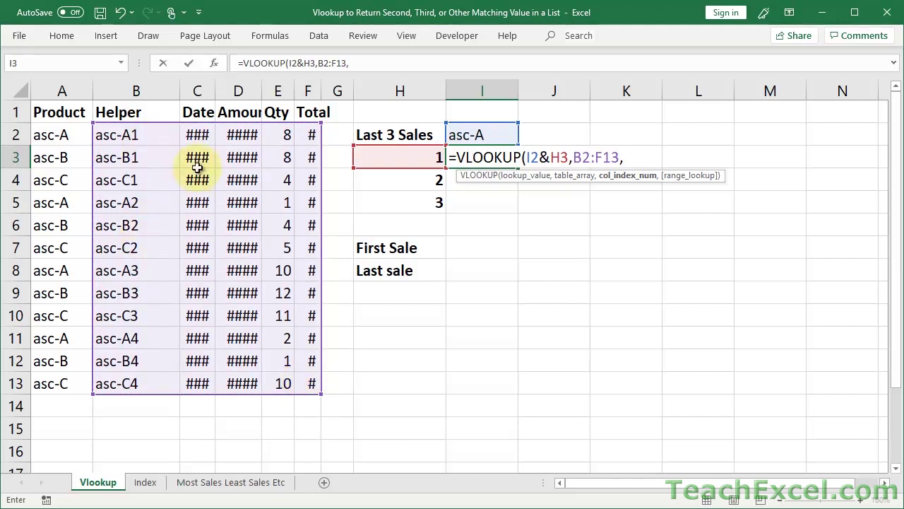
# Complete the VLOOKUP in I3 with column index 5 and FALSE for an exact match
pyautogui.write('5')
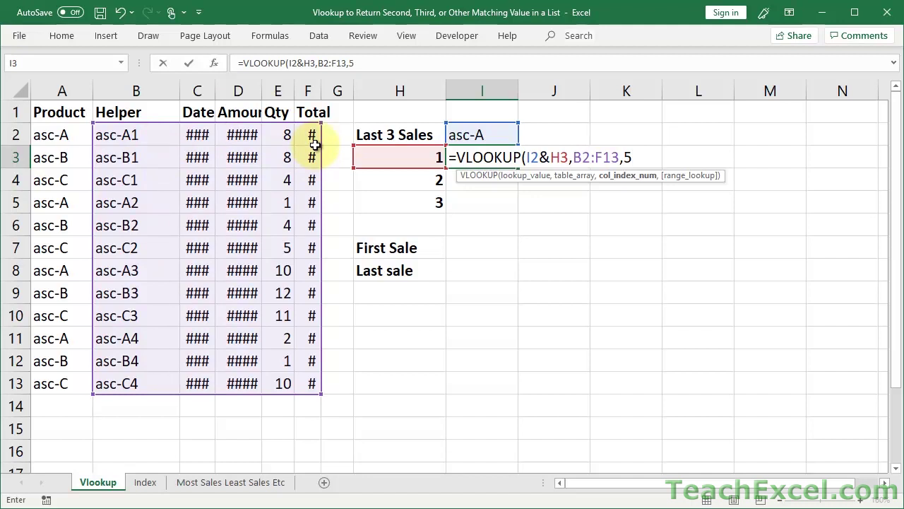
pyautogui.write(',false')
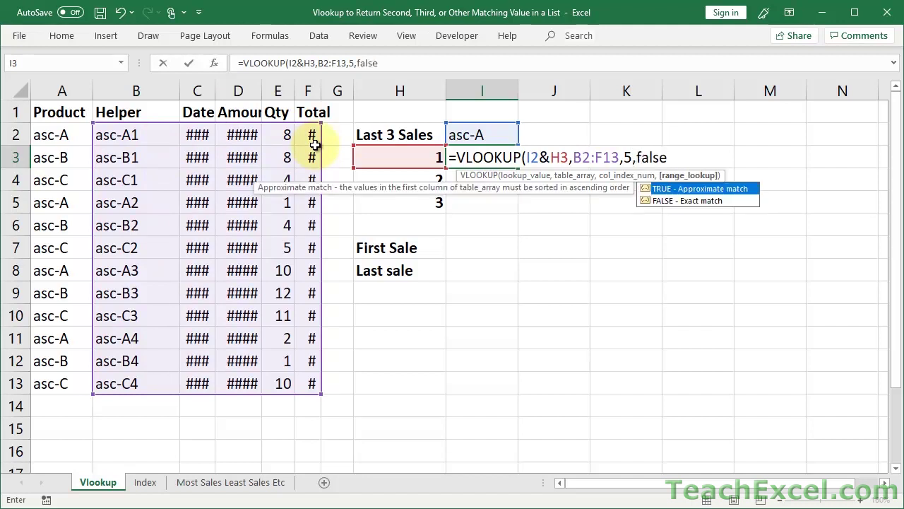
pyautogui.write(')')
pyautogui.hotkey('ctrl', 'Return')
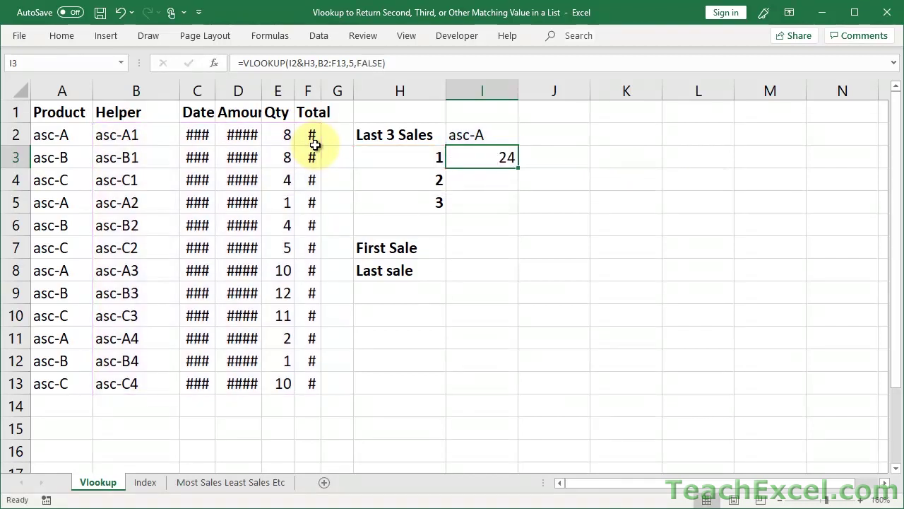
# Widen the Total column until its amounts are readable and check the first asc-A total in F2
pyautogui.moveTo(321, 91); pyautogui.dragTo(349, 95)
pyautogui.doubleClick(349, 95)
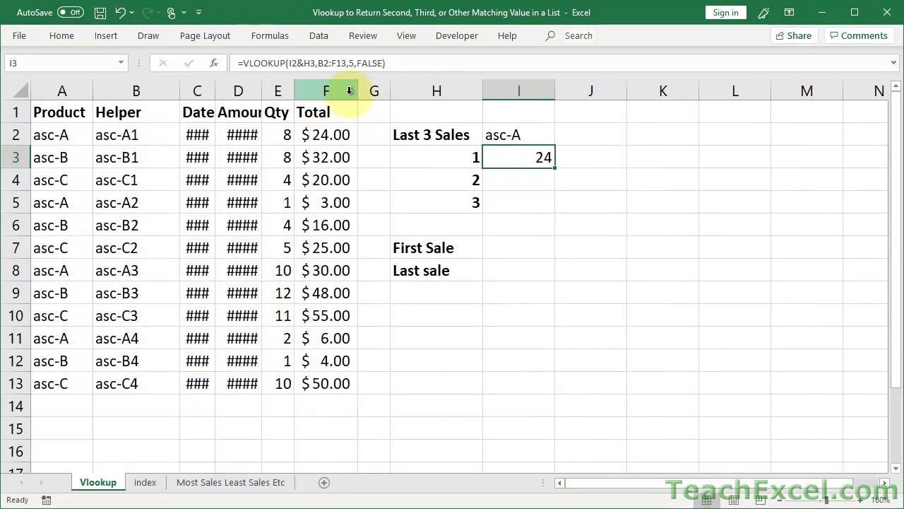
pyautogui.click(314, 141)
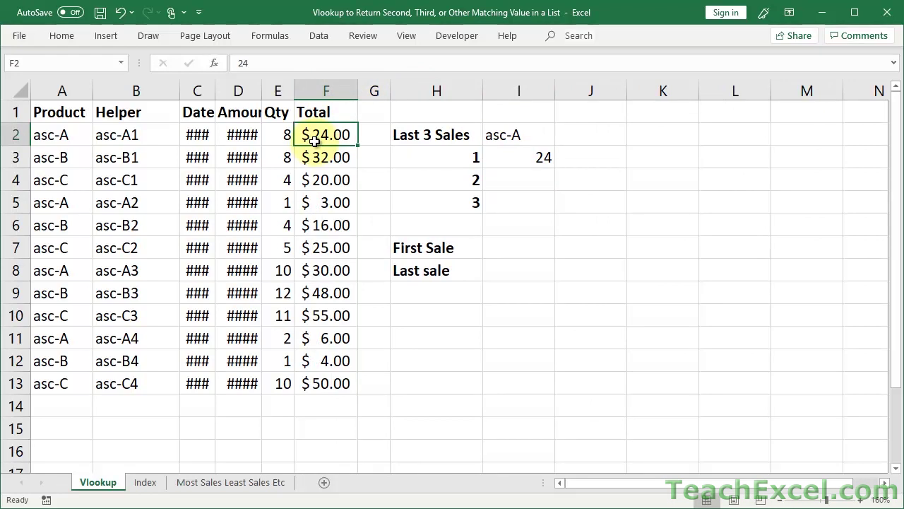
# Make the I2 and B2:F13 references absolute in I3's VLOOKUP, leaving H3 relative
pyautogui.doubleClick(526, 157)
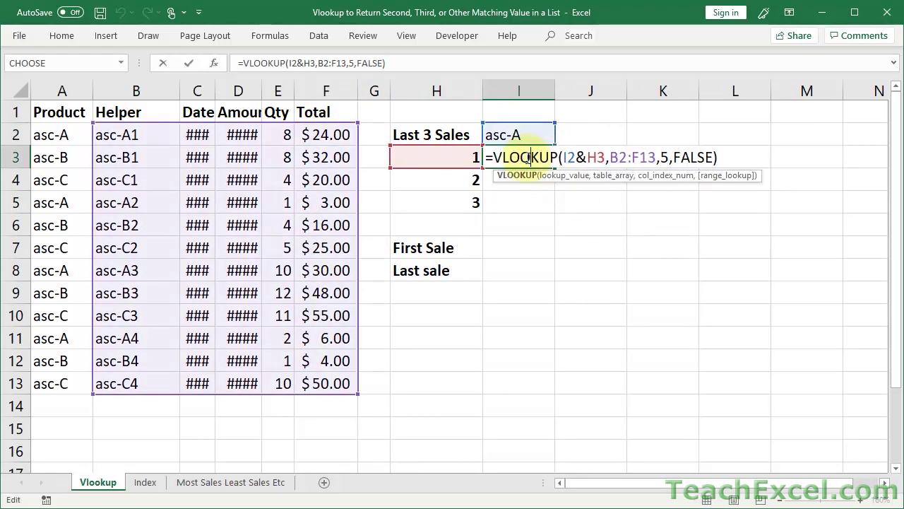
pyautogui.moveTo(564, 157); pyautogui.dragTo(578, 156)
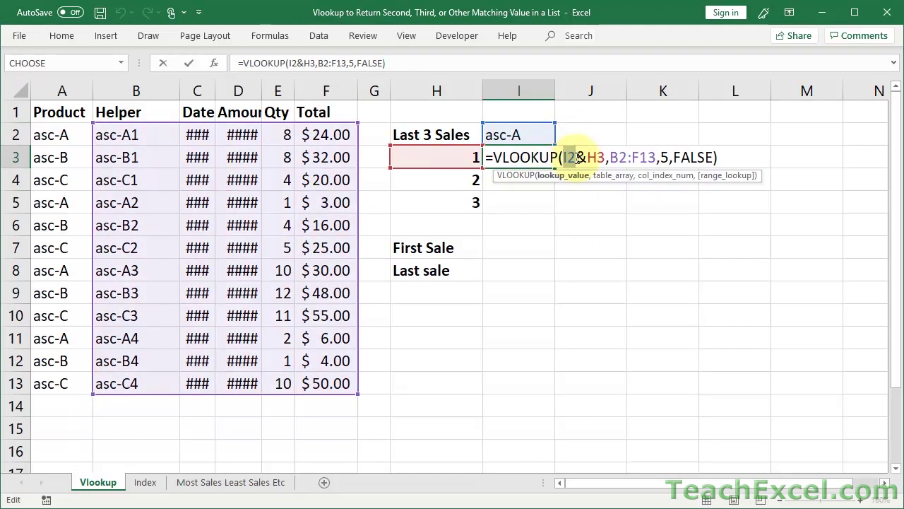
pyautogui.press('F4')
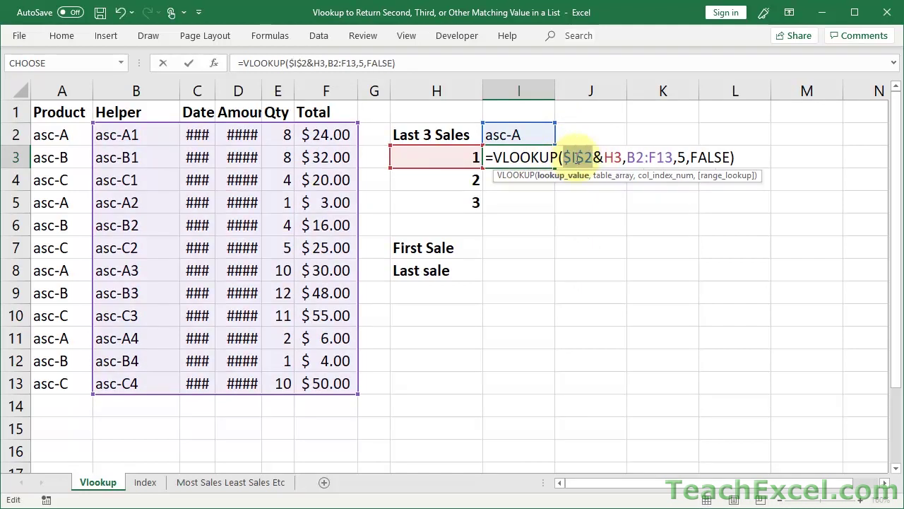
pyautogui.moveTo(628, 157); pyautogui.dragTo(673, 156)
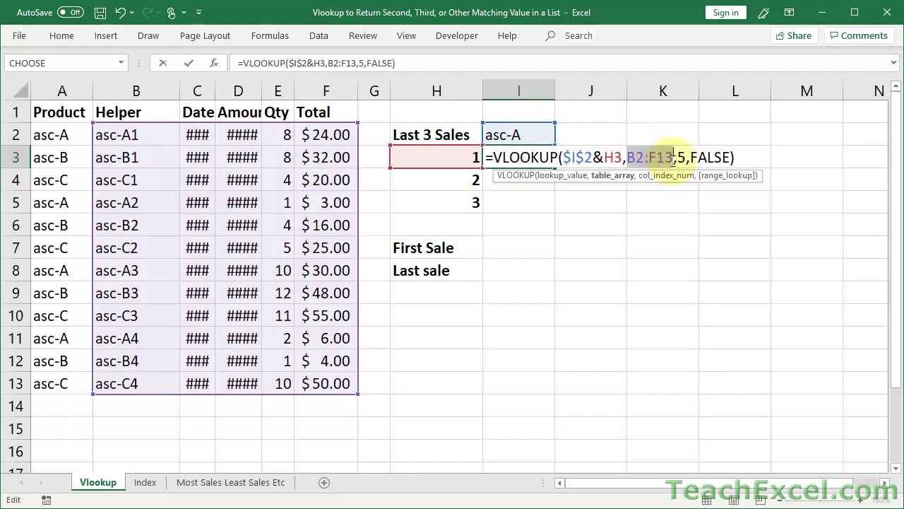
pyautogui.press('F4')
pyautogui.click(609, 154)
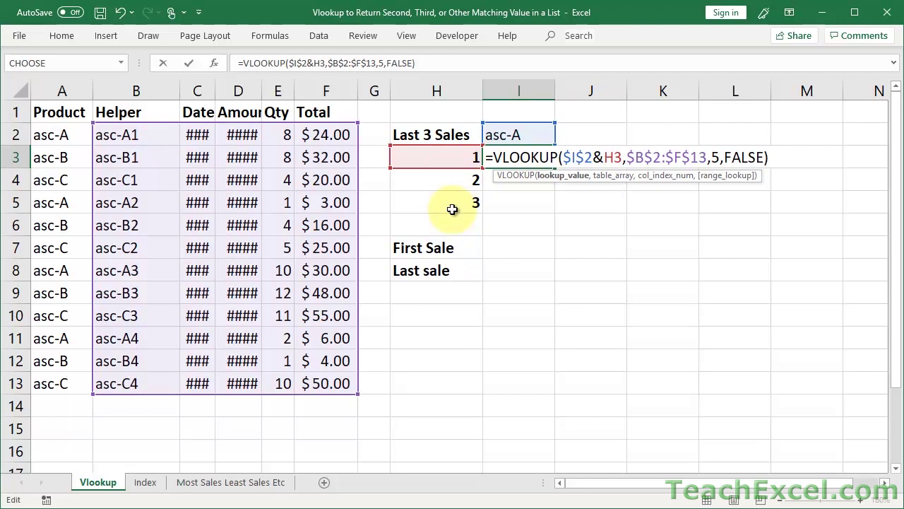
pyautogui.press('Return')
# Fill the VLOOKUP from I3 down through I5 and inspect the copied formula in I4
pyautogui.click(531, 154)
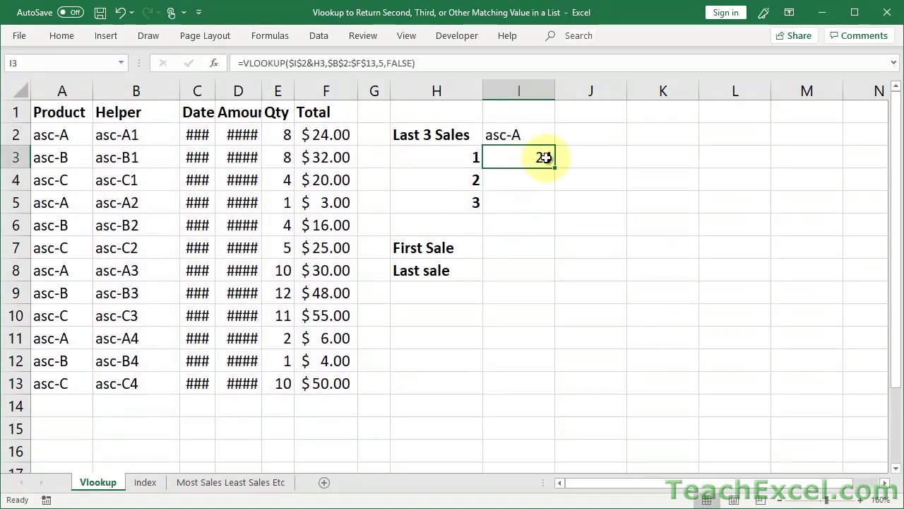
pyautogui.moveTo(556, 167); pyautogui.dragTo(555, 204)
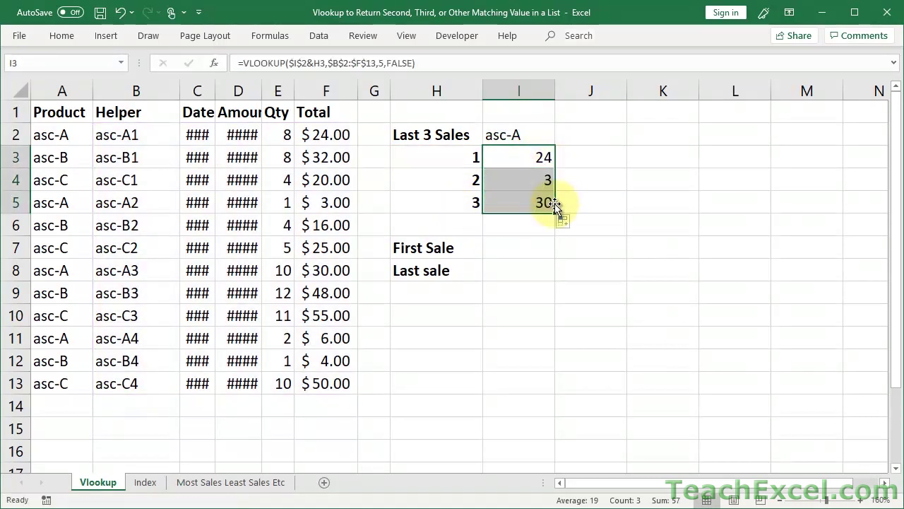
pyautogui.click(513, 190)
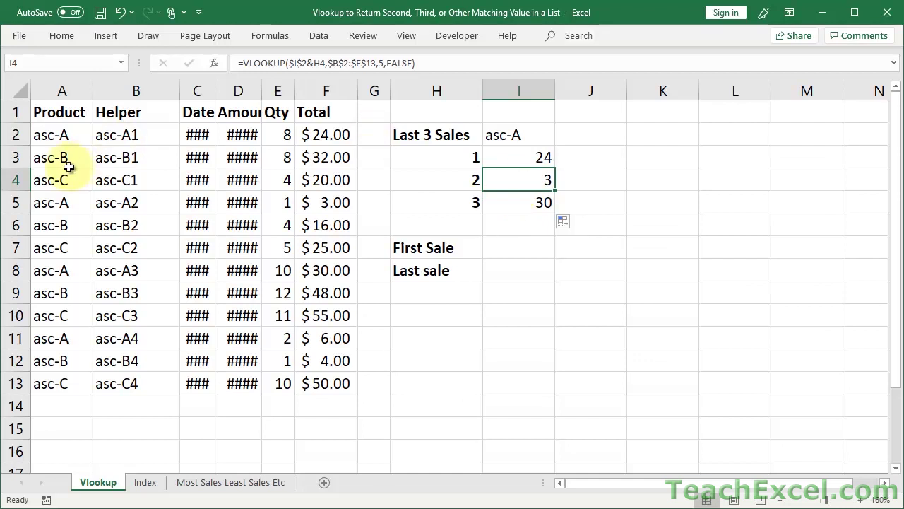
# Check the second and third asc-A results against the asc-A2 and asc-A3 rows in the Helper and Total columns
pyautogui.click(139, 202)
pyautogui.click(321, 203)
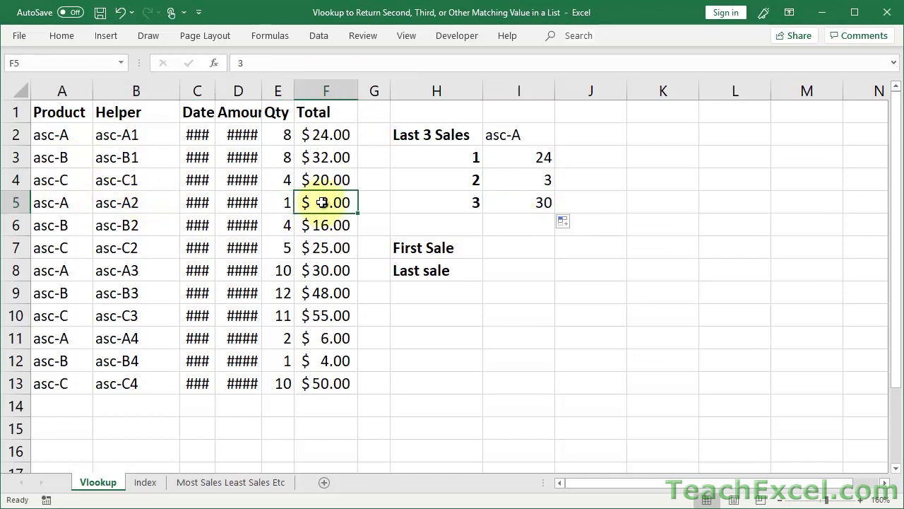
pyautogui.click(141, 272)
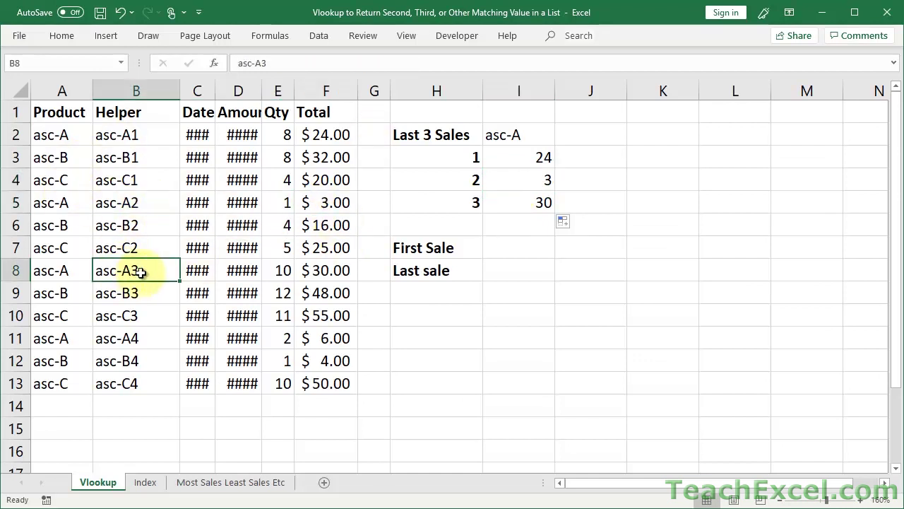
pyautogui.click(320, 270)
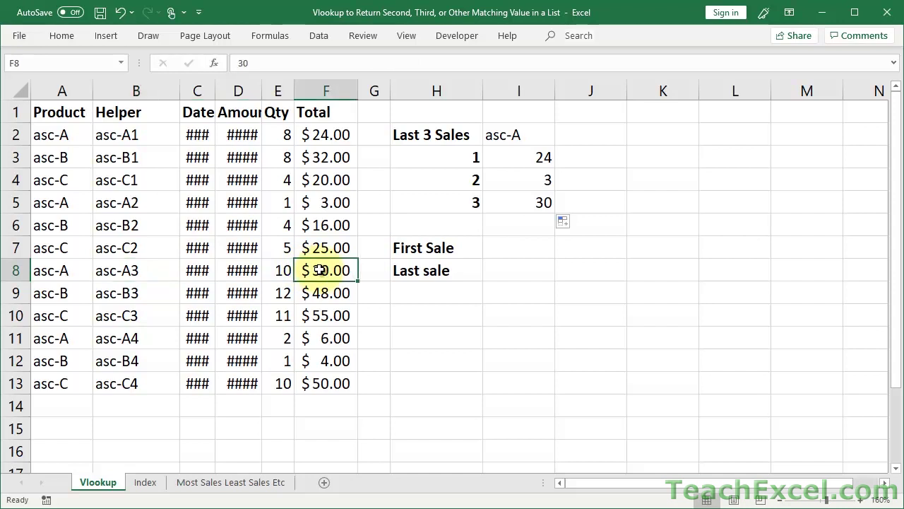
# Review how the Helper column's numbered values match the &H3 part of I3's lookup value
pyautogui.click(137, 90)
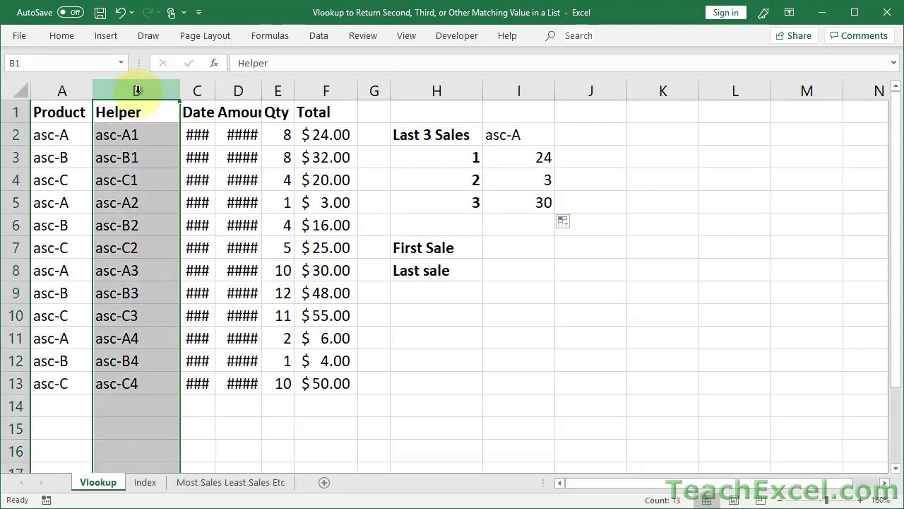
pyautogui.click(147, 130)
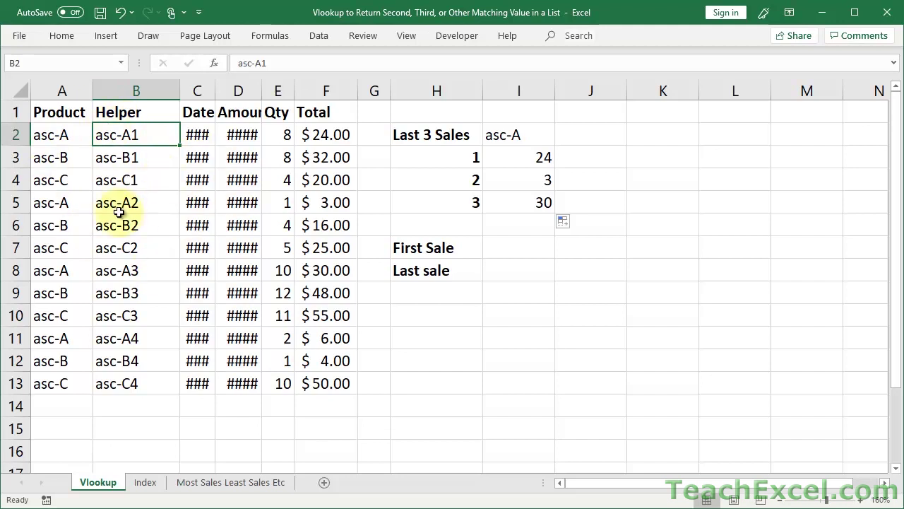
pyautogui.click(515, 157)
pyautogui.doubleClick(515, 157)
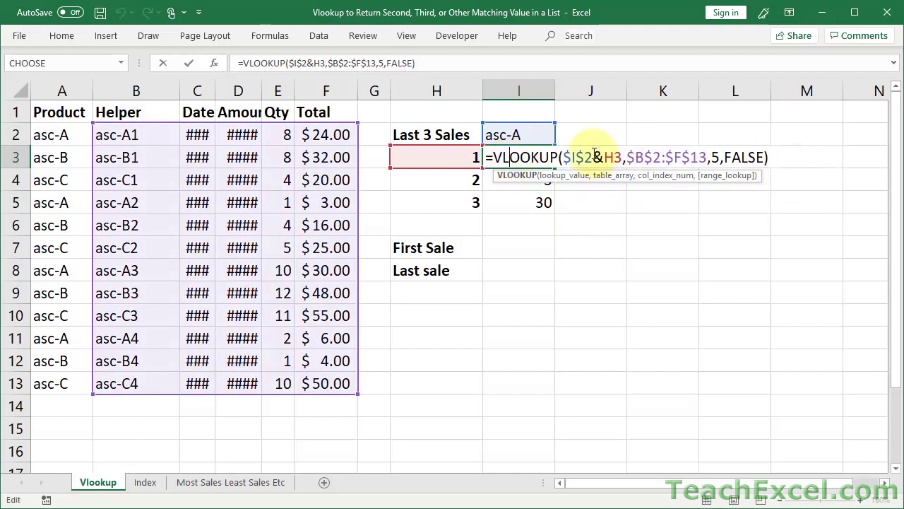
pyautogui.moveTo(595, 154); pyautogui.dragTo(623, 157)
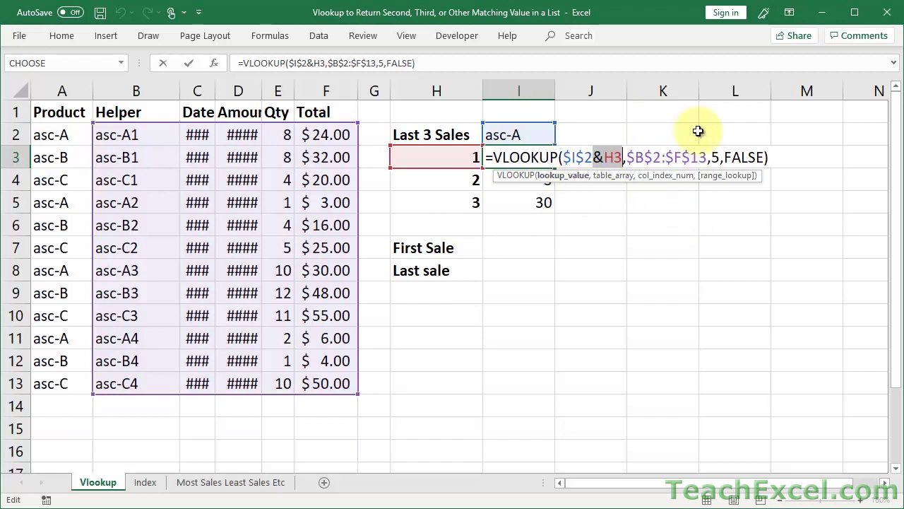
pyautogui.hotkey('ctrl', 'Return')
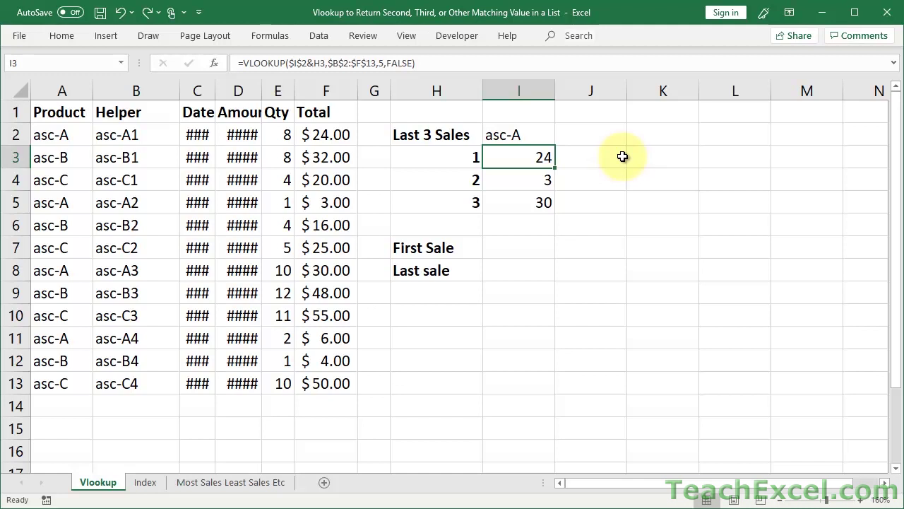
# Temporarily widen the Date column to examine the first and last dates, then narrow it again
pyautogui.click(454, 270)
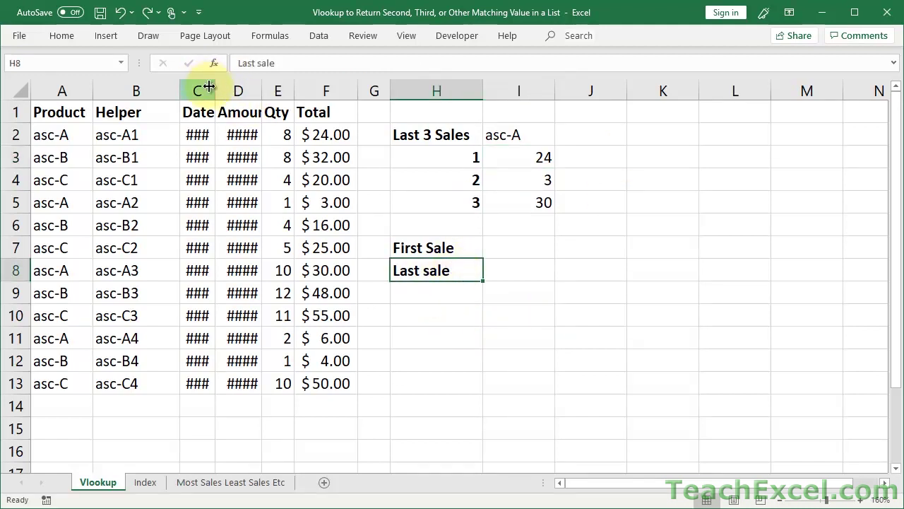
pyautogui.moveTo(215, 90); pyautogui.dragTo(270, 89)
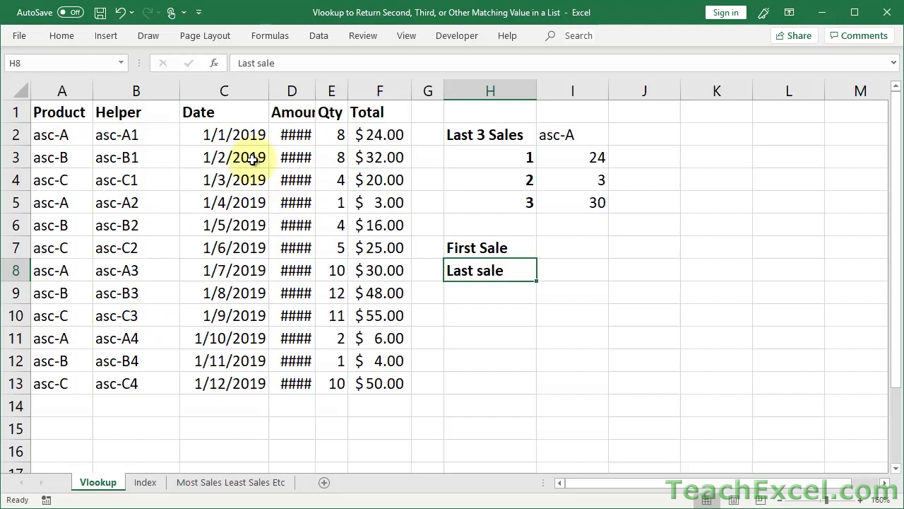
pyautogui.click(242, 134)
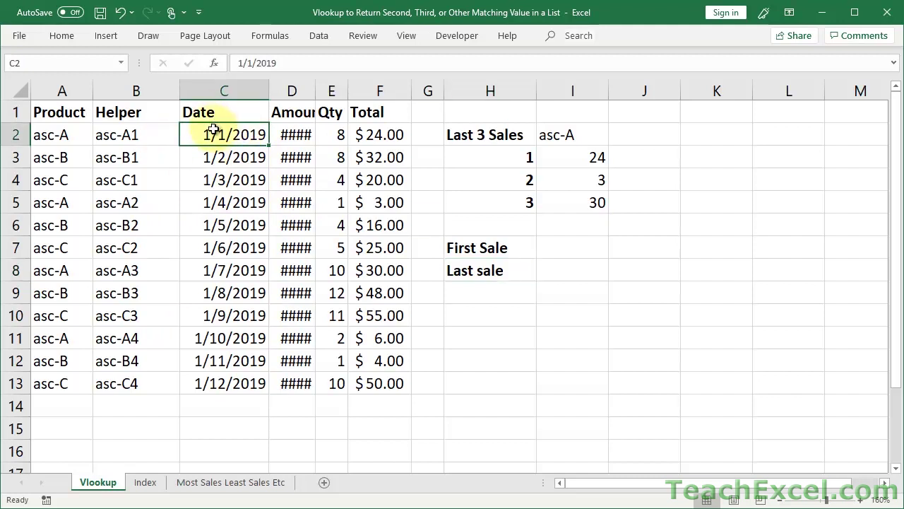
pyautogui.click(216, 383)
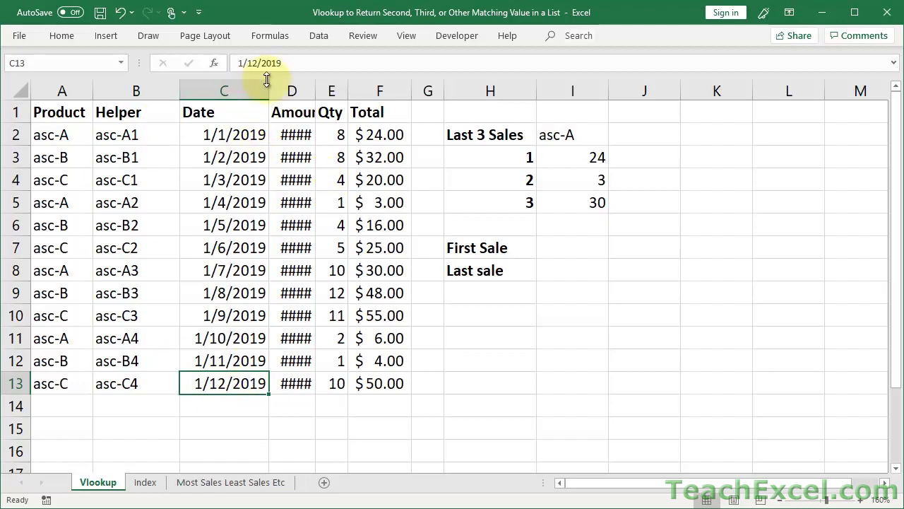
pyautogui.moveTo(269, 88); pyautogui.dragTo(215, 82)
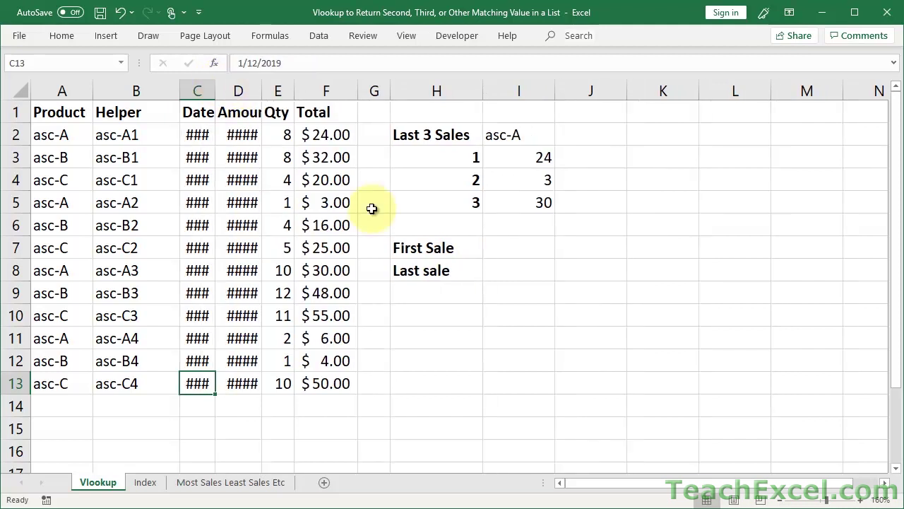
# Relabel H7 as "End of List" in bold and H8 as "Start of List"
pyautogui.click(426, 244)
pyautogui.write('End of List')
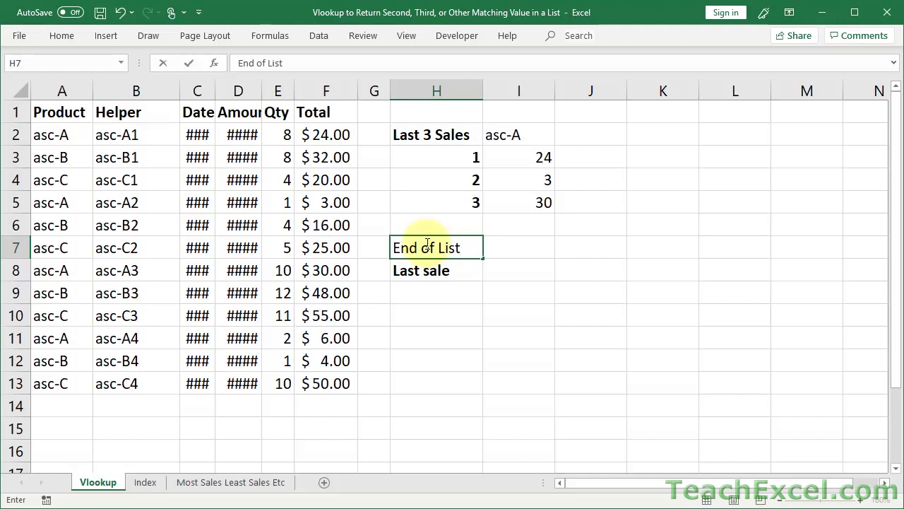
pyautogui.hotkey('ctrl', 'Return')
pyautogui.hotkey('ctrl', 'b')
pyautogui.click(433, 272)
pyautogui.write('Start of List')
pyautogui.press('Tab')
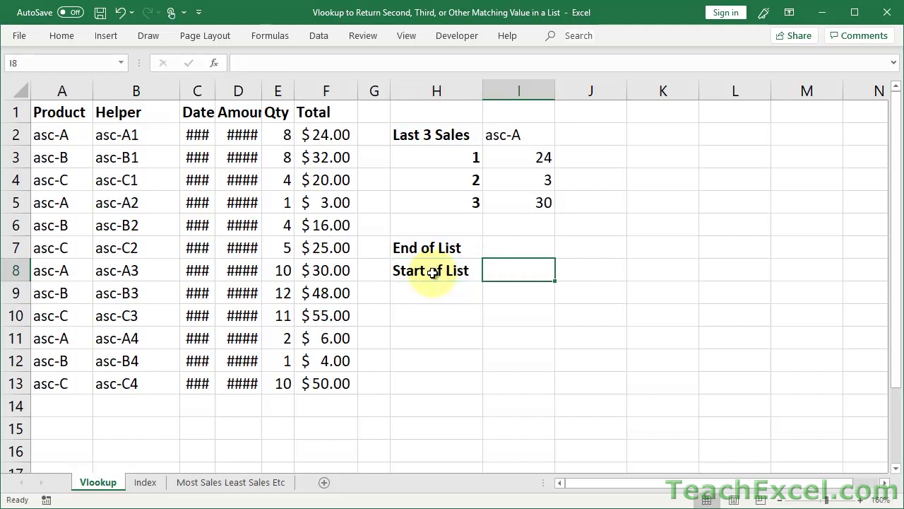
# Copy the VLOOKUP formula text from I3 into I7, keeping its references as they are
pyautogui.click(428, 247)
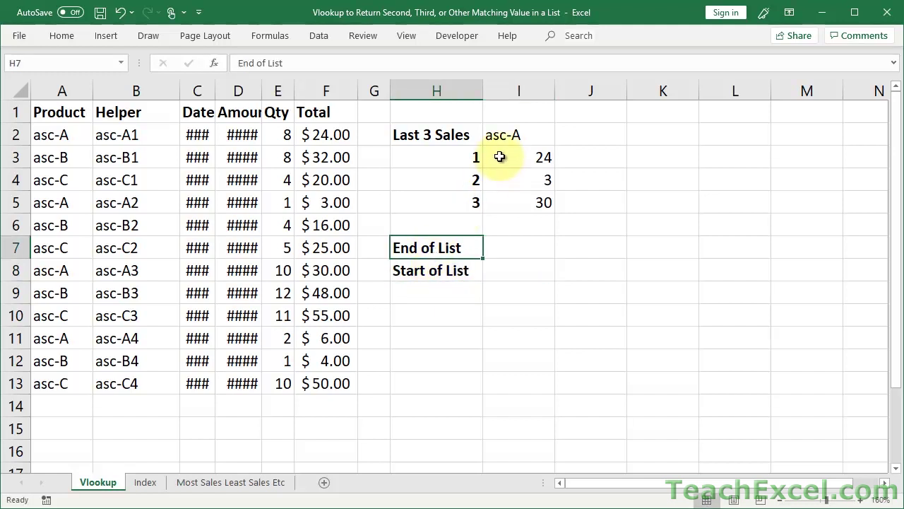
pyautogui.doubleClick(500, 157)
pyautogui.moveTo(563, 157); pyautogui.dragTo(797, 156)
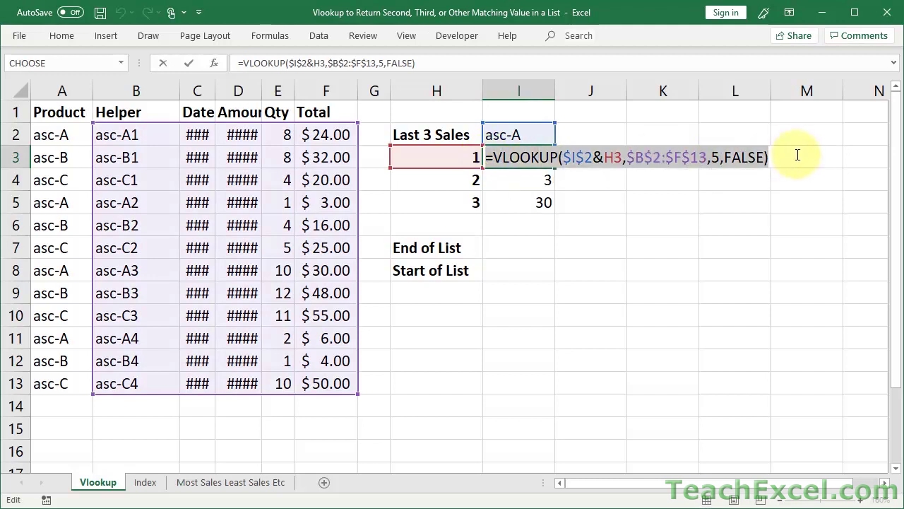
pyautogui.press('Escape')
pyautogui.doubleClick(516, 246)
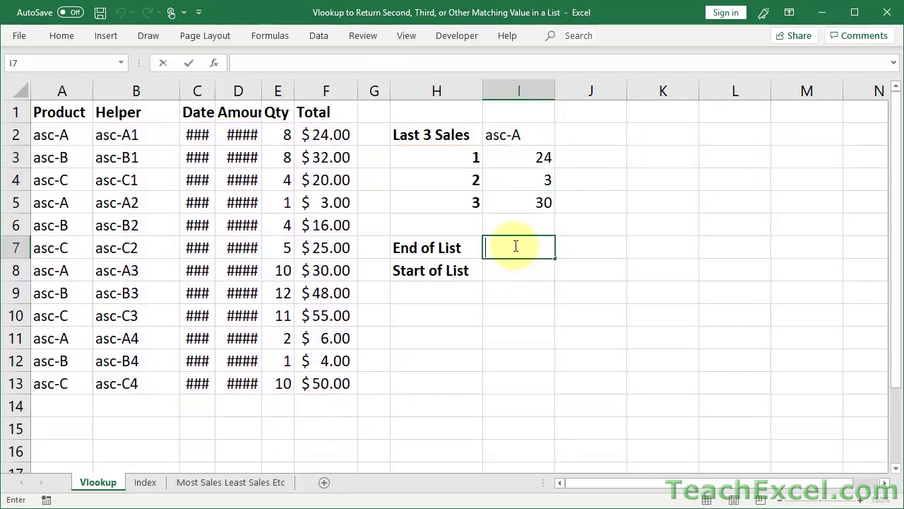
pyautogui.write('=VLOOKUP($I$2&H3,$B$2:$F$13,5,FALSE)')
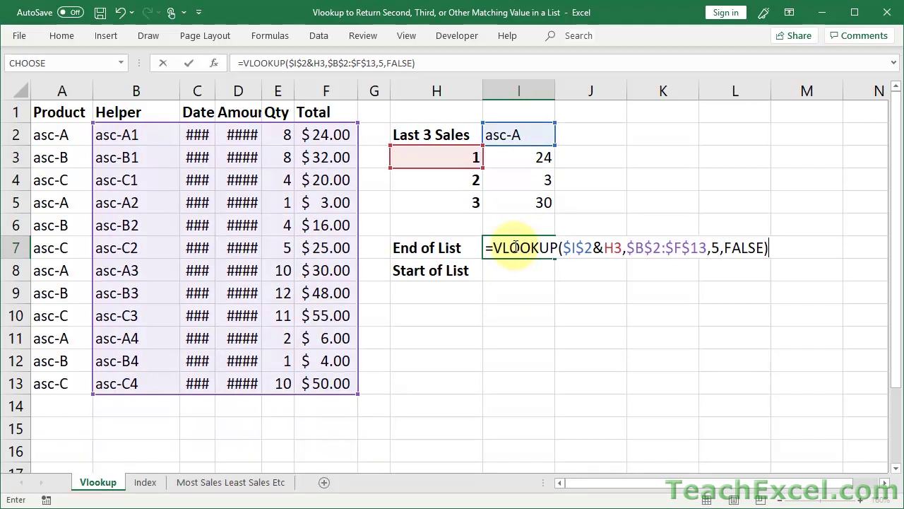
# Replace H3 in I7's lookup value with the start of a COUNTIF function
pyautogui.moveTo(604, 249); pyautogui.dragTo(622, 249)
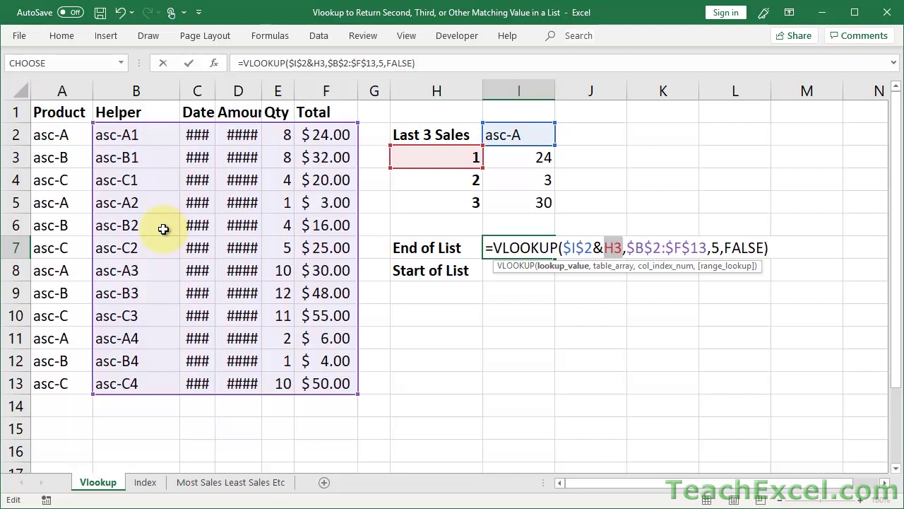
pyautogui.press('BackSpace')
pyautogui.write('count')
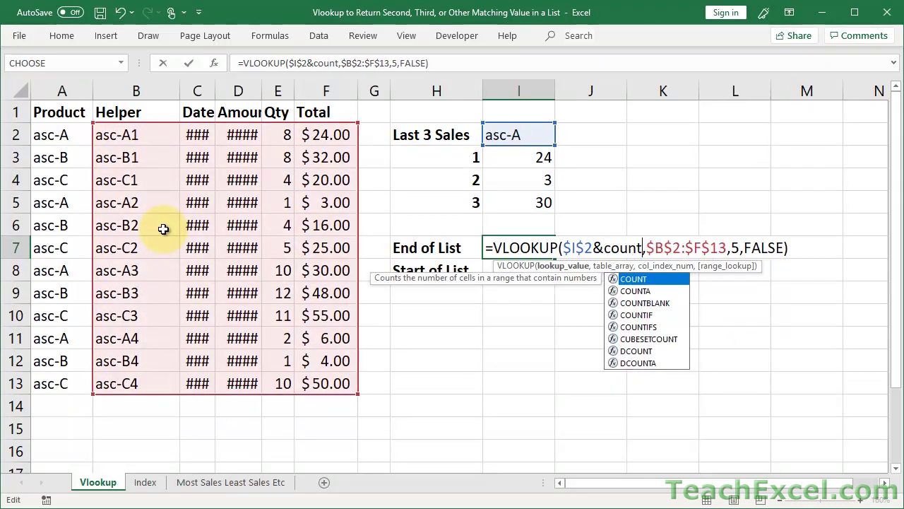
pyautogui.write('if')
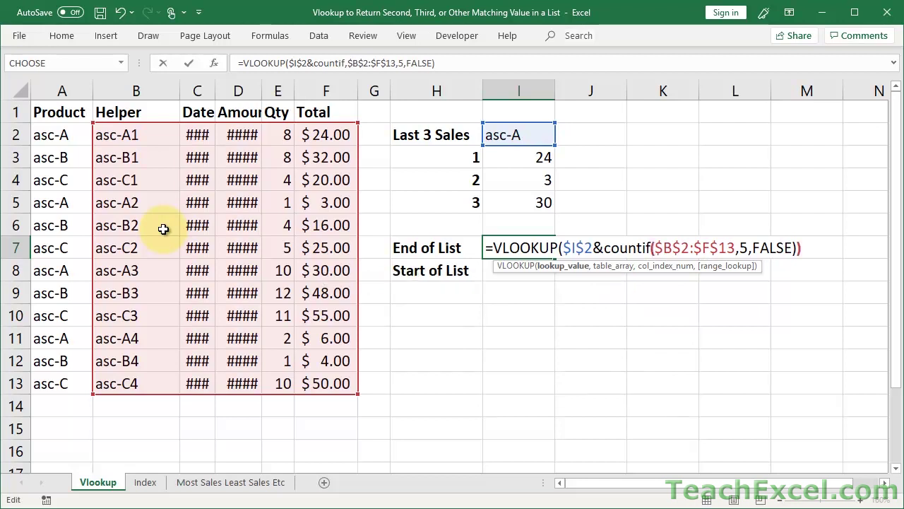
pyautogui.write('(')
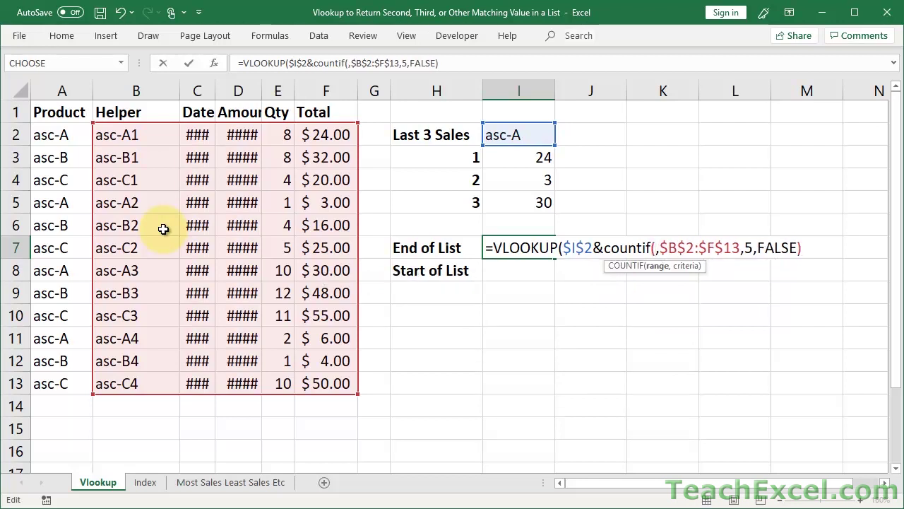
# Complete the COUNTIF in I7 with range A2:A13 and criteria I2, closing its parenthesis
pyautogui.moveTo(66, 133); pyautogui.dragTo(70, 376)
pyautogui.click(76, 380)
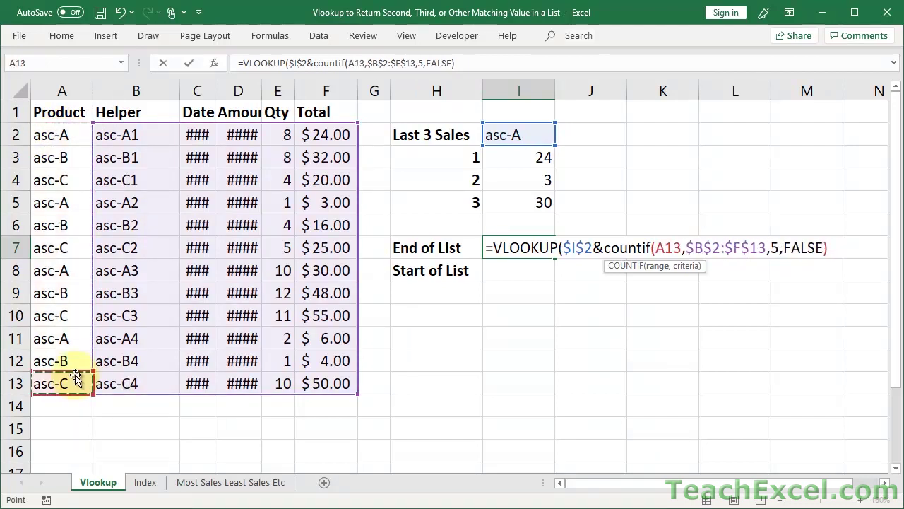
pyautogui.moveTo(51, 134); pyautogui.dragTo(52, 384)
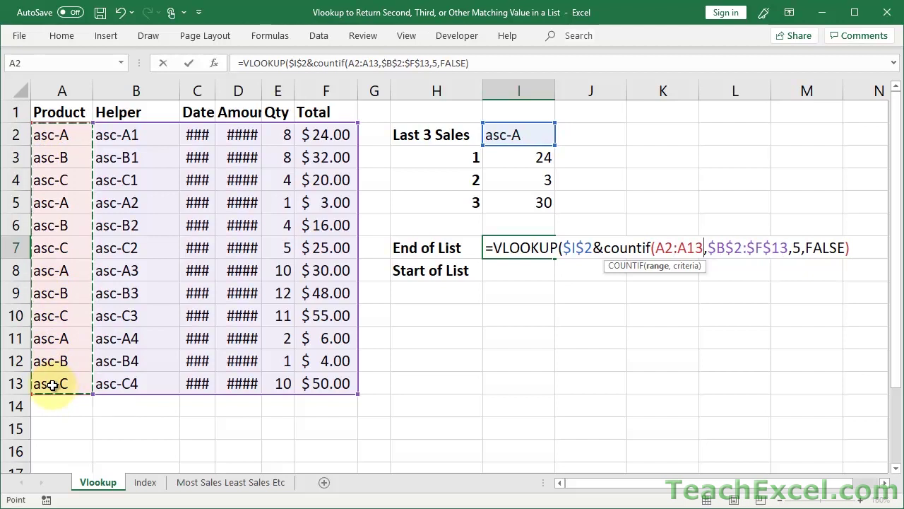
pyautogui.write(',')
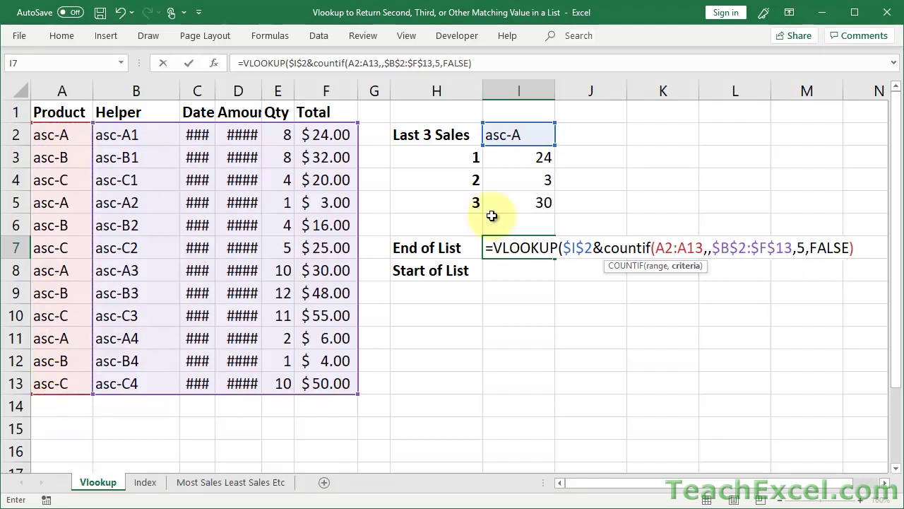
pyautogui.click(519, 133)
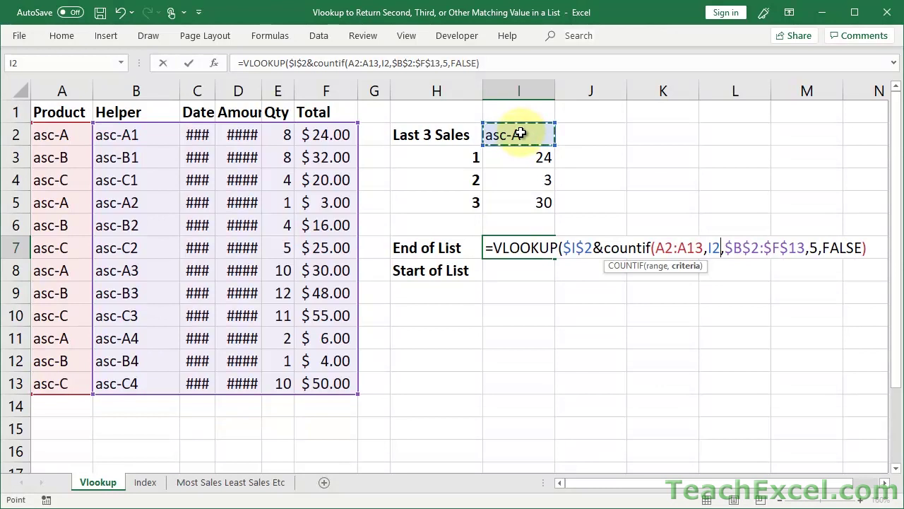
pyautogui.write(')')
# Make the COUNTIF references in I7 absolute as $A$2:$A$13,$I$2 and commit the formula
pyautogui.moveTo(655, 247); pyautogui.dragTo(721, 247)
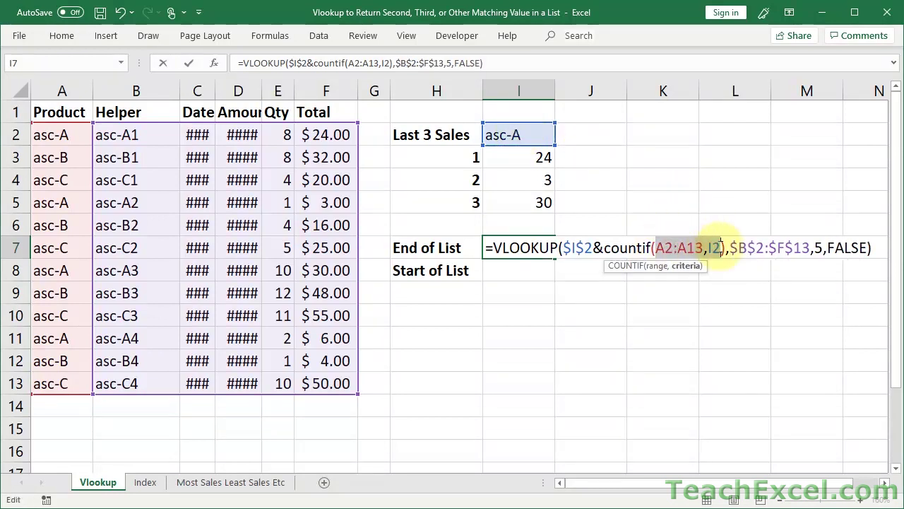
pyautogui.press('F4')
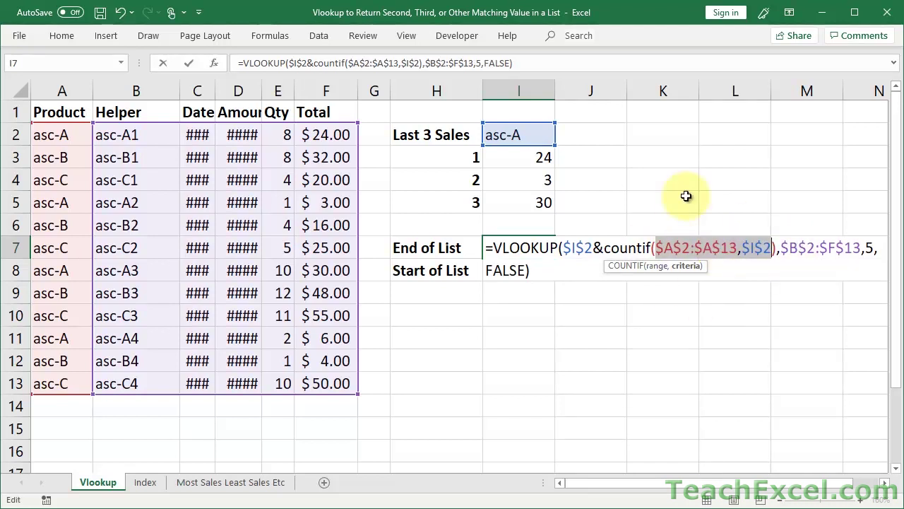
pyautogui.moveTo(602, 243); pyautogui.dragTo(775, 241)
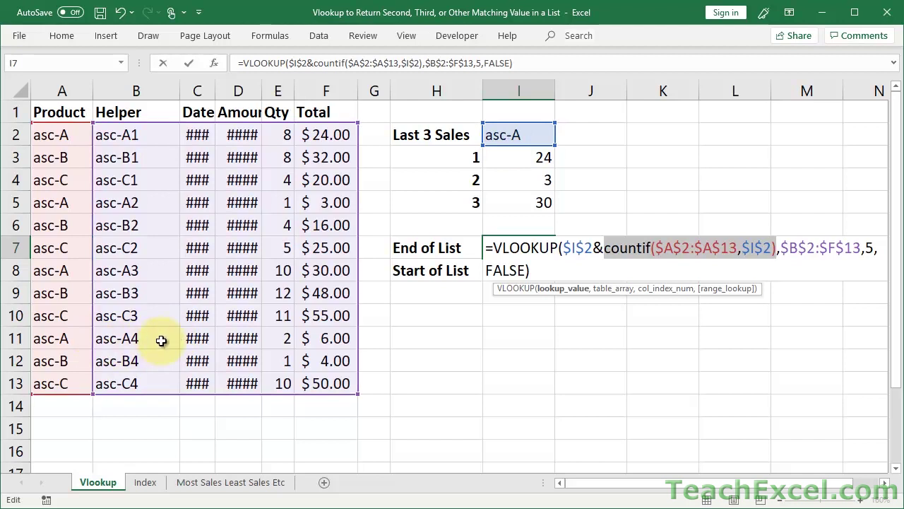
pyautogui.press('Return')
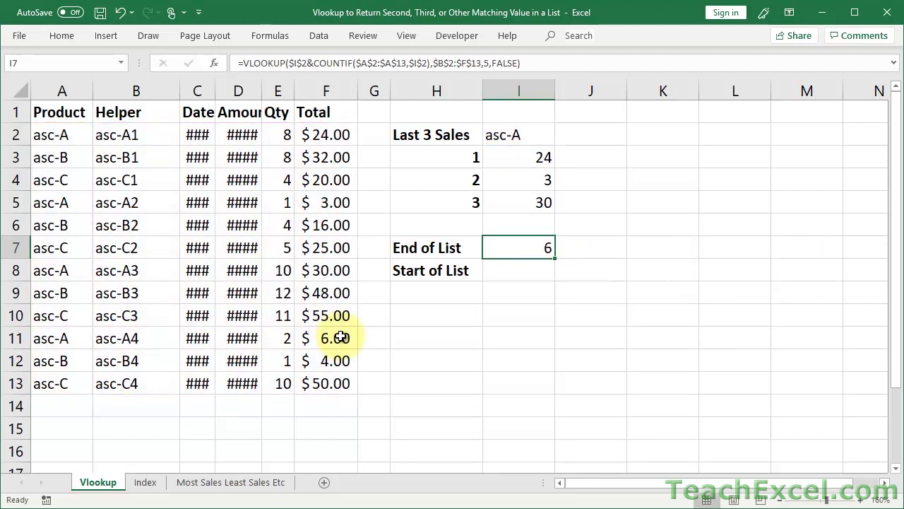
# Enter the note "Same as first formula above." in I8 beside Start of List
pyautogui.write('Sam')
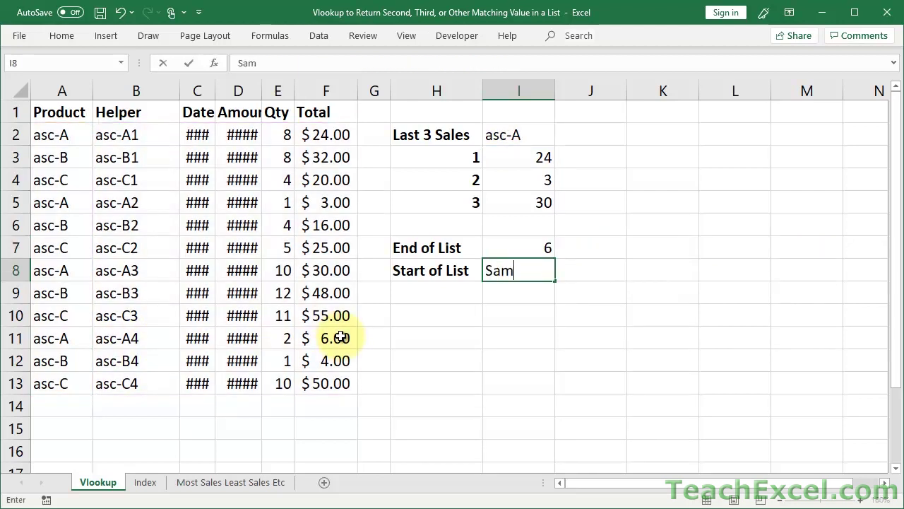
pyautogui.write('e as first')
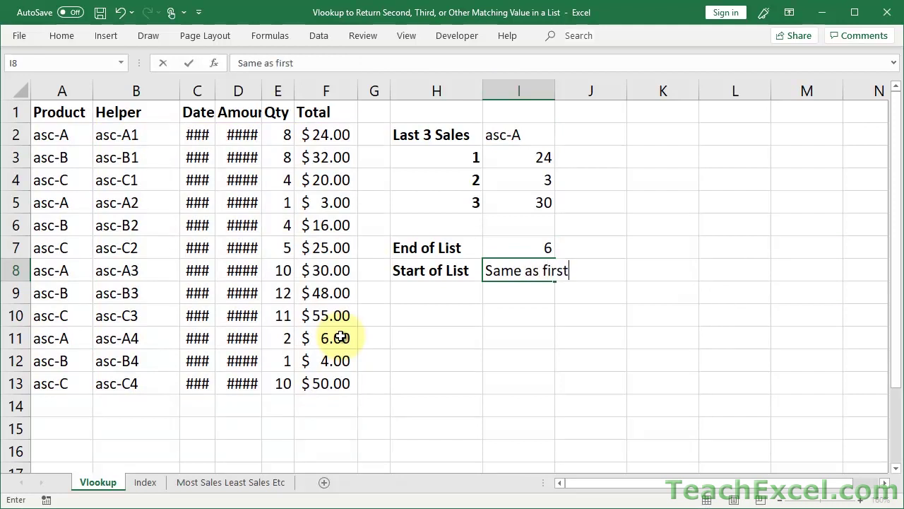
pyautogui.write(' formula above.')
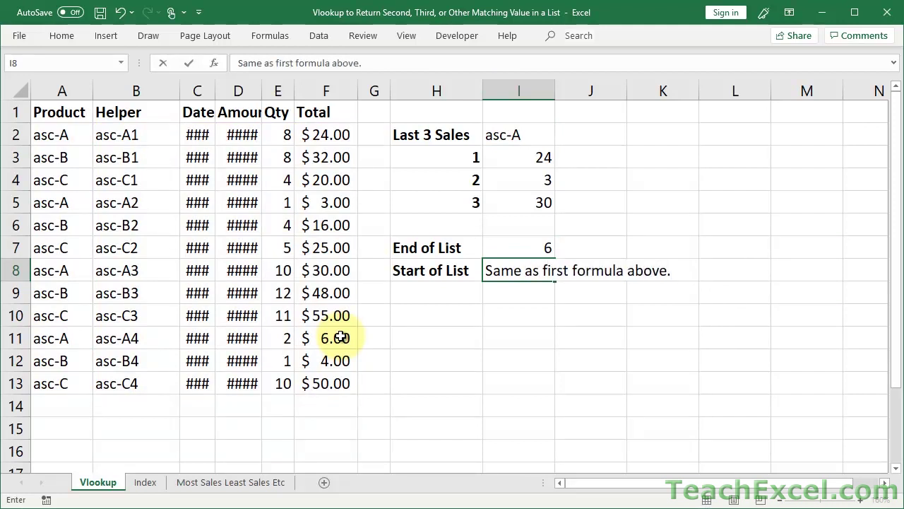
pyautogui.press('Return')
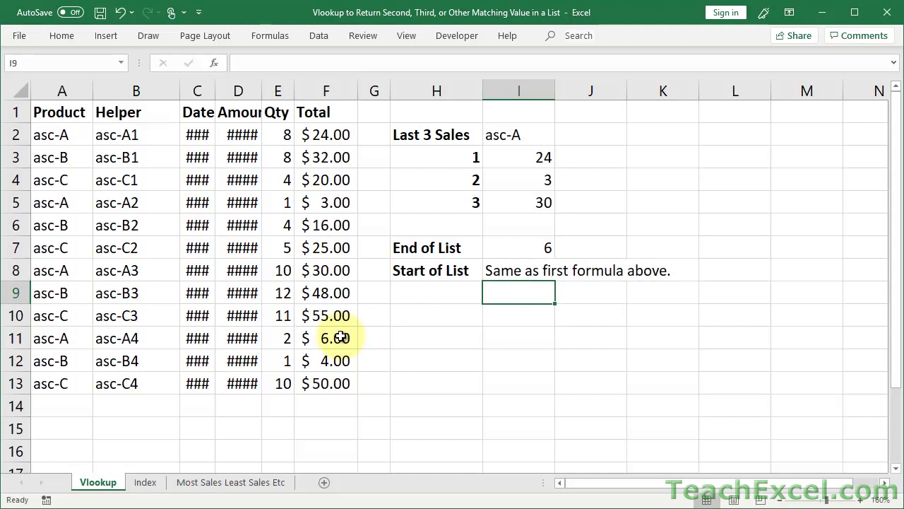
pyautogui.click(451, 275)
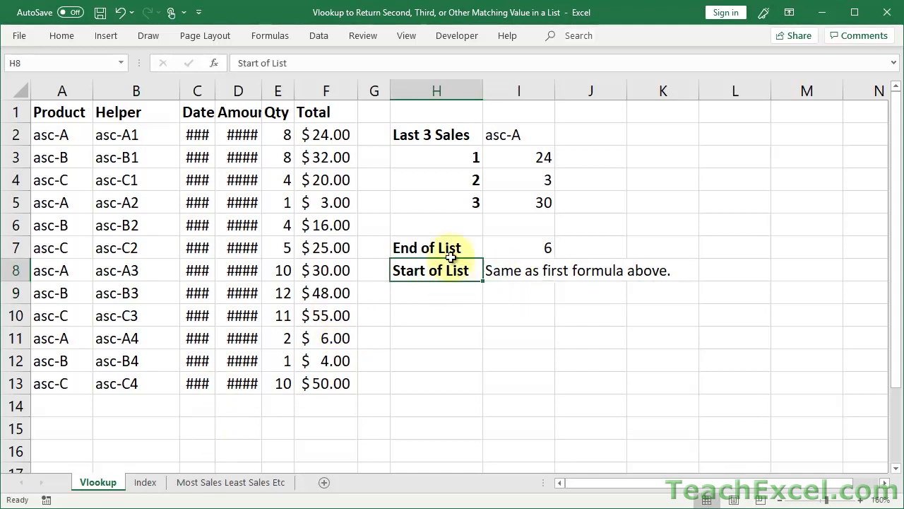
# Review the lookup formulas in I3 and I7 and the last Helper cell without changing them
pyautogui.doubleClick(529, 156)
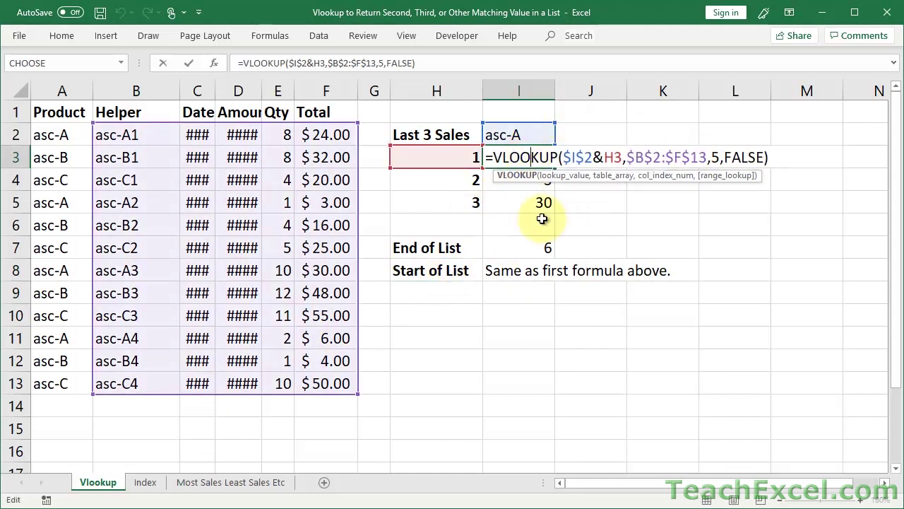
pyautogui.press('Escape')
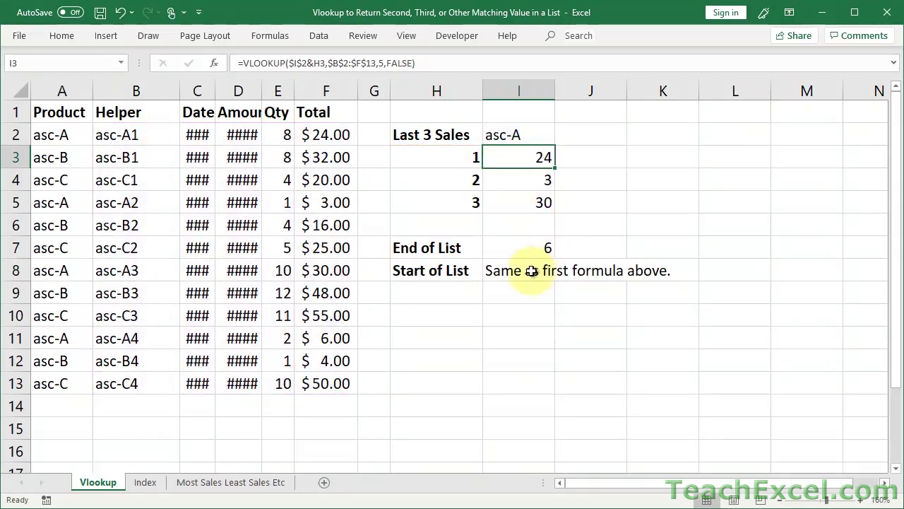
pyautogui.doubleClick(512, 241)
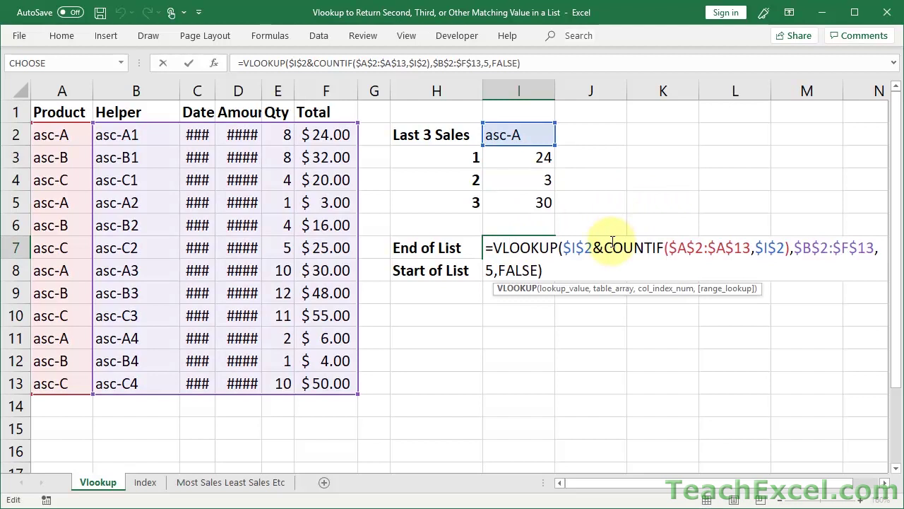
pyautogui.click(151, 384)
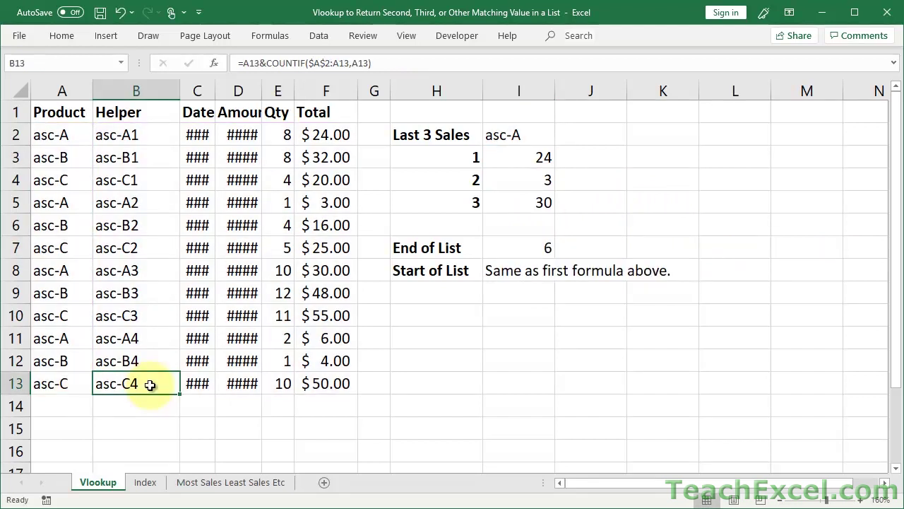
# Hide the Helper column and autofit the Date through Total columns to their contents
pyautogui.rightClick(131, 91)
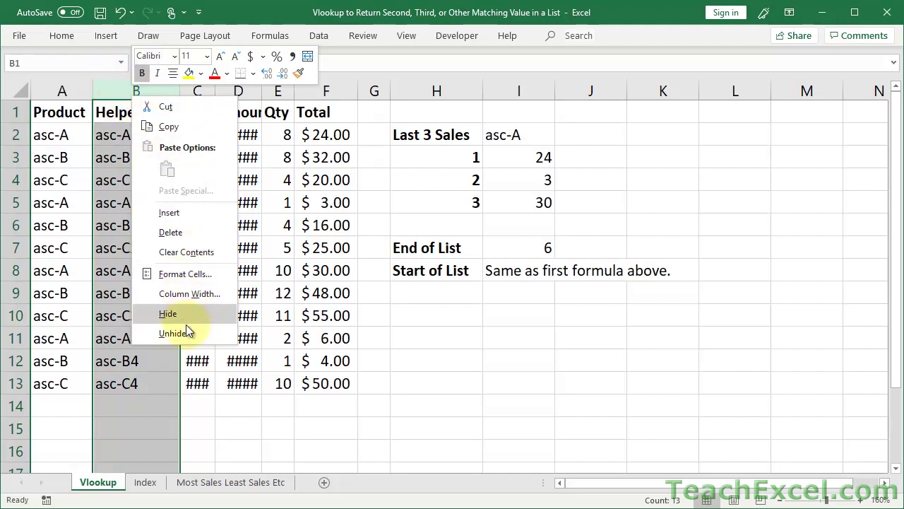
pyautogui.click(171, 313)
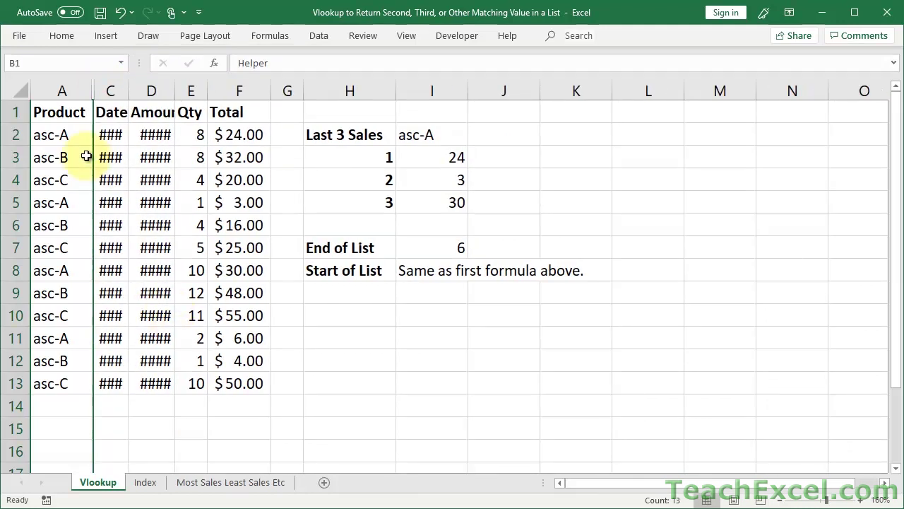
pyautogui.moveTo(115, 90); pyautogui.dragTo(237, 85)
pyautogui.doubleClick(175, 91)
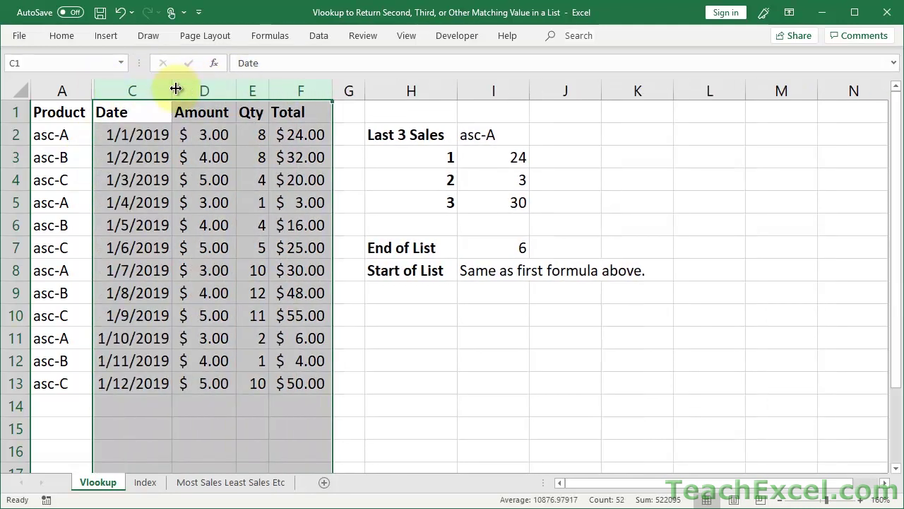
# Examine the VLOOKUP formulas in I5 and I3 with the Helper column hidden, leaving them as they are
pyautogui.doubleClick(497, 202)
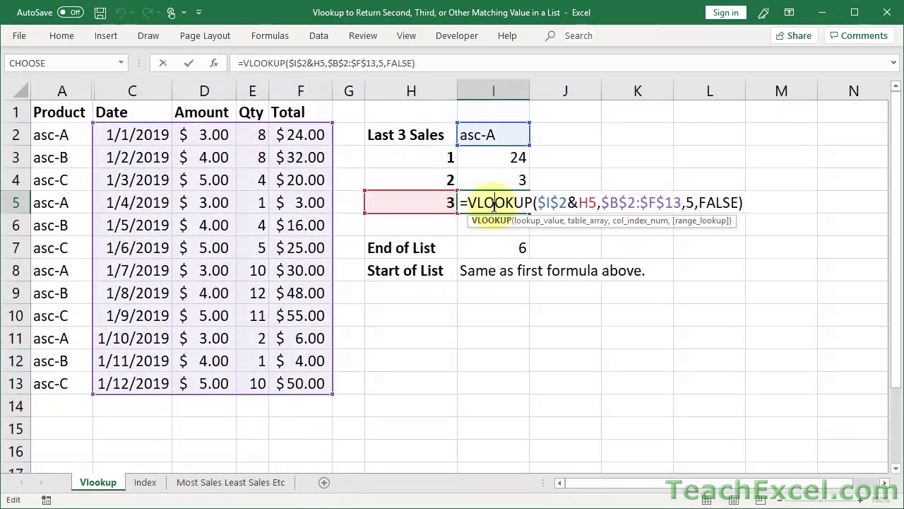
pyautogui.press('Return')
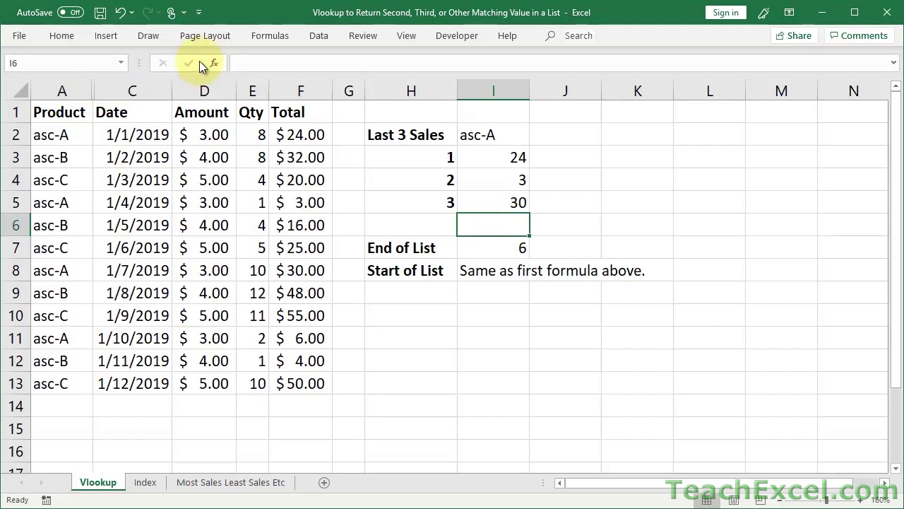
pyautogui.doubleClick(482, 156)
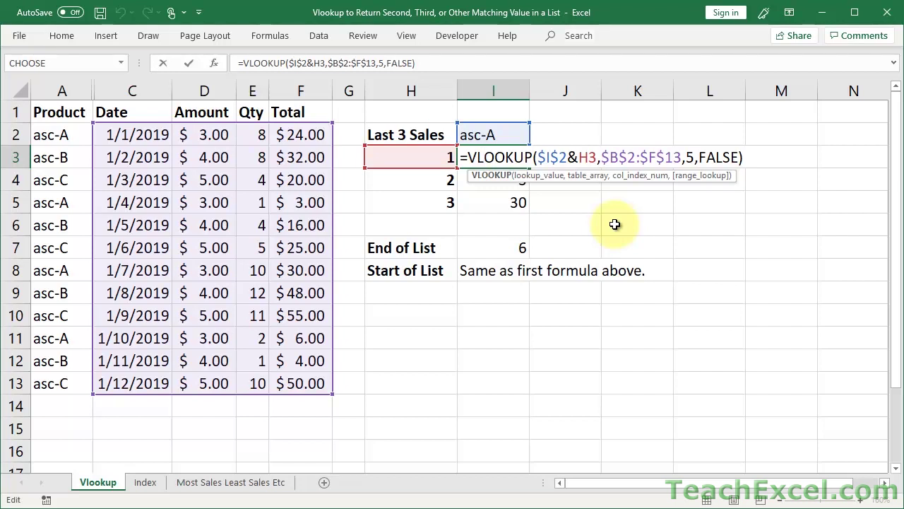
pyautogui.hotkey('ctrl', 'Return')
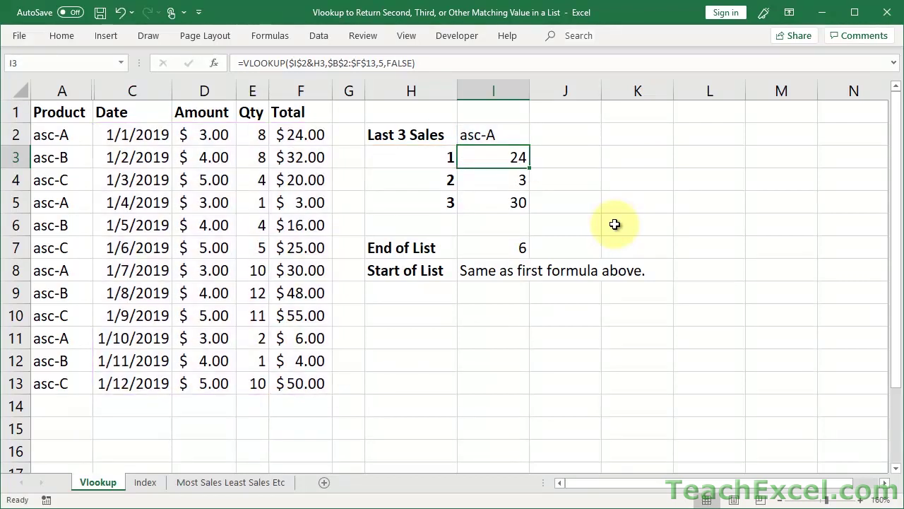
# On the Index sheet, move the sales labels and lookup block G3:H9 down two rows to start at G5
pyautogui.click(146, 482)
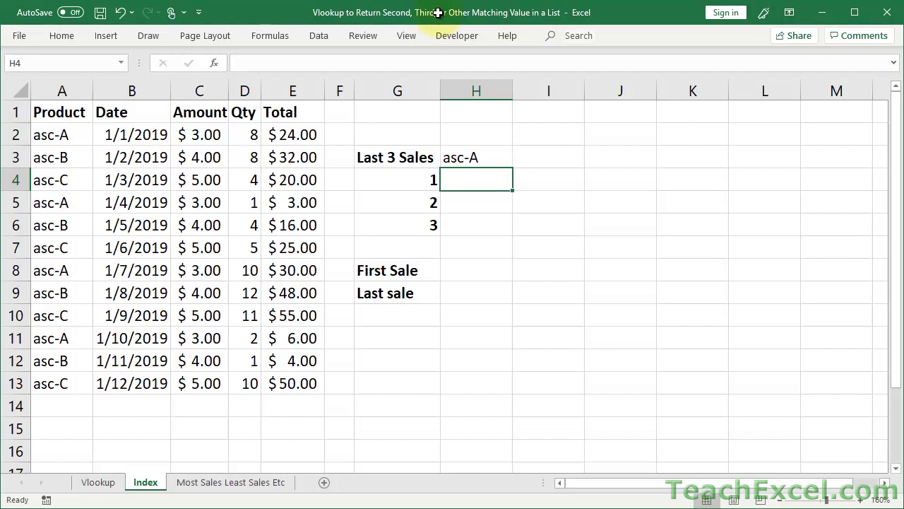
pyautogui.moveTo(414, 156); pyautogui.dragTo(464, 335)
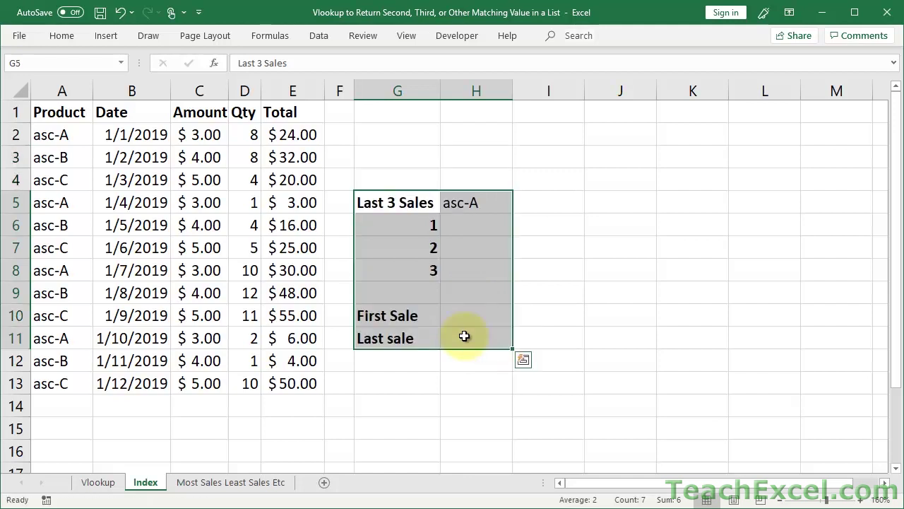
# Write =INDEX($E$2:$E$13,SMALL(IF($H$5=$A$2:$A$13,ROW($A$2:$A$13)-1,""),G6)) in G2 and highlight its array argument
pyautogui.doubleClick(414, 128)
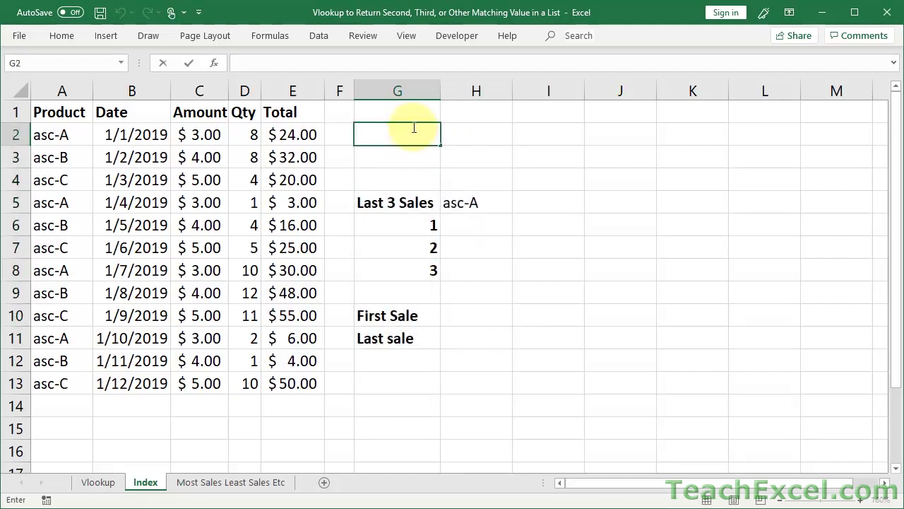
pyautogui.write('=INDEX($E$2:$E$13,SMALL(IF($H$5=$A$2:$A$13,ROW($A$2:$A$13)-1,""),G6))')
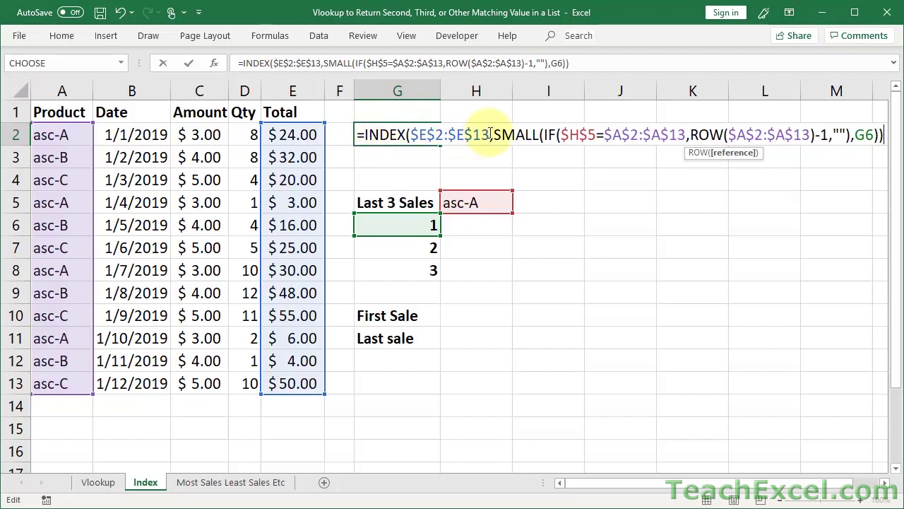
pyautogui.moveTo(490, 135); pyautogui.dragTo(411, 134)
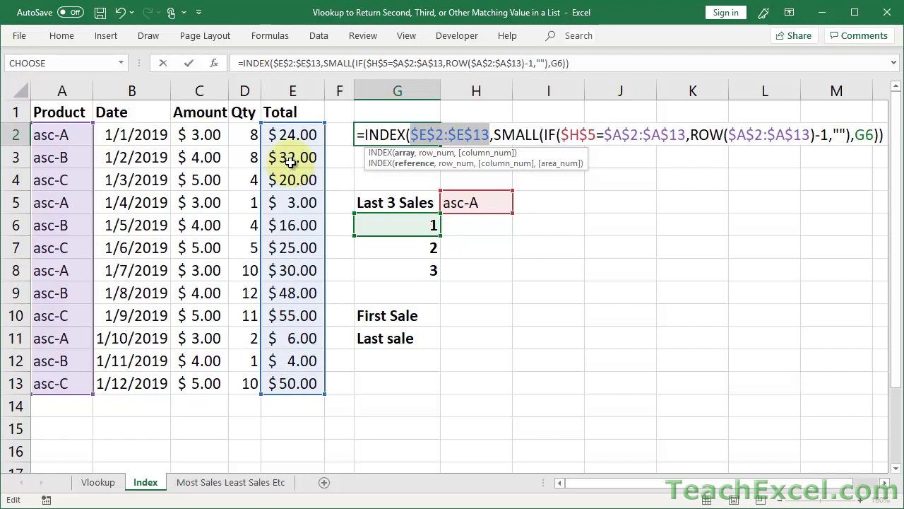
# Copy the SMALL portion of G2's formula, then store the whole INDEX formula as text with a leading apostrophe
pyautogui.moveTo(497, 134); pyautogui.dragTo(879, 131)
pyautogui.hotkey('ctrl', 'c')
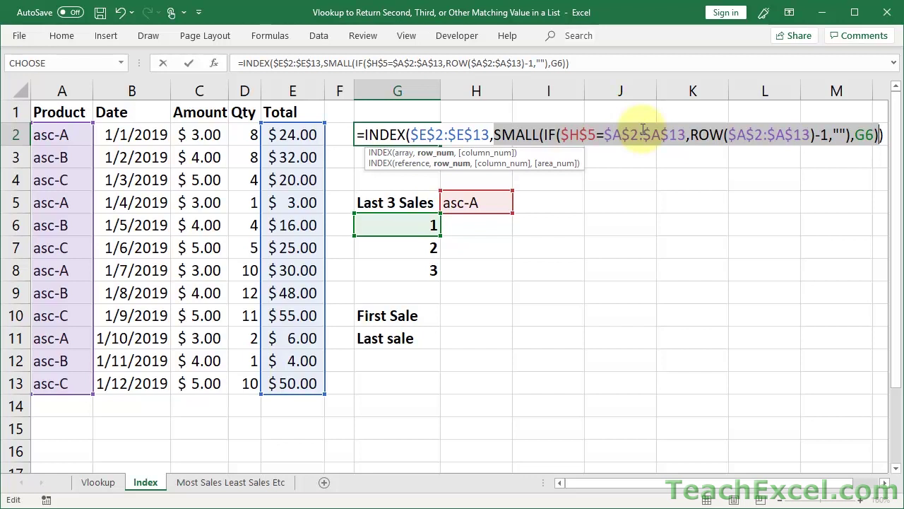
pyautogui.click(359, 134)
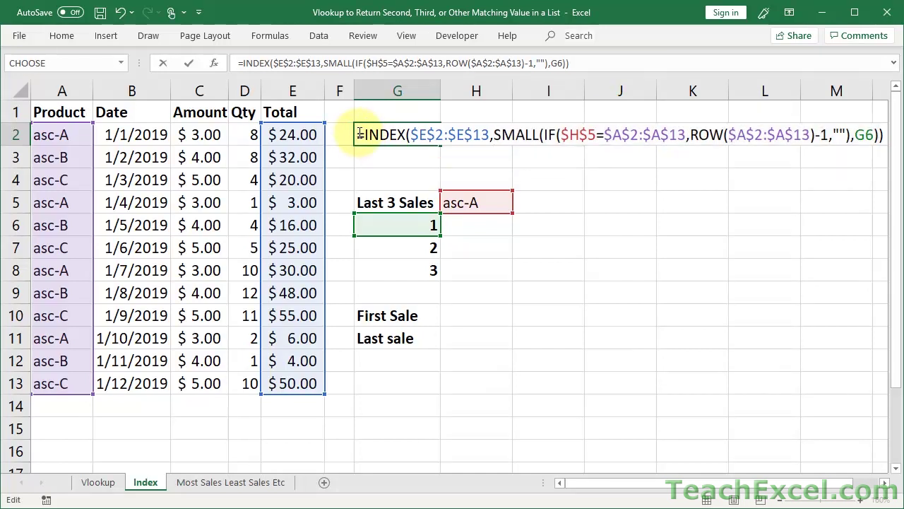
pyautogui.write("'")
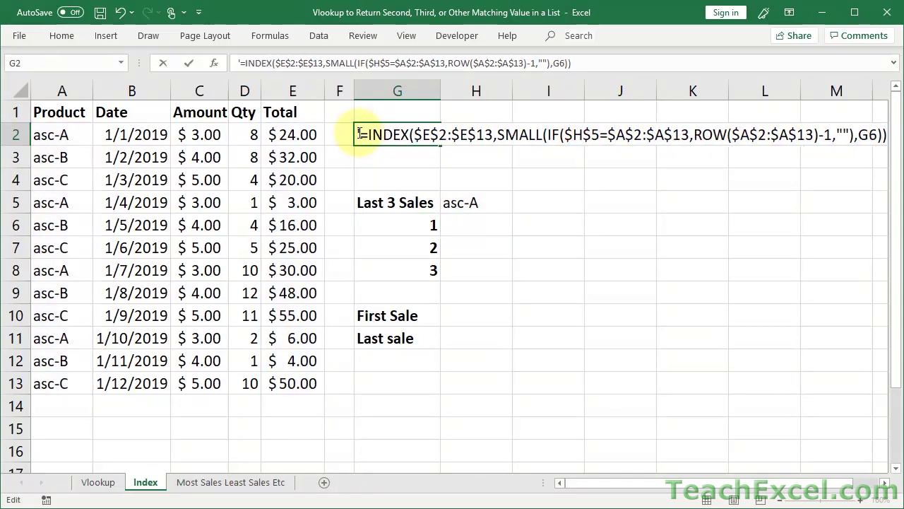
pyautogui.press('Return')
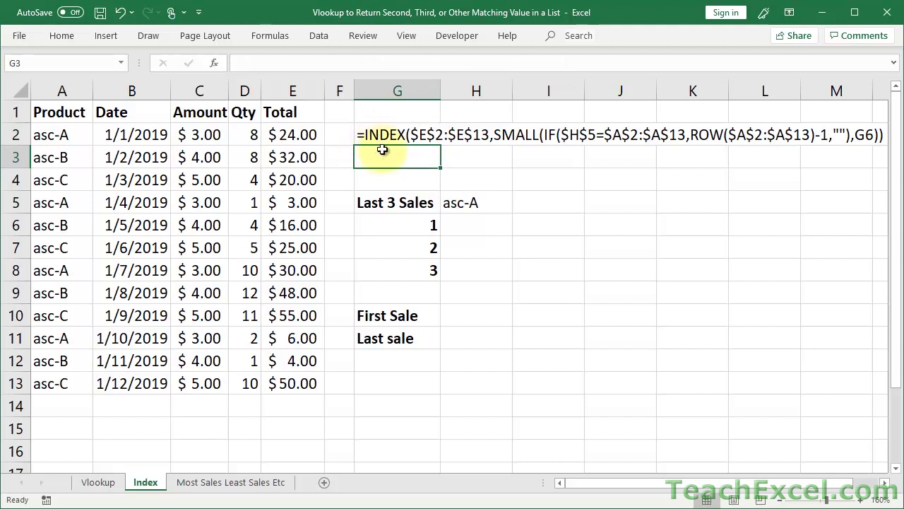
# Enter the copied SMALL expression in G3 as text, preceded by an apostrophe and equals sign
pyautogui.doubleClick(384, 154)
pyautogui.write("'=")
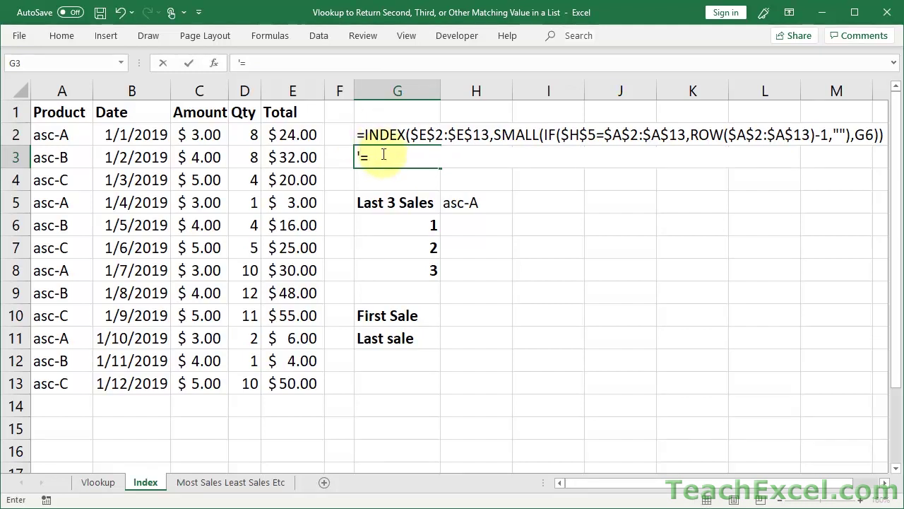
pyautogui.hotkey('ctrl', 'v')
pyautogui.press('Return')
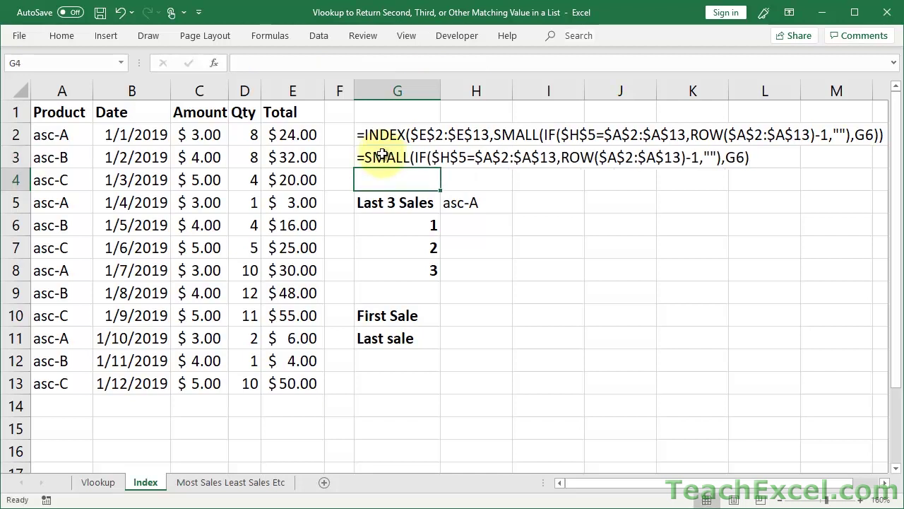
# Move the sales labels and lookup block G5:H11 down four rows to start at G9
pyautogui.click(400, 203)
pyautogui.moveTo(400, 203); pyautogui.dragTo(449, 419)
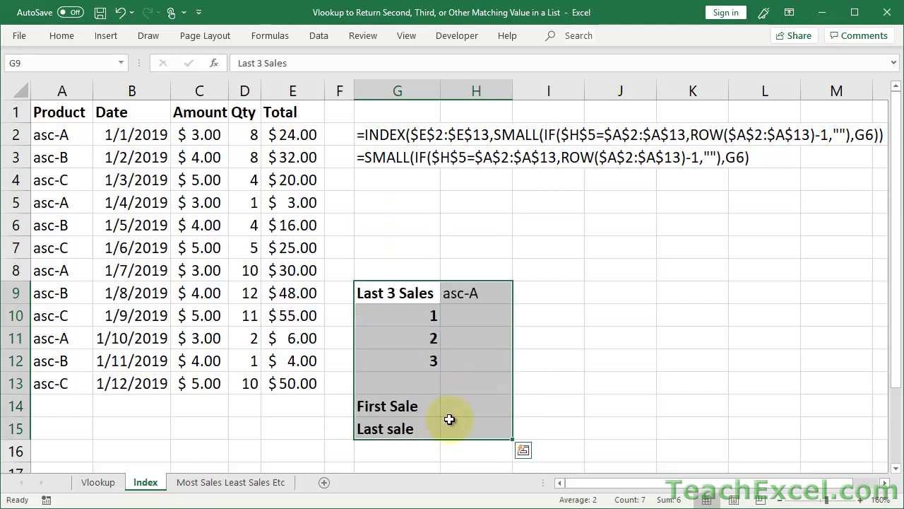
pyautogui.click(400, 182)
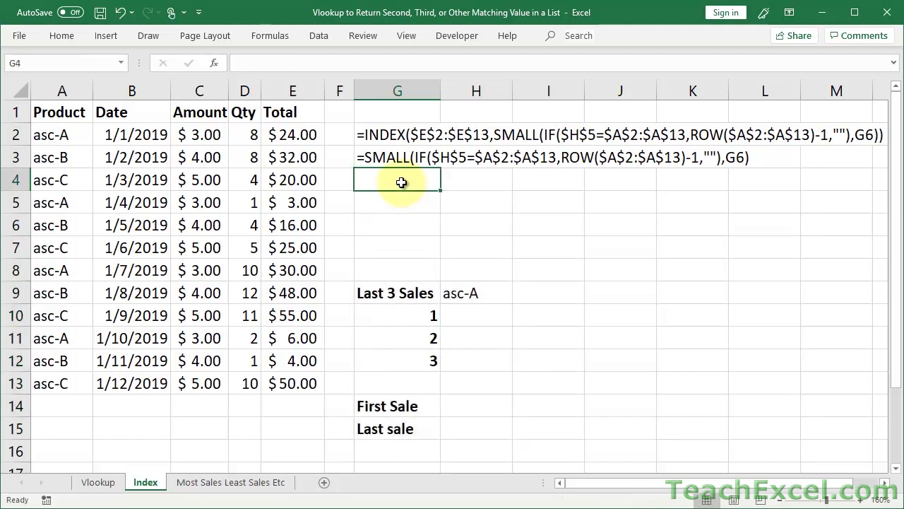
# Copy the IF portion of G3's formula, enter it in G4 after an equals sign, and repoint its lookup reference to $H$9
pyautogui.doubleClick(421, 157)
pyautogui.moveTo(419, 157); pyautogui.dragTo(726, 156)
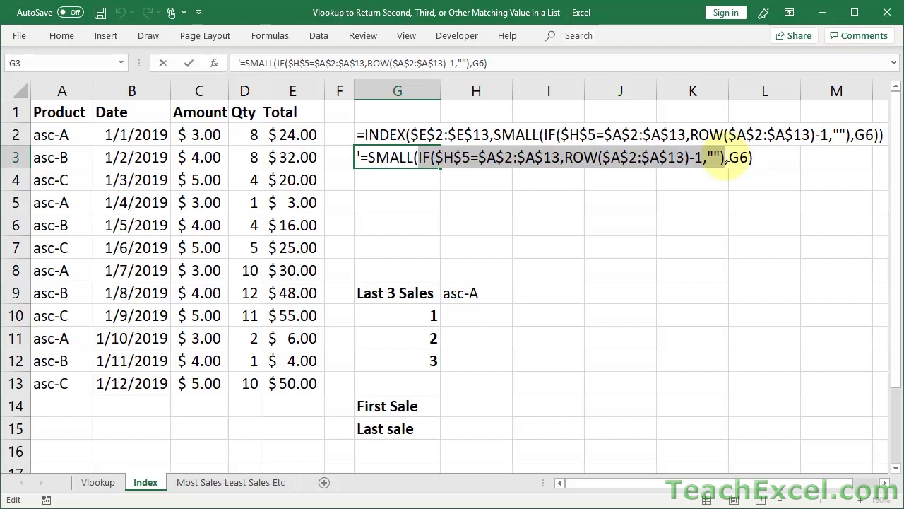
pyautogui.click(726, 157)
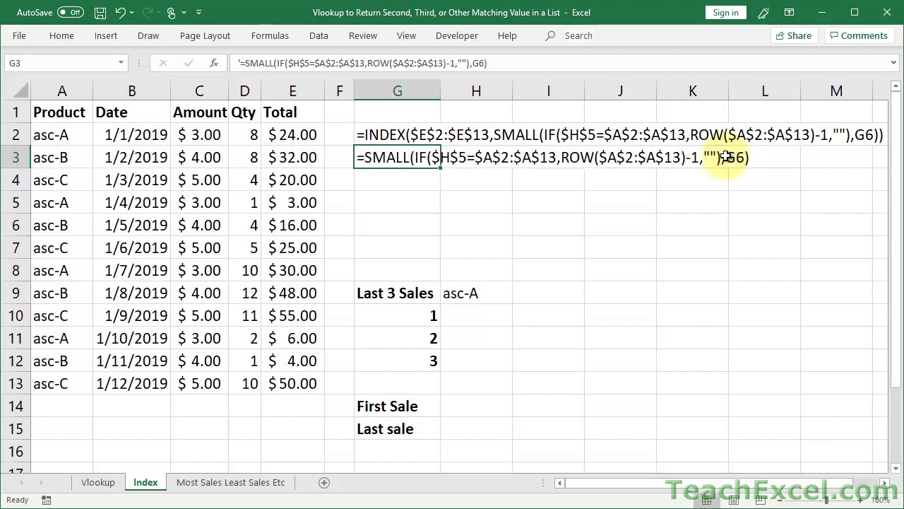
pyautogui.doubleClick(407, 184)
pyautogui.write('=')
pyautogui.write('IF($H$5=$A$2:$A$13,ROW($A$2:$A$13)-1,"")')
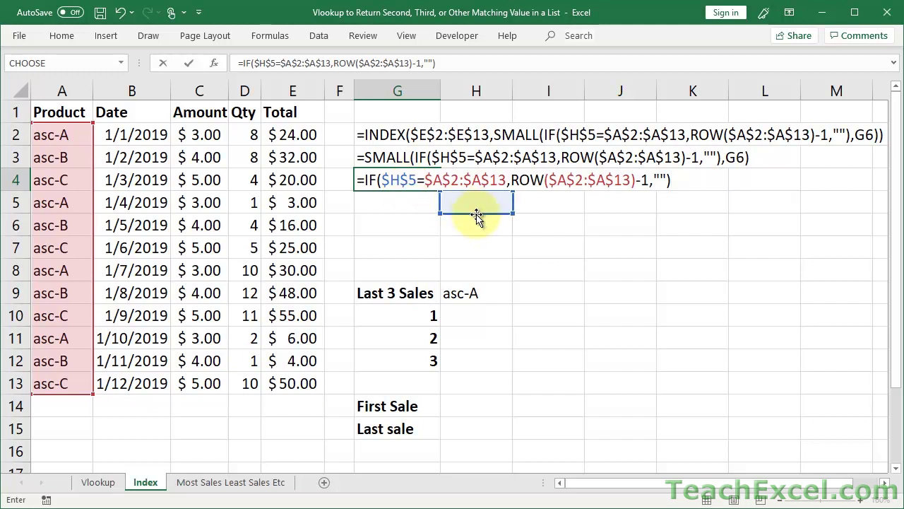
pyautogui.moveTo(476, 214); pyautogui.dragTo(484, 293)
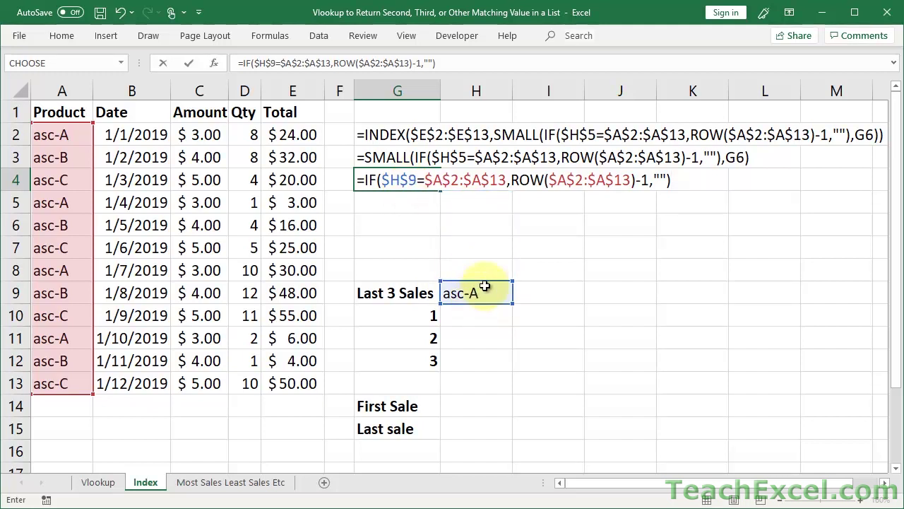
# Examine the logical test $H$9=$A$2:$A$13 and the ROW($A$2:$A$13) part of G4's IF formula
pyautogui.press('F2')
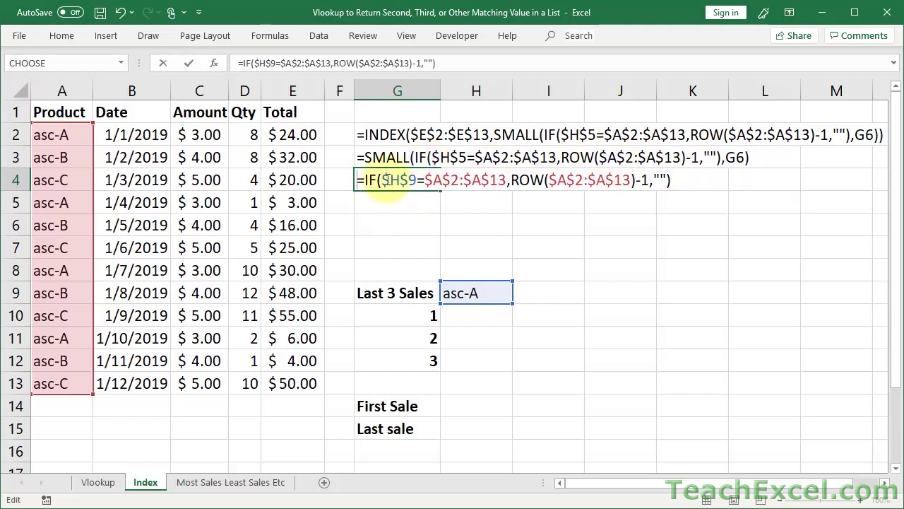
pyautogui.moveTo(381, 179); pyautogui.dragTo(418, 181)
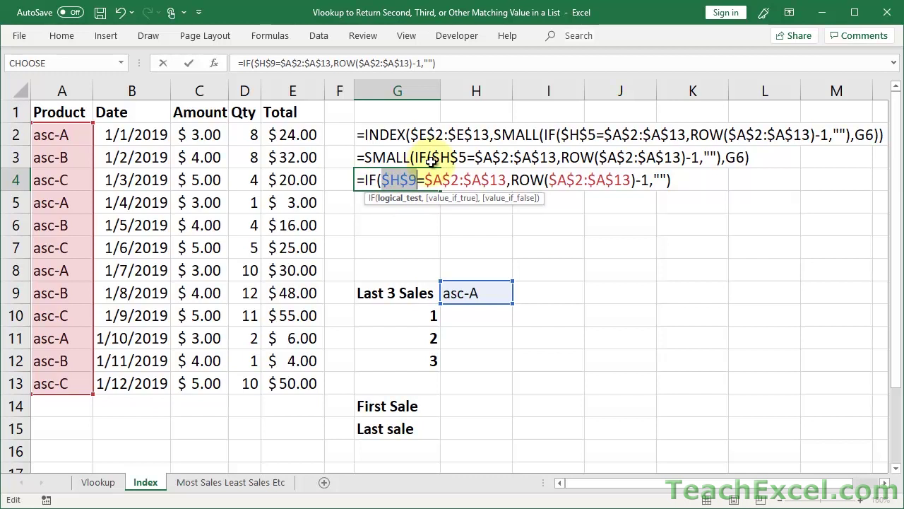
pyautogui.moveTo(425, 180); pyautogui.dragTo(506, 179)
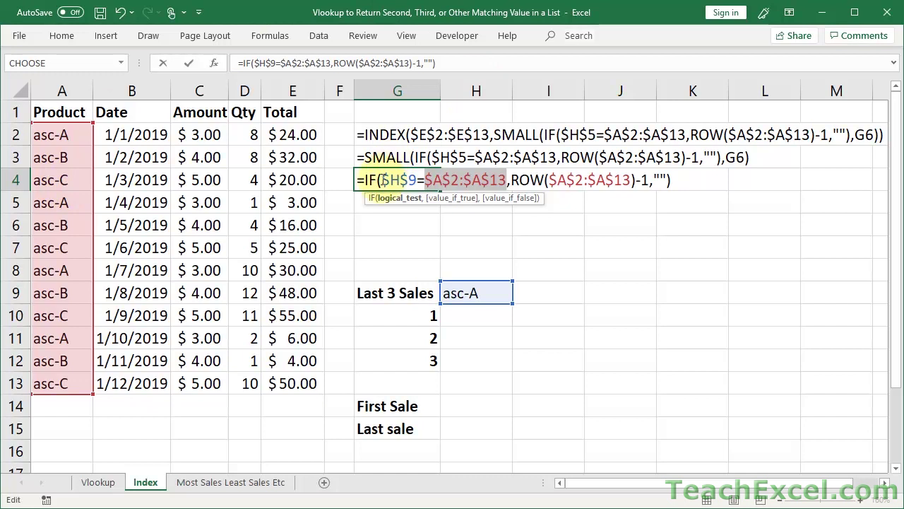
pyautogui.click(382, 181)
pyautogui.moveTo(382, 180); pyautogui.dragTo(506, 180)
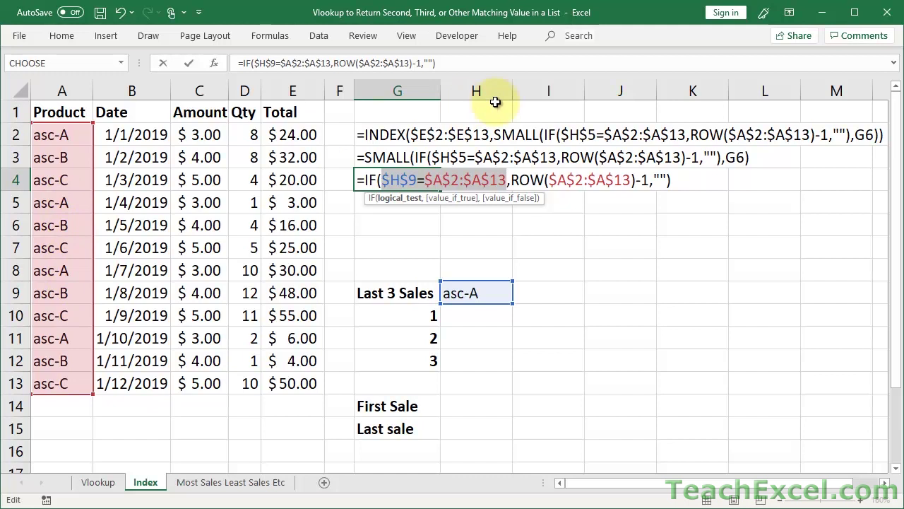
pyautogui.click(514, 179)
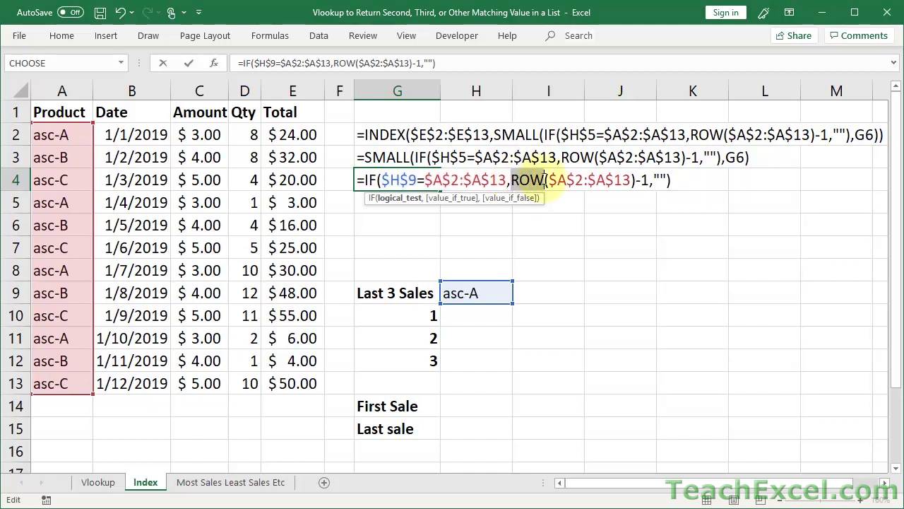
pyautogui.click(511, 180)
pyautogui.moveTo(510, 179); pyautogui.dragTo(631, 179)
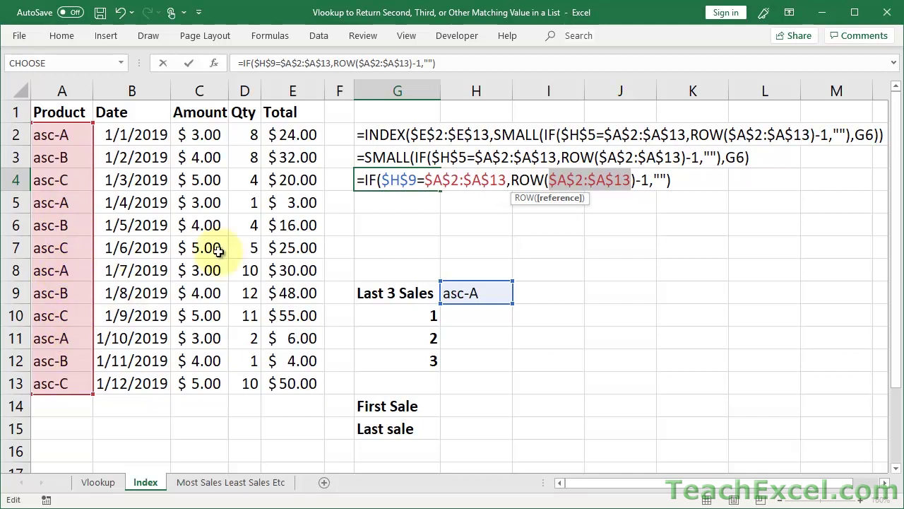
pyautogui.click(397, 182)
pyautogui.moveTo(381, 182); pyautogui.dragTo(506, 178)
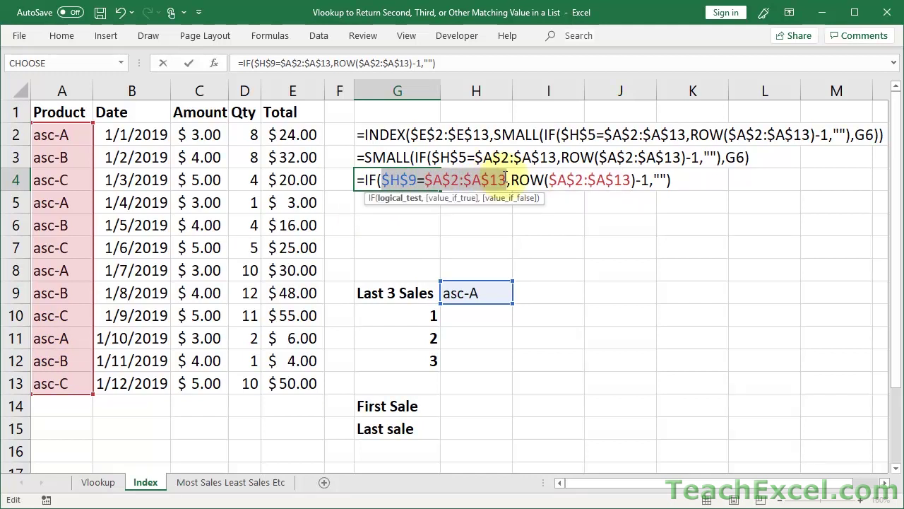
# Try 0 as the value-if-false argument of G4's IF formula, and restore the empty string ""
pyautogui.click(667, 180)
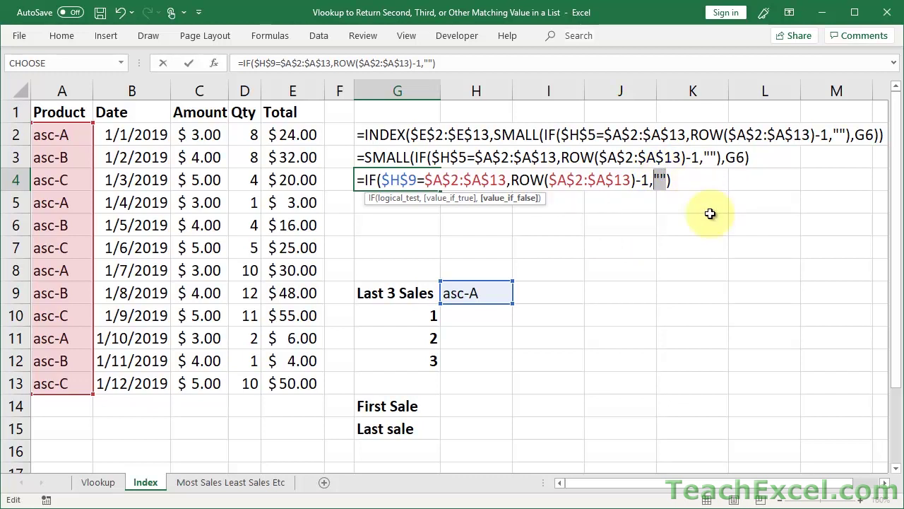
pyautogui.write('0')
pyautogui.press('BackSpace')
pyautogui.write('""')
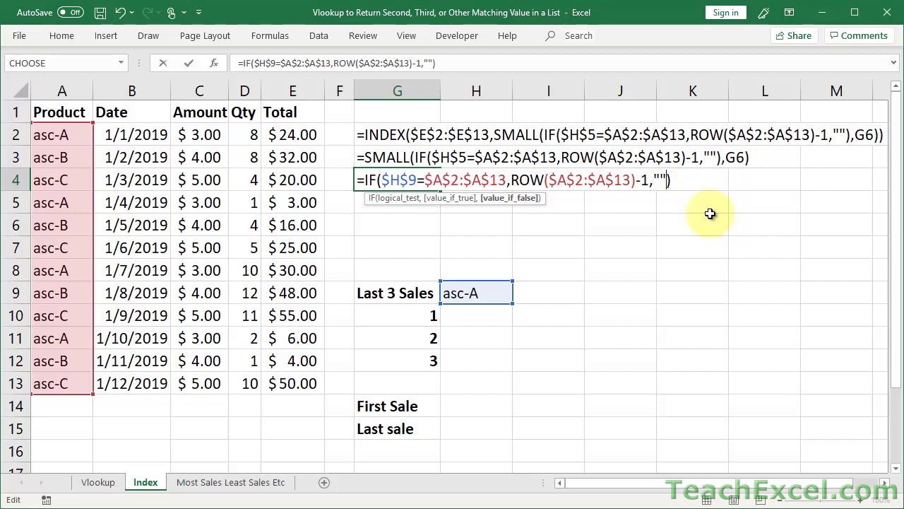
# Review the -1 offset and empty-string argument in G4's IF formula, and store the formula as text with a leading apostrophe
pyautogui.moveTo(649, 181); pyautogui.dragTo(637, 182)
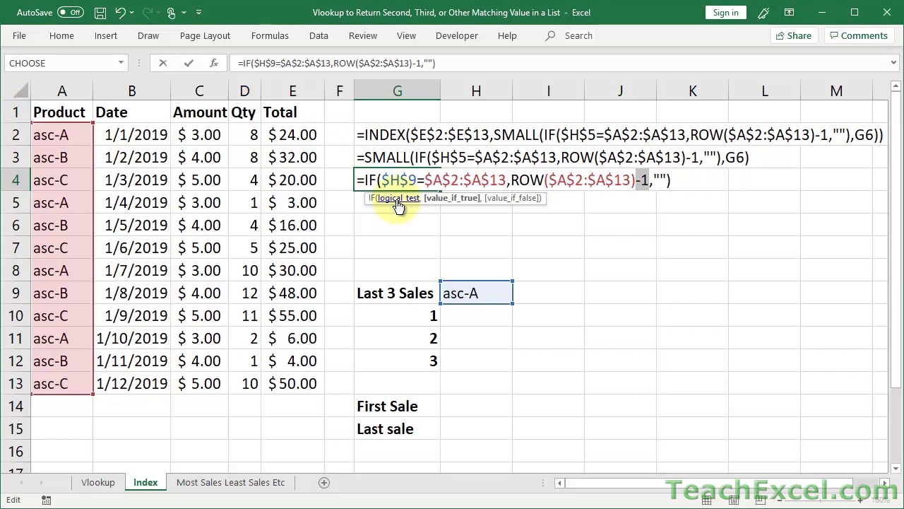
pyautogui.moveTo(365, 179); pyautogui.dragTo(677, 187)
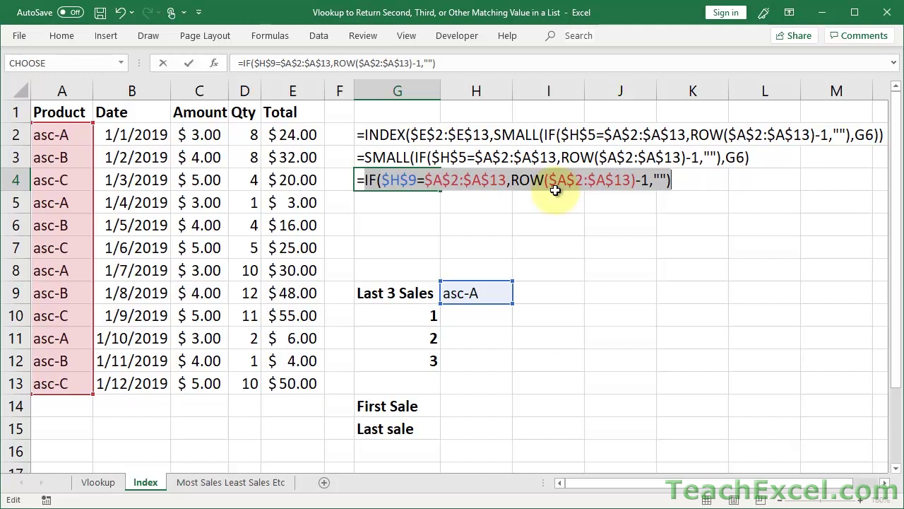
pyautogui.click(667, 180)
pyautogui.moveTo(667, 181); pyautogui.dragTo(654, 181)
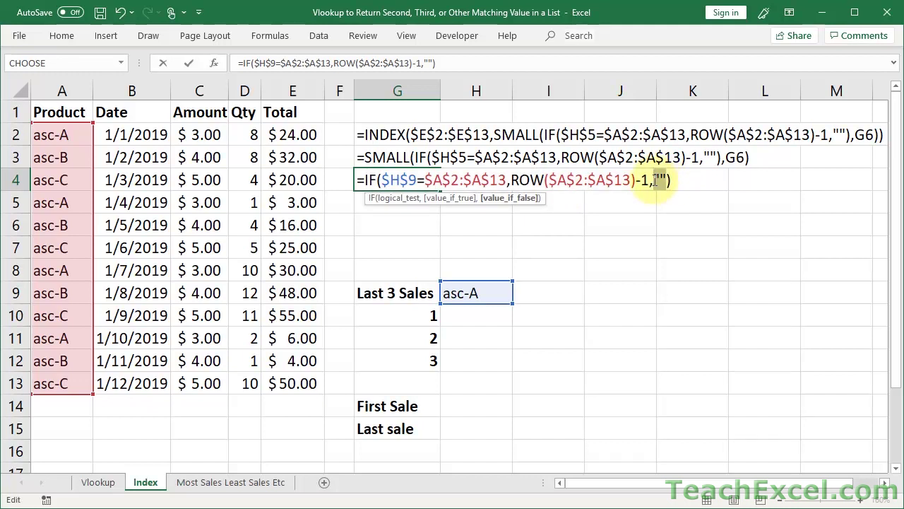
pyautogui.click(358, 181)
pyautogui.write("'")
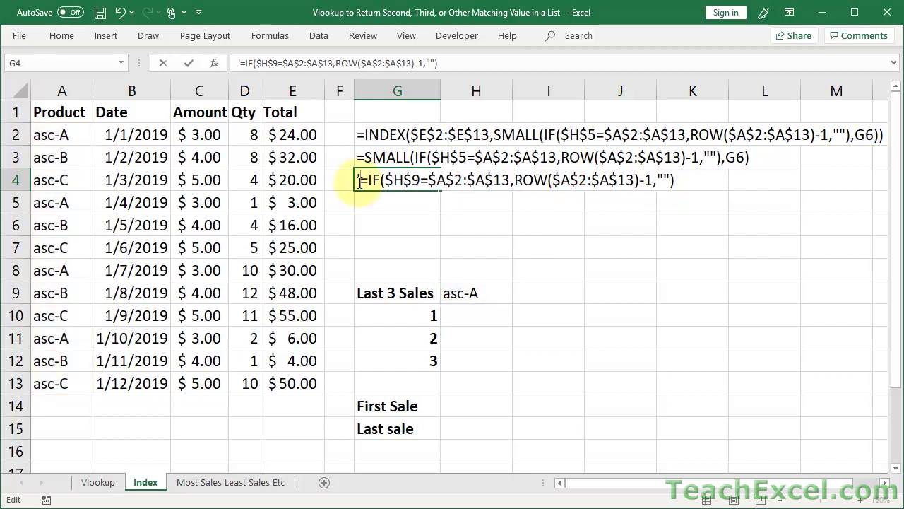
pyautogui.press('Return')
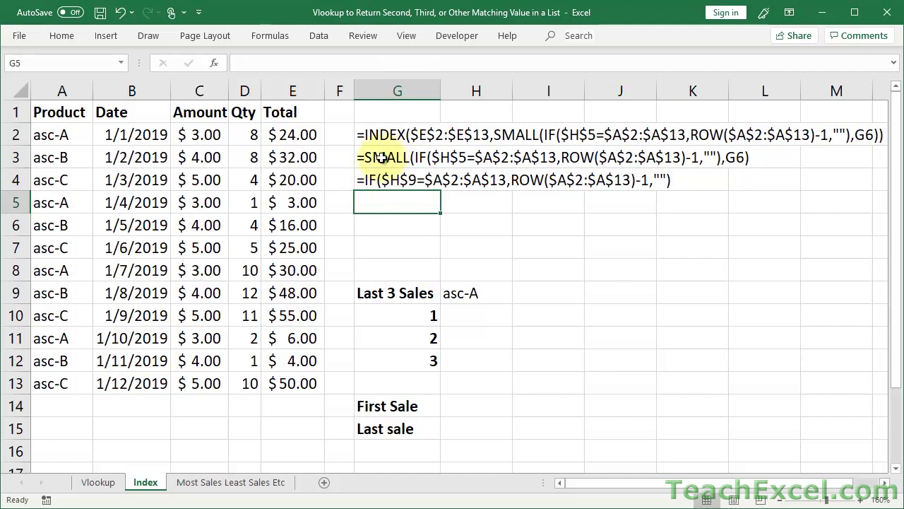
# Check which rows of the Product column hold asc-A, going through A2, A5, A8 and A11
pyautogui.click(382, 157)
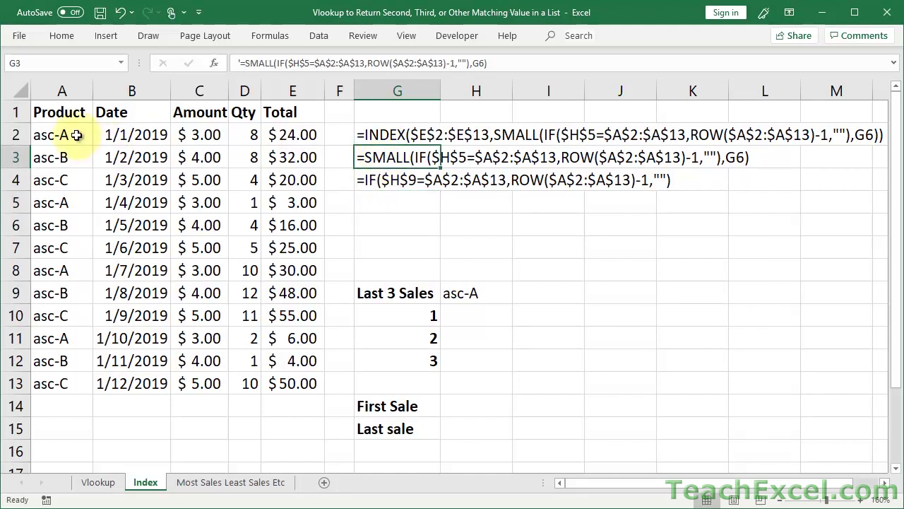
pyautogui.click(71, 133)
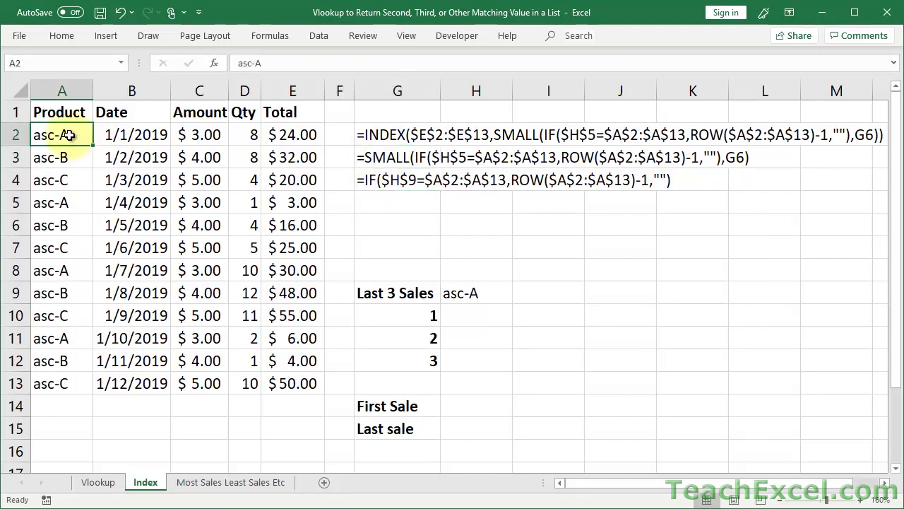
pyautogui.click(43, 202)
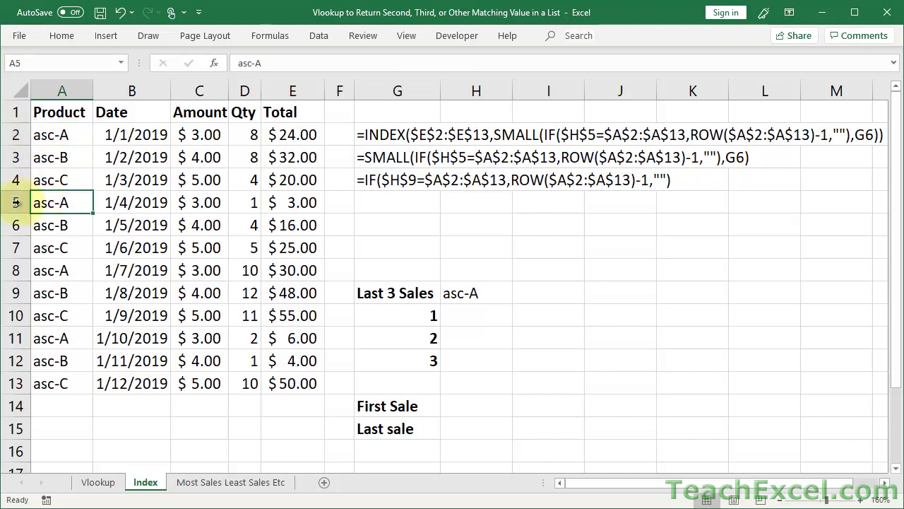
pyautogui.click(49, 271)
pyautogui.keyDown('shift'); pyautogui.click(42, 342); pyautogui.keyUp('shift')
pyautogui.click(43, 341)
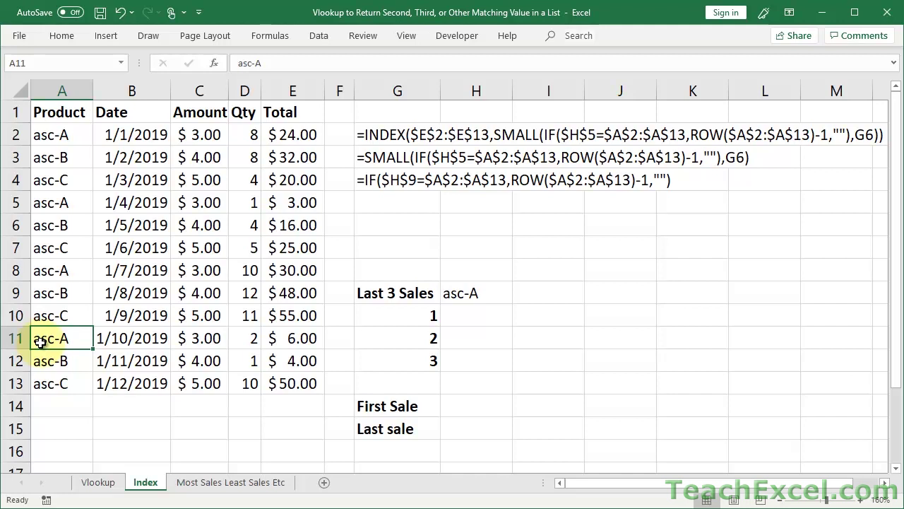
# Remove the leading apostrophe from G3's SMALL formula and repoint its references to $H$9 and G10
pyautogui.doubleClick(378, 156)
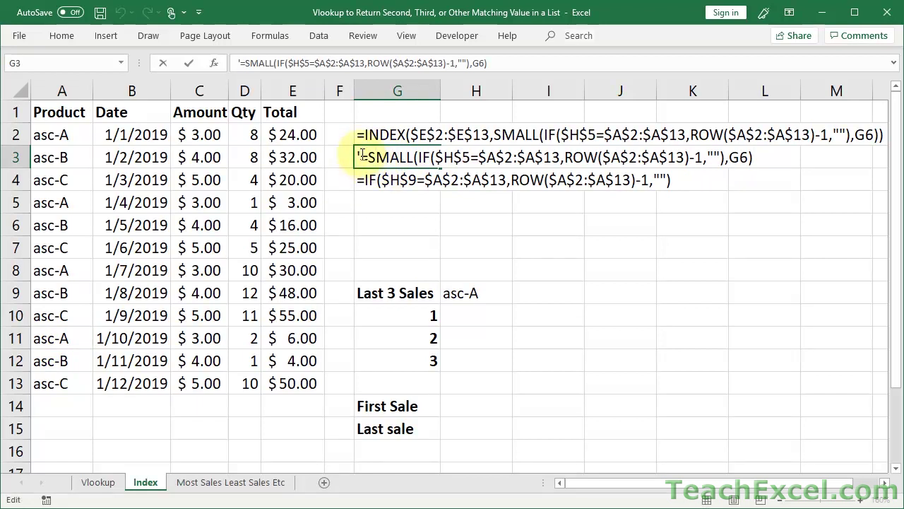
pyautogui.press('BackSpace')
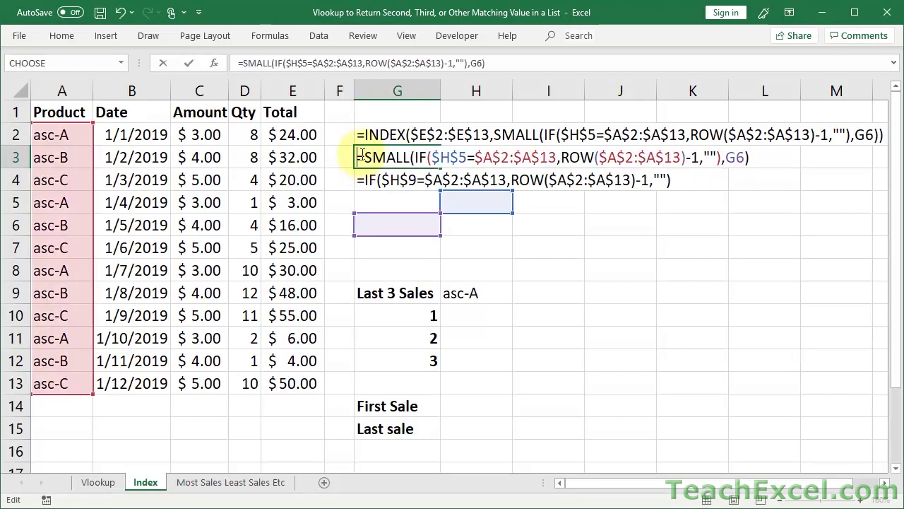
pyautogui.moveTo(498, 215); pyautogui.dragTo(489, 291)
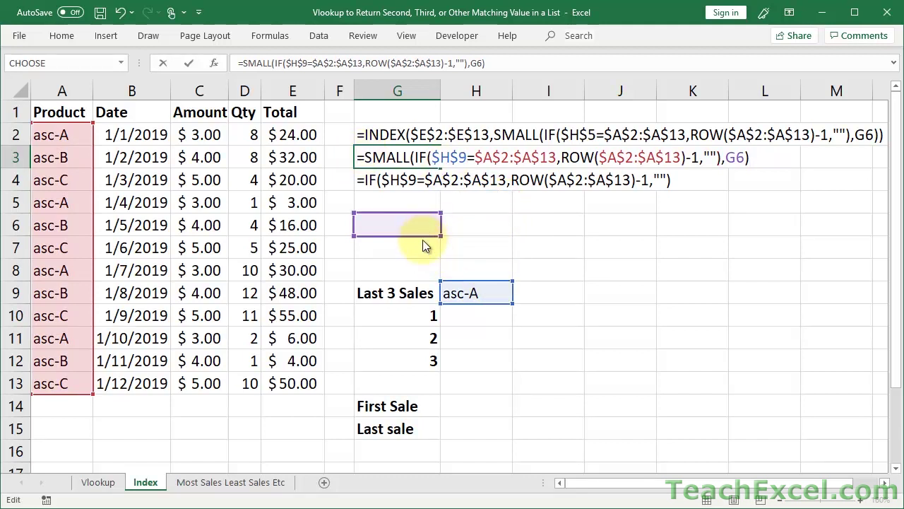
pyautogui.moveTo(423, 240); pyautogui.dragTo(416, 314)
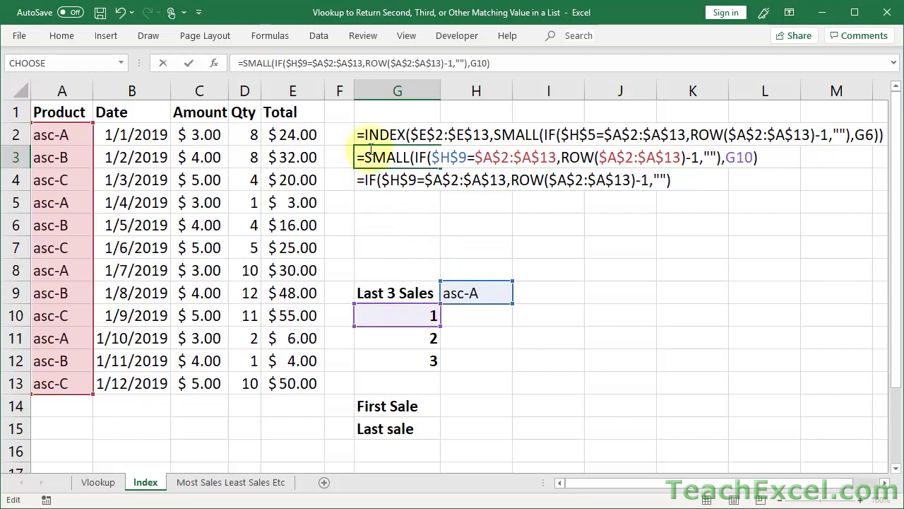
# Examine the SMALL function's description and the IF expression serving as its array argument in G3
pyautogui.moveTo(414, 156); pyautogui.dragTo(722, 149)
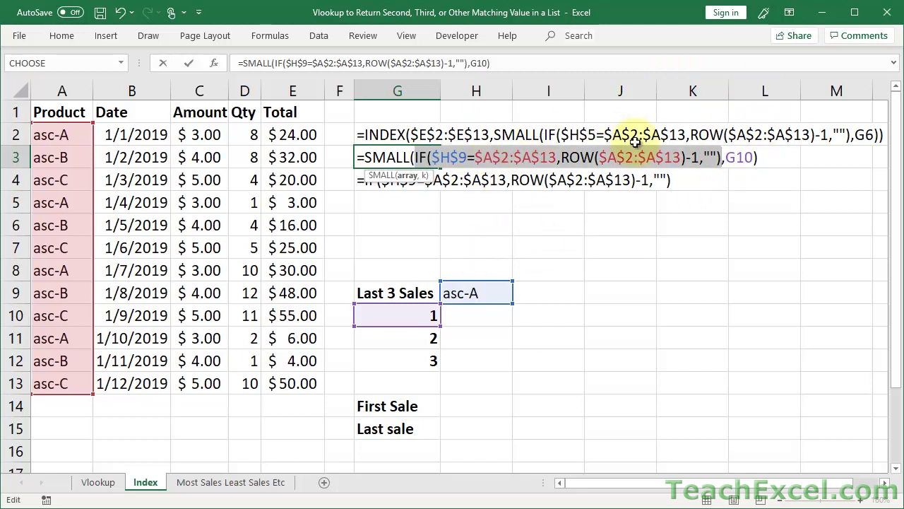
pyautogui.click(410, 157)
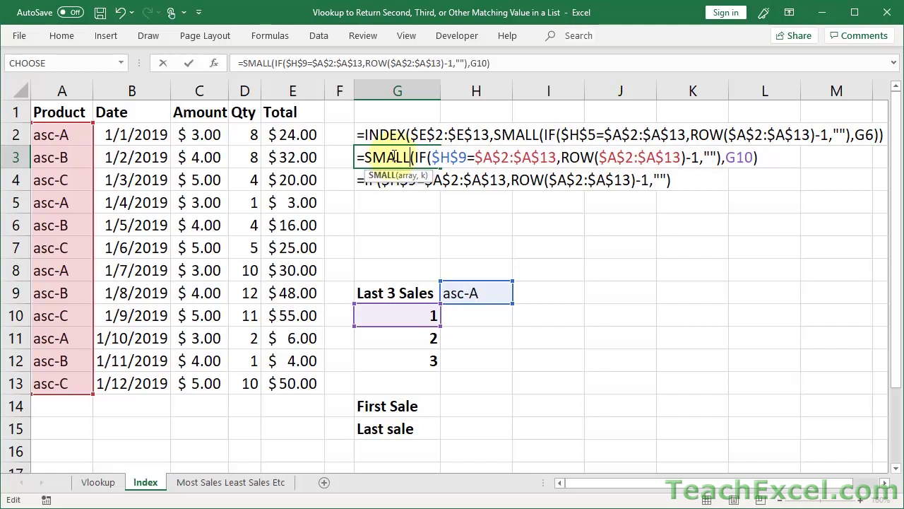
pyautogui.press('BackSpace')
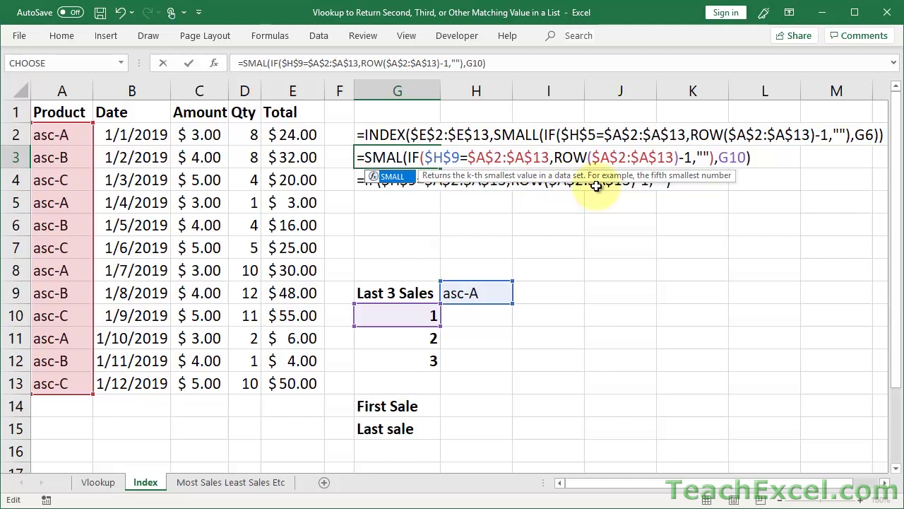
pyautogui.write('L')
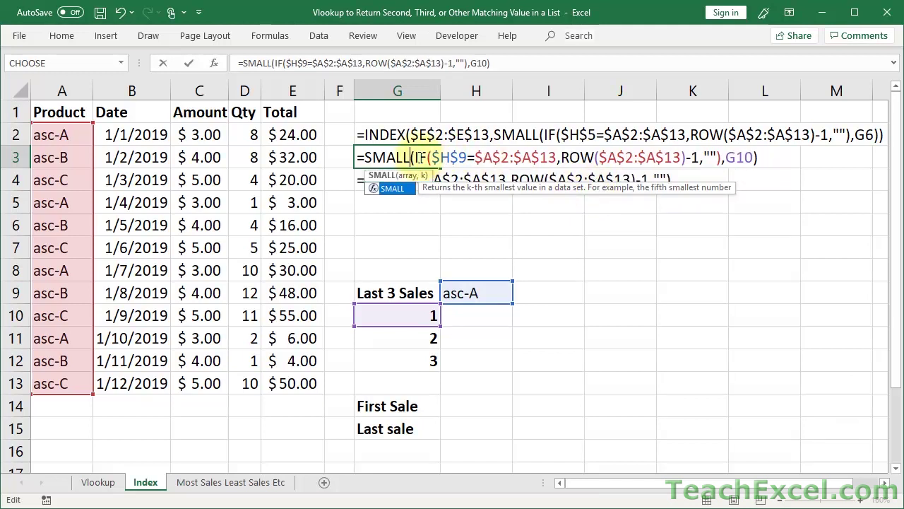
pyautogui.moveTo(414, 157); pyautogui.dragTo(721, 159)
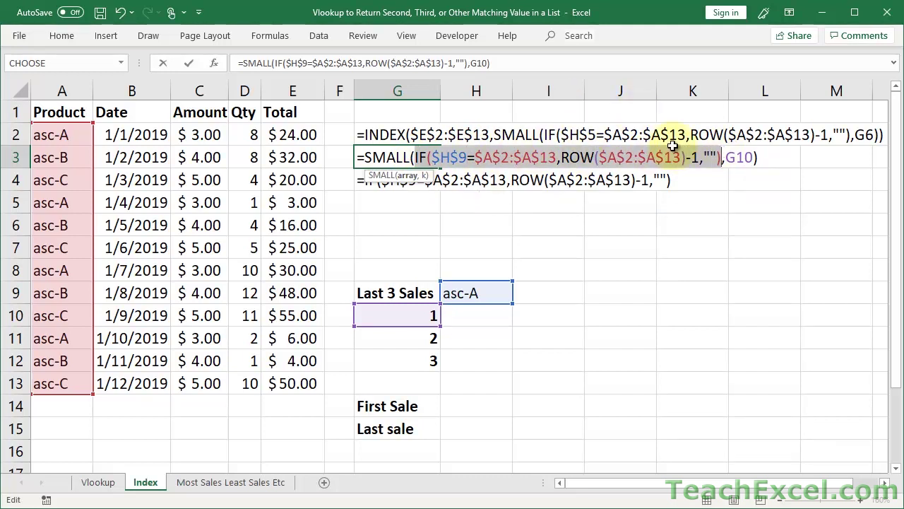
# Set the k argument of G3's SMALL formula to 1
pyautogui.click(753, 158)
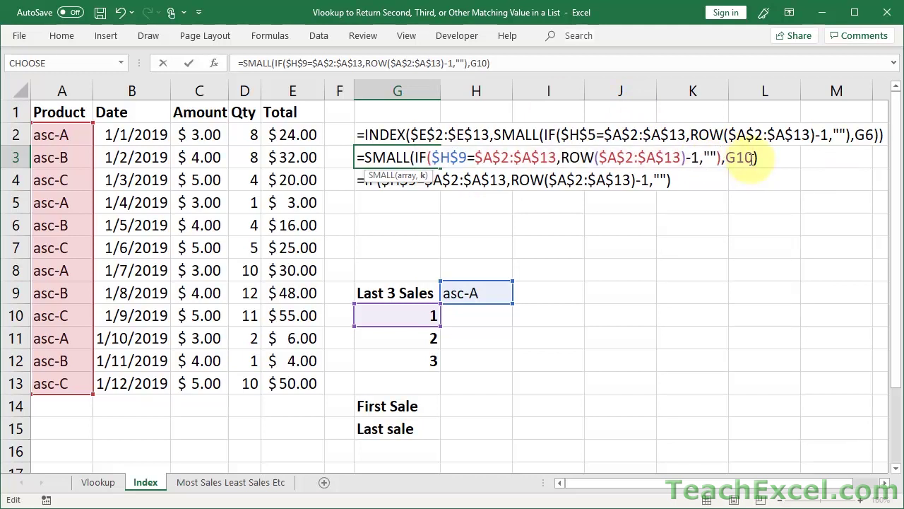
pyautogui.press('BackSpace')
pyautogui.press('BackSpace')
pyautogui.press('BackSpace')
pyautogui.write('1')
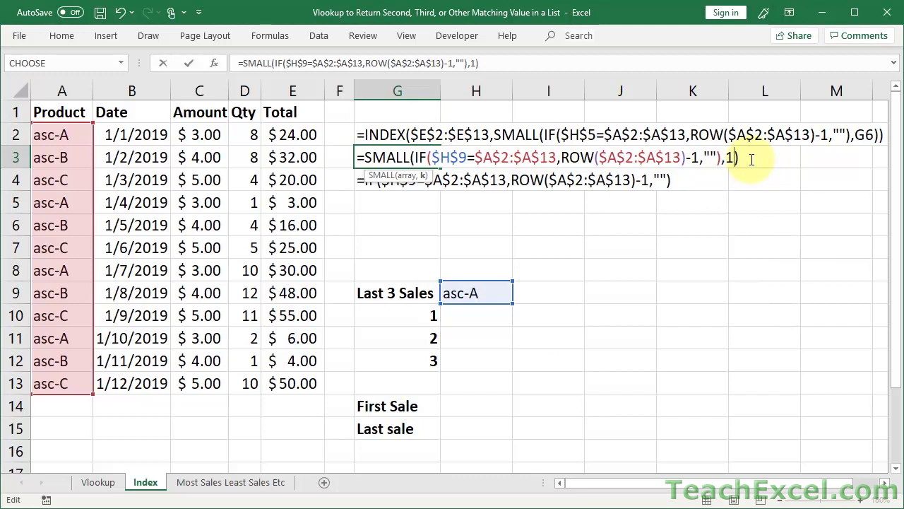
# Try 2 and 3 as the k argument of G3's SMALL formula and examine the IF function's "" argument
pyautogui.press('BackSpace')
pyautogui.write('2')
pyautogui.press('BackSpace')
pyautogui.write('3')
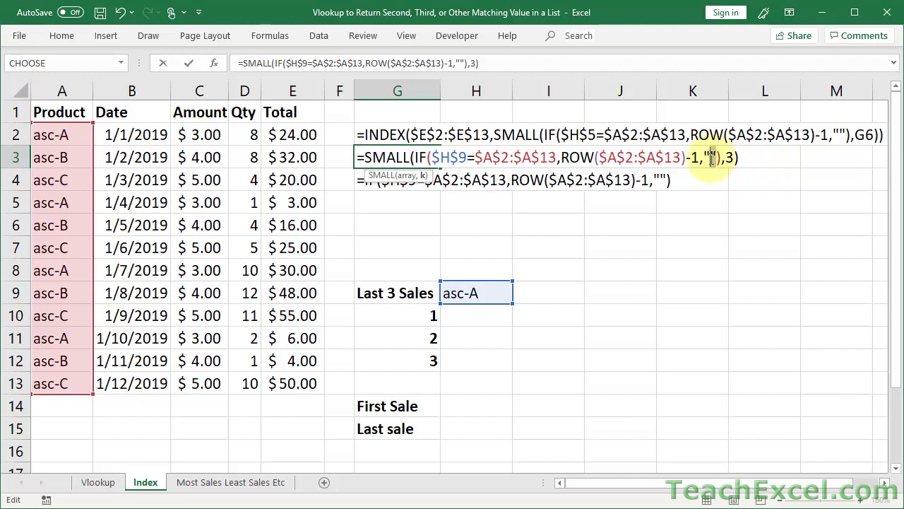
pyautogui.moveTo(705, 157); pyautogui.dragTo(714, 156)
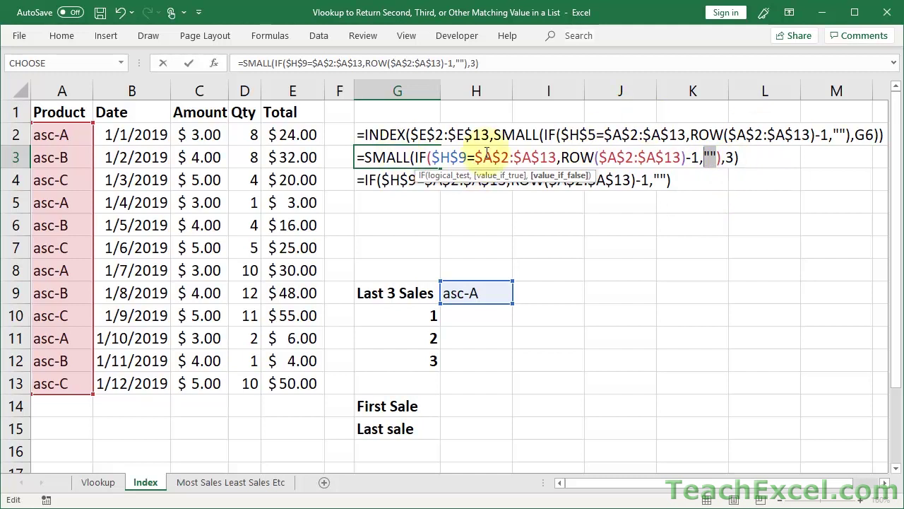
pyautogui.click(735, 157)
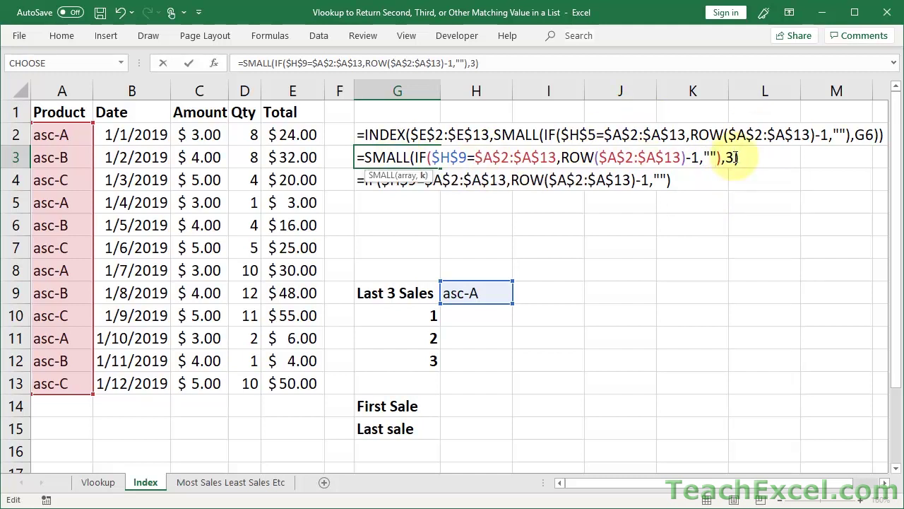
# Point the k argument of G3's SMALL formula to G10 and store the formula as text with a leading apostrophe
pyautogui.press('BackSpace')
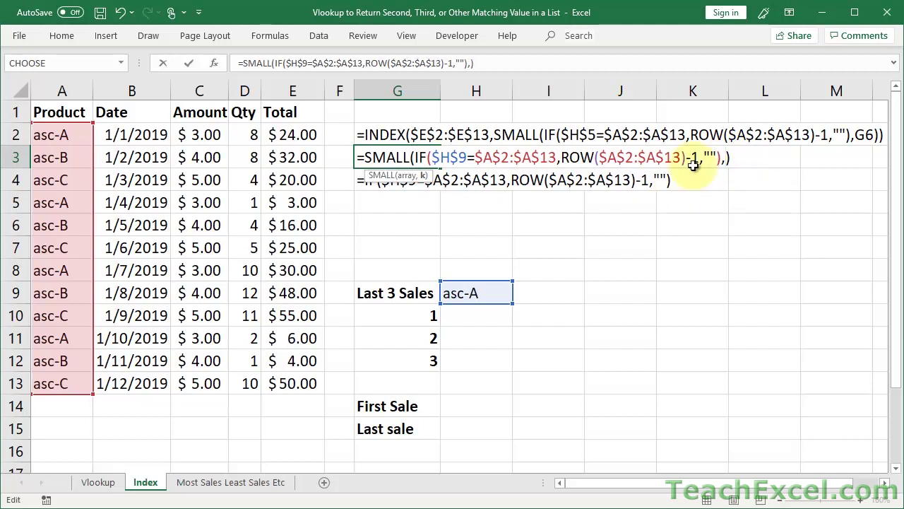
pyautogui.click(381, 313)
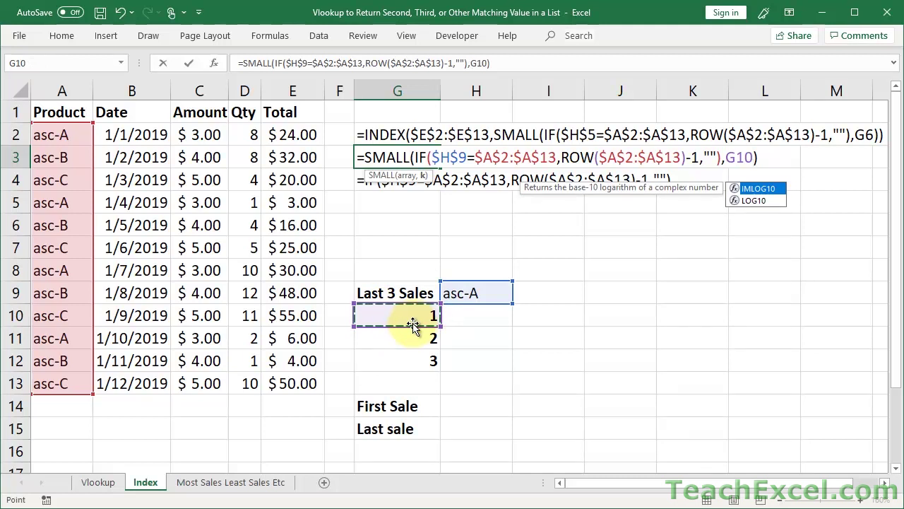
pyautogui.click(358, 159)
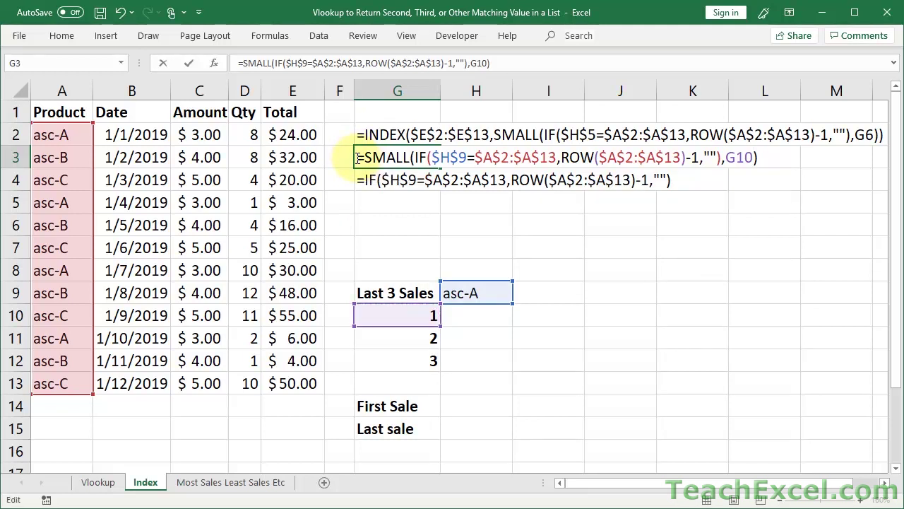
pyautogui.write("'")
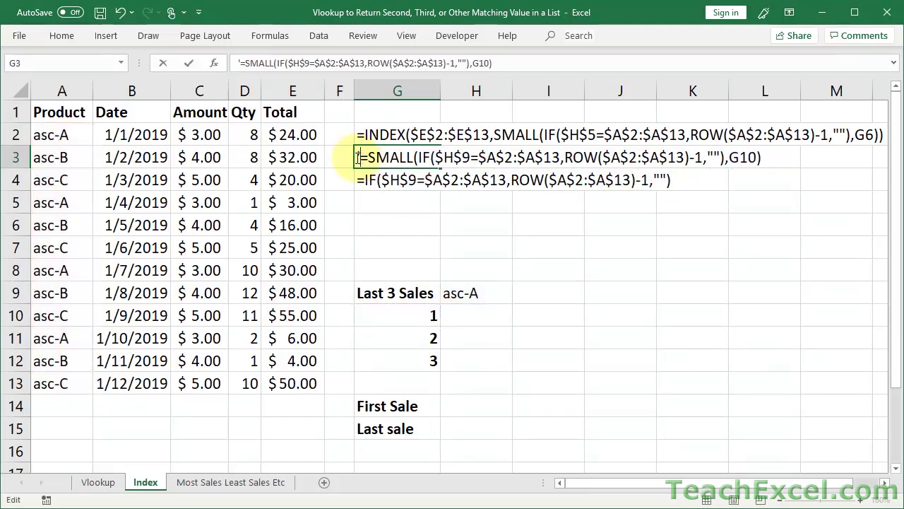
pyautogui.press('Return')
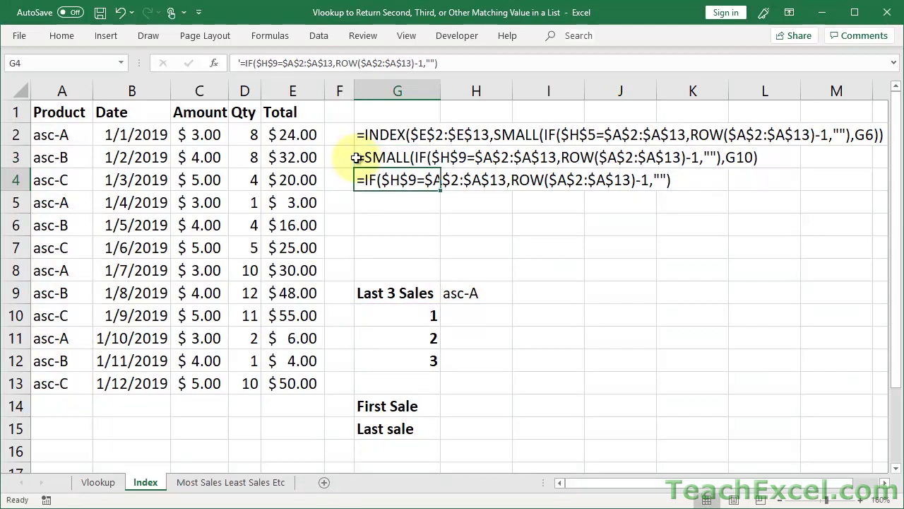
# Remove the leading apostrophe from G2's INDEX formula and repoint its references to $H$9 and G10
pyautogui.doubleClick(379, 136)
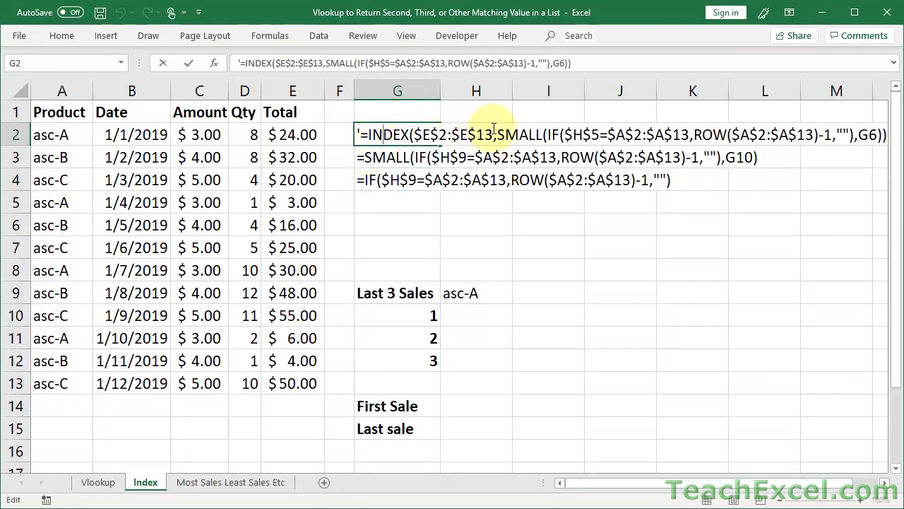
pyautogui.moveTo(496, 134); pyautogui.dragTo(884, 134)
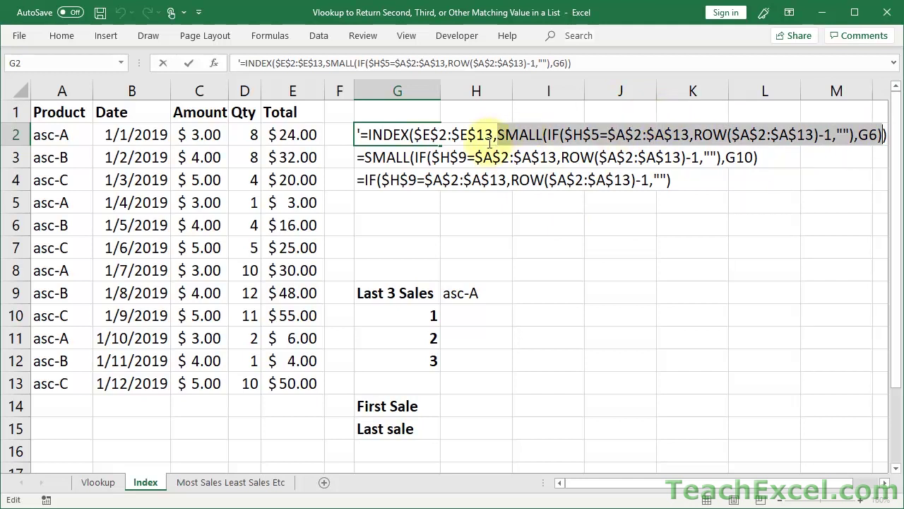
pyautogui.click(358, 133)
pyautogui.press('BackSpace')
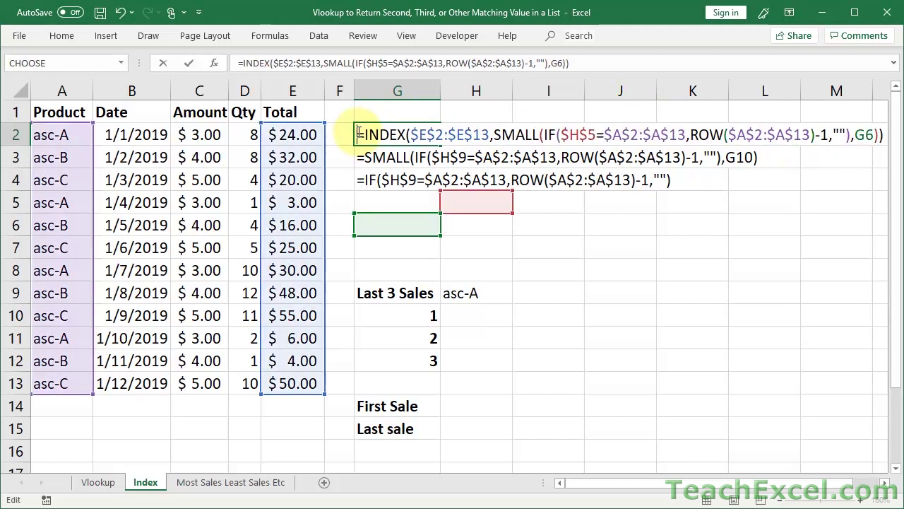
pyautogui.moveTo(480, 212); pyautogui.dragTo(479, 302)
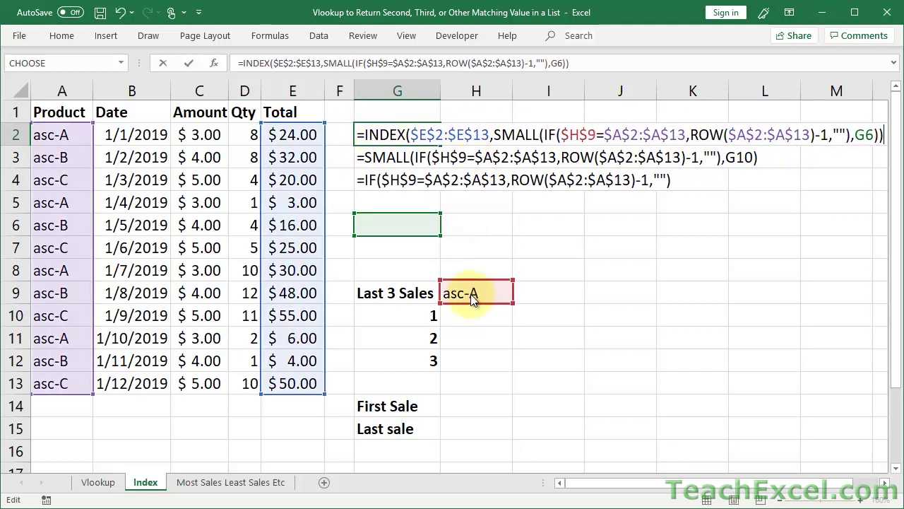
pyautogui.moveTo(415, 239); pyautogui.dragTo(397, 325)
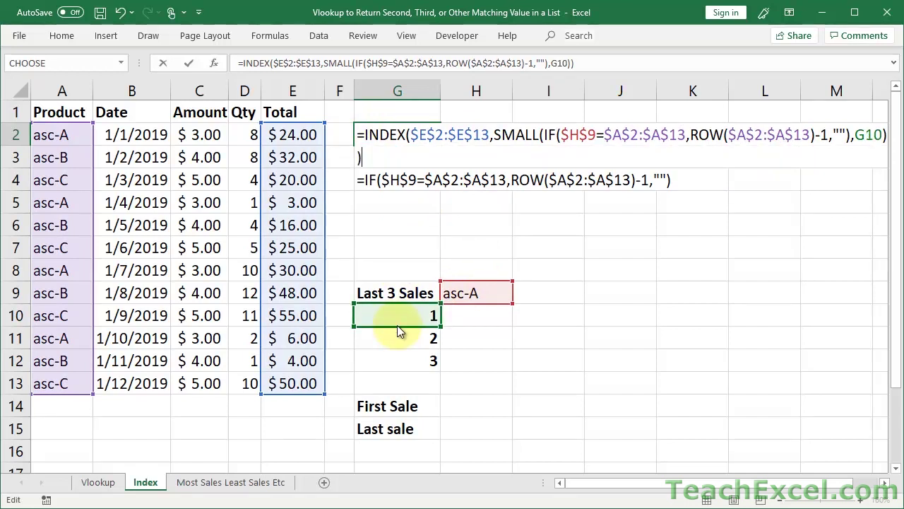
# Examine the $E$2:$E$13 argument, enter G2's INDEX formula as an array formula and compare its result with E2
pyautogui.moveTo(411, 134); pyautogui.dragTo(490, 135)
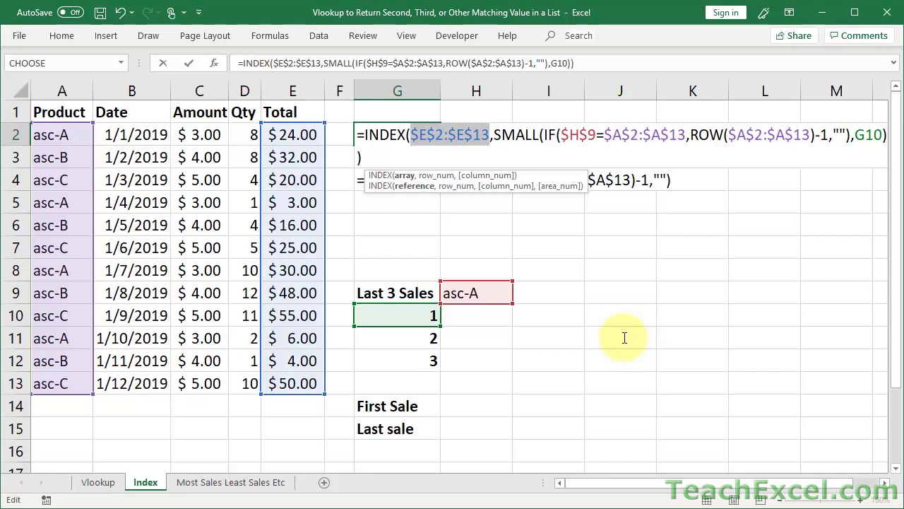
pyautogui.hotkey('ctrl', 'shift', 'Return')
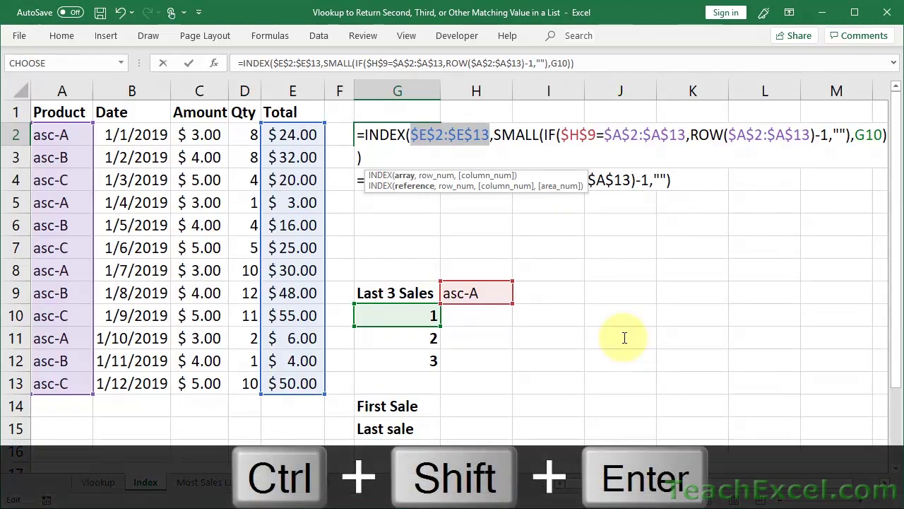
pyautogui.hotkey('ctrl', 'shift', 'Return')
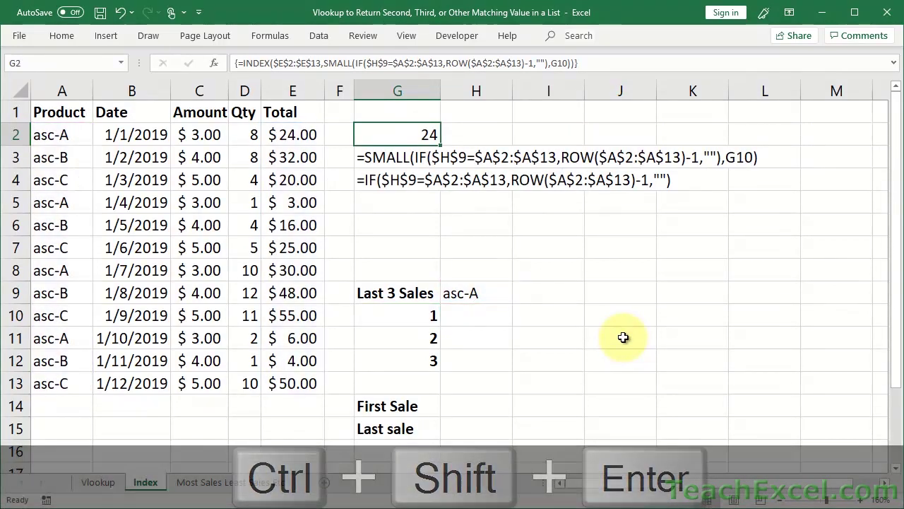
pyautogui.click(305, 136)
# Copy the full INDEX formula from G2 and store G2 as text with a leading apostrophe
pyautogui.doubleClick(413, 135)
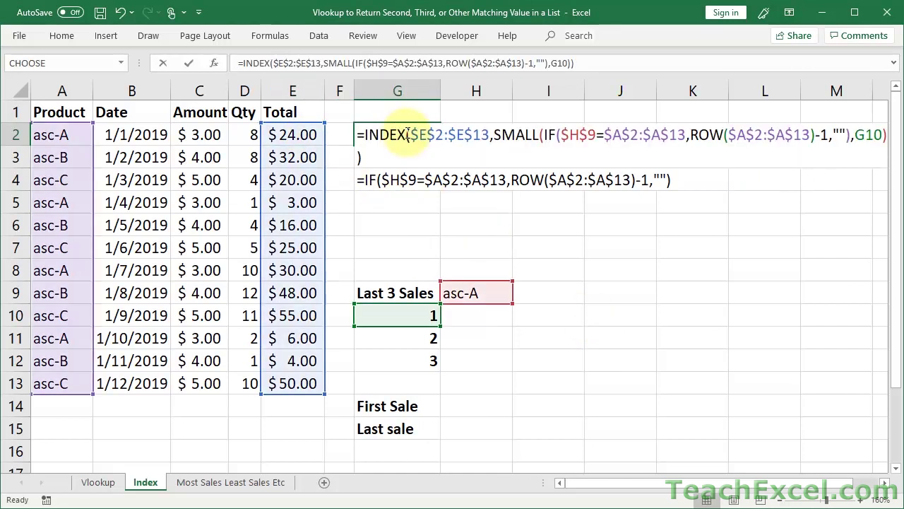
pyautogui.moveTo(362, 154); pyautogui.dragTo(348, 131)
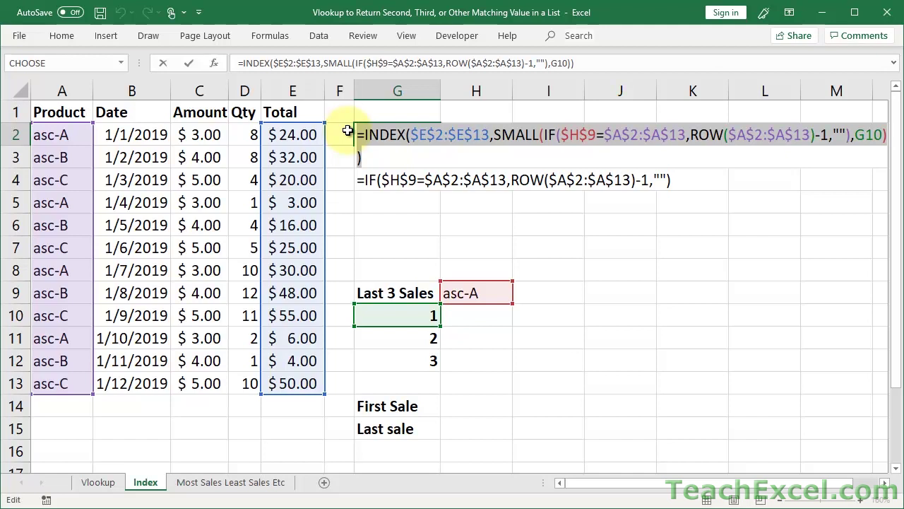
pyautogui.click(359, 134)
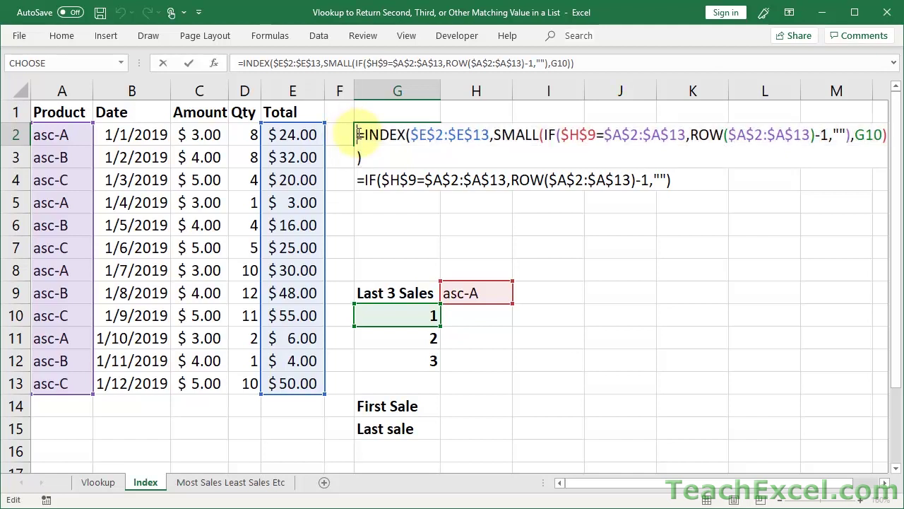
pyautogui.write("'")
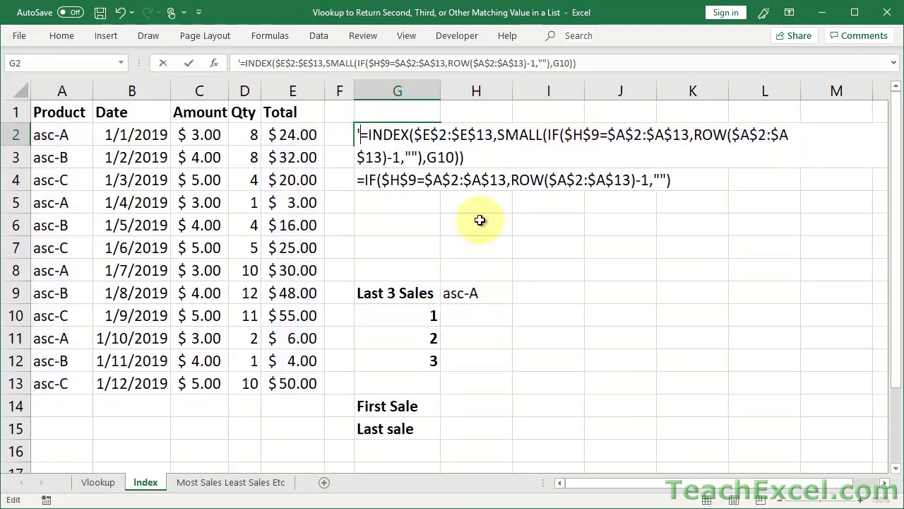
pyautogui.press('Return')
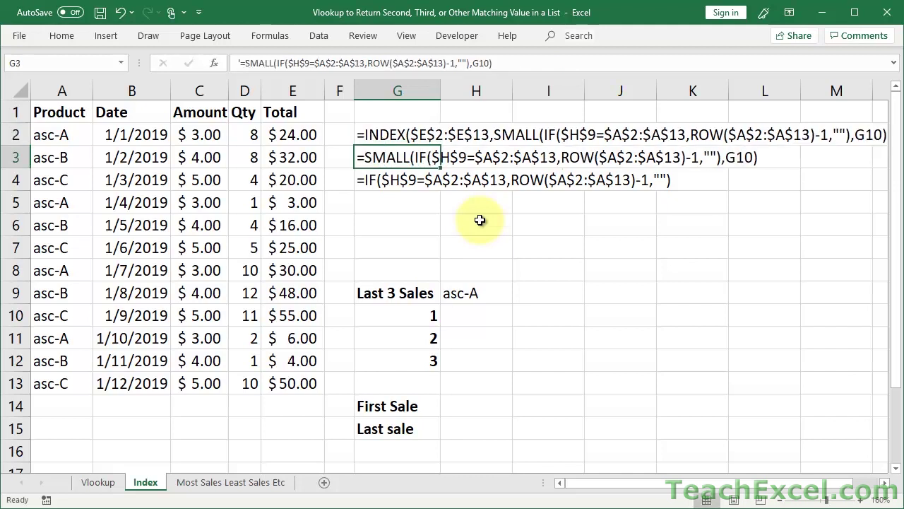
# Paste the copied INDEX formula into H10 and enter it as an array formula
pyautogui.click(469, 314)
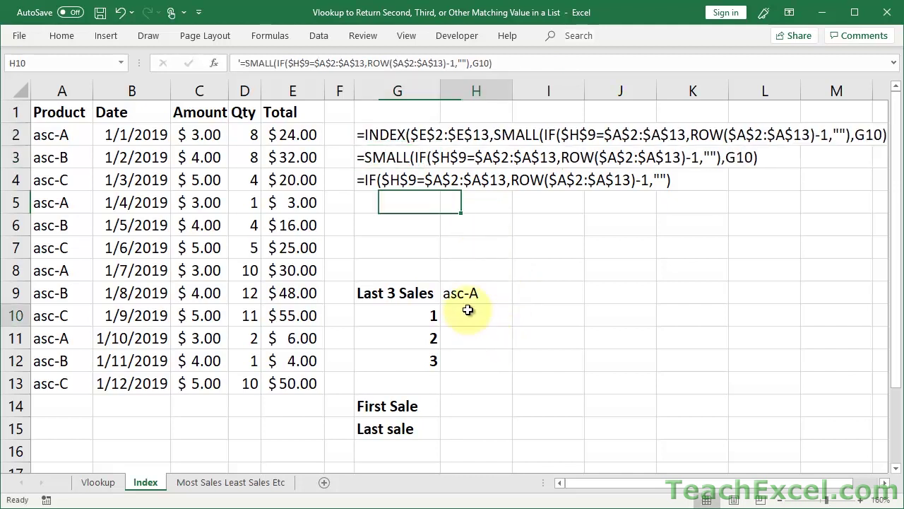
pyautogui.hotkey('ctrl', 'v')
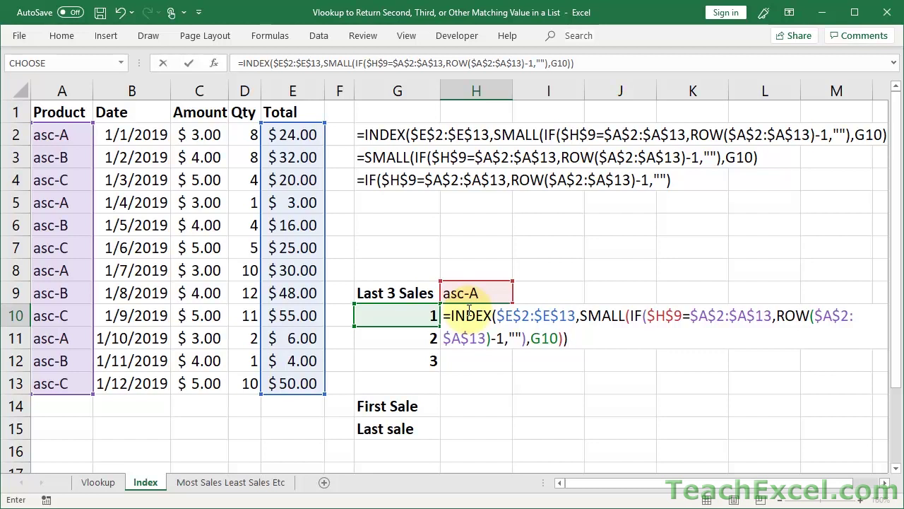
pyautogui.hotkey('ctrl', 'shift', 'Return')
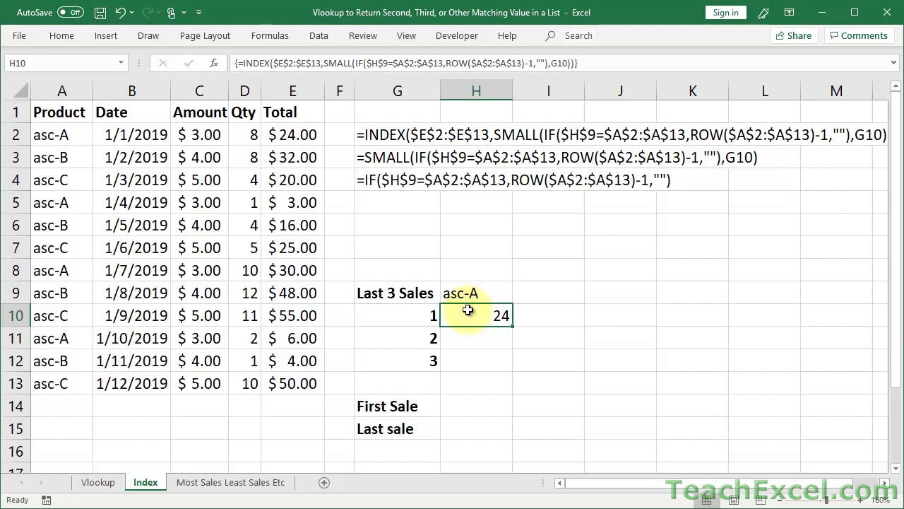
# Try confirming H10's formula as an ordinary formula, and restore it as an array formula
pyautogui.doubleClick(468, 311)
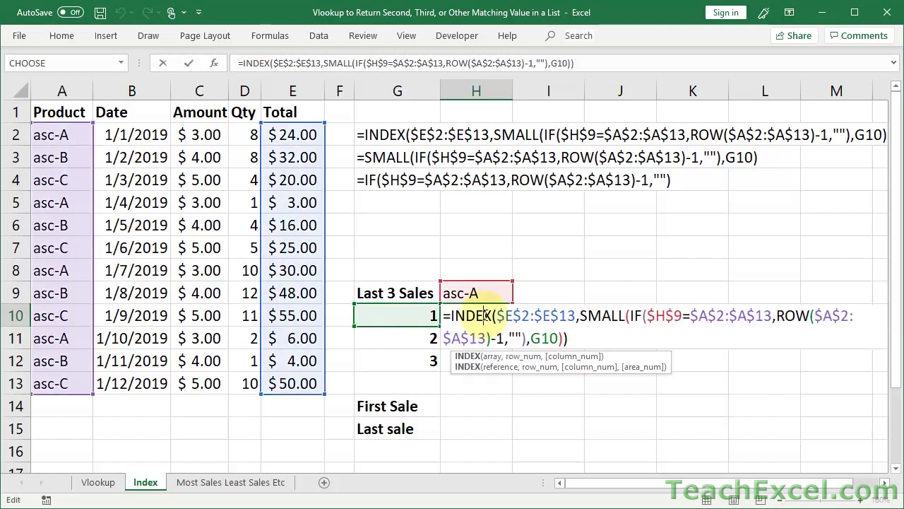
pyautogui.press('Return')
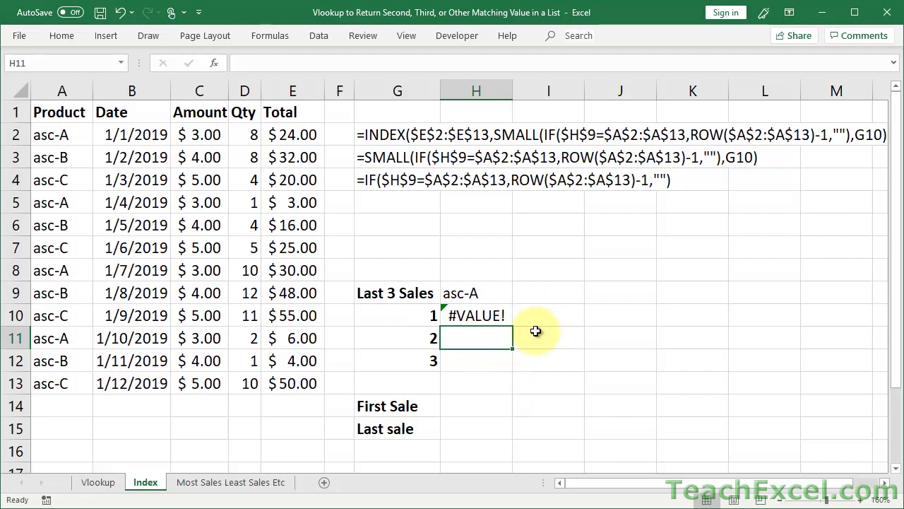
pyautogui.click(478, 314)
pyautogui.doubleClick(481, 315)
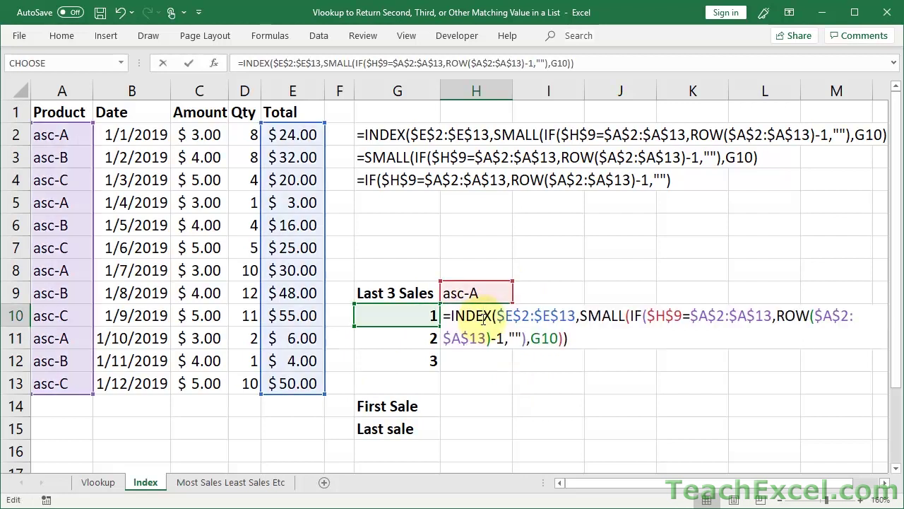
pyautogui.hotkey('ctrl', 'shift', 'Return')
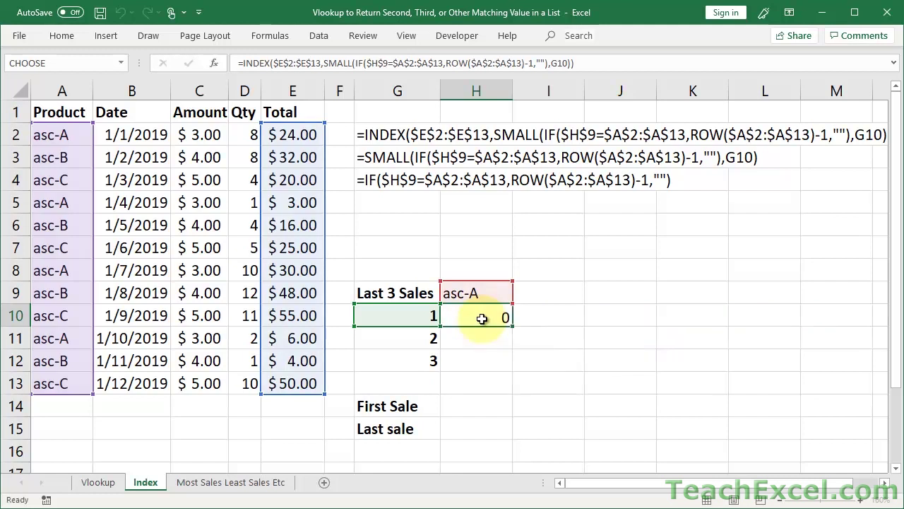
# Fill H10's array formula down through H12 and compare the results with the asc-A totals in E2, E5 and E8
pyautogui.moveTo(514, 327); pyautogui.dragTo(518, 373)
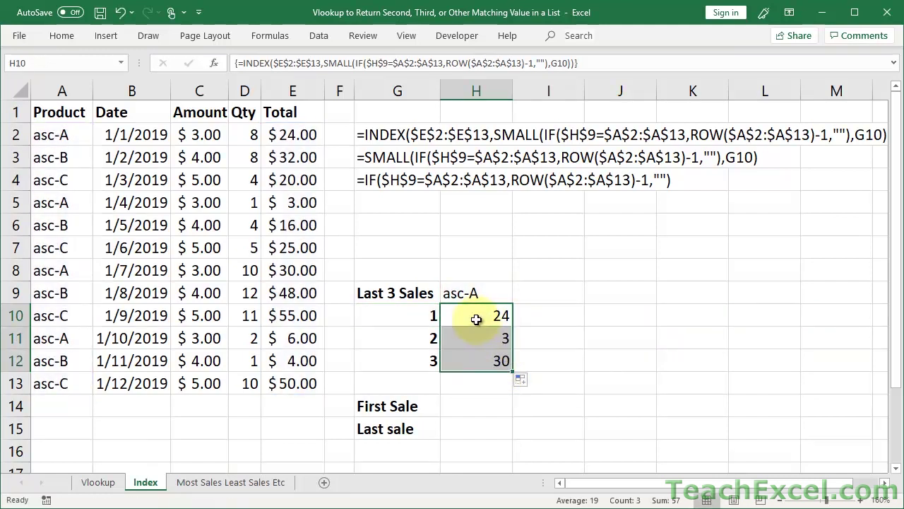
pyautogui.click(297, 135)
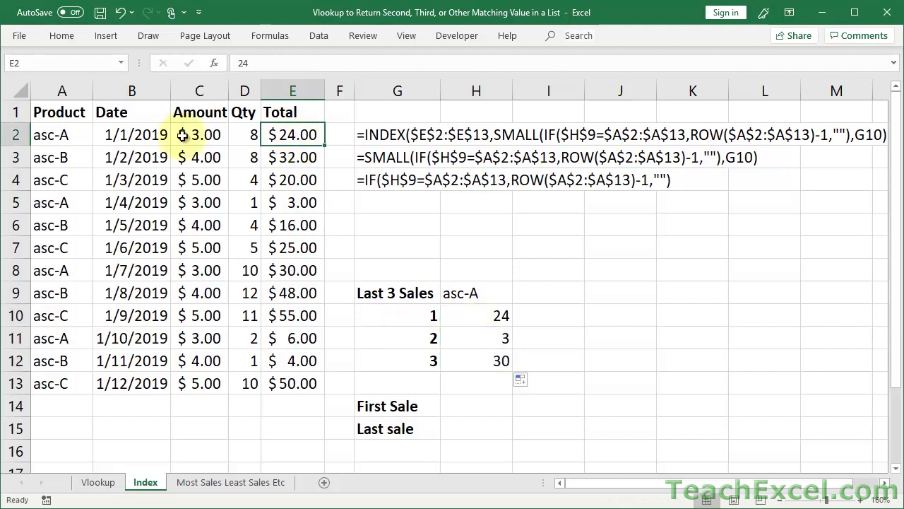
pyautogui.click(288, 207)
pyautogui.click(290, 270)
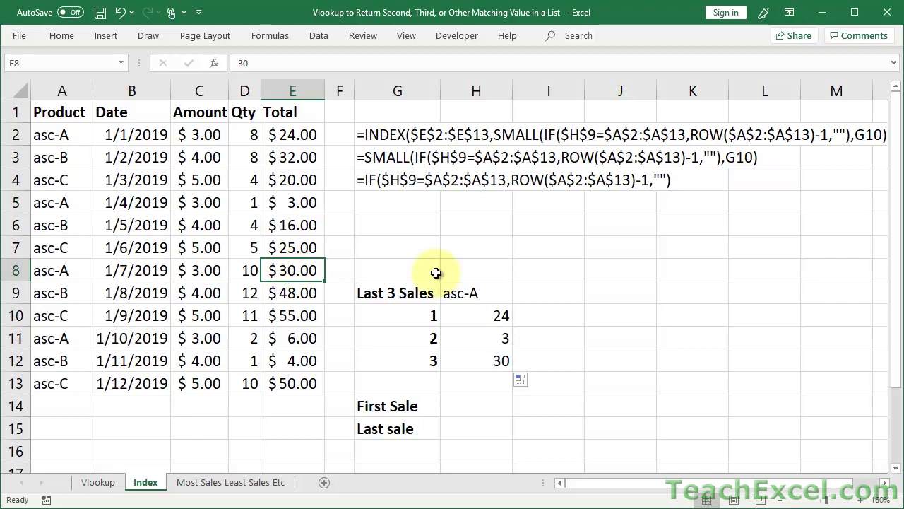
# Try committing H10's INDEX formula as an ordinary formula, examine its IF condition, and re-enter it as an array formula
pyautogui.doubleClick(509, 315)
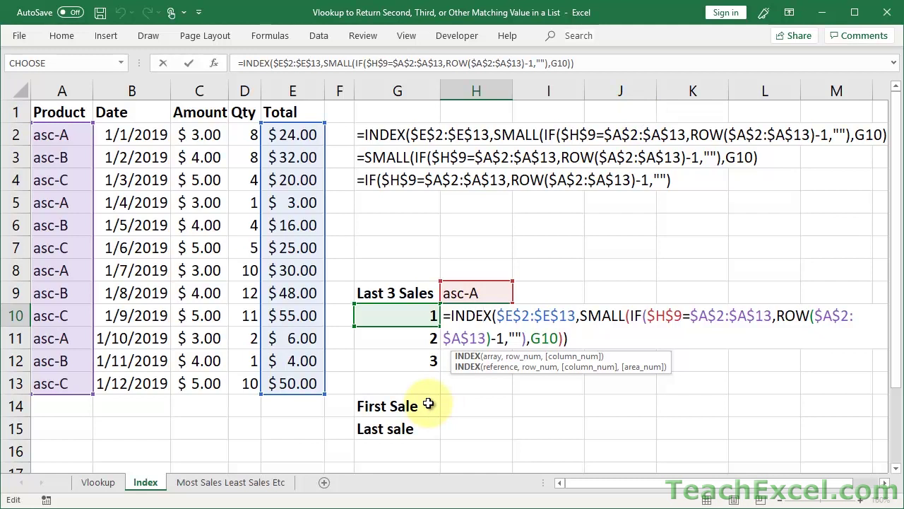
pyautogui.press('Return')
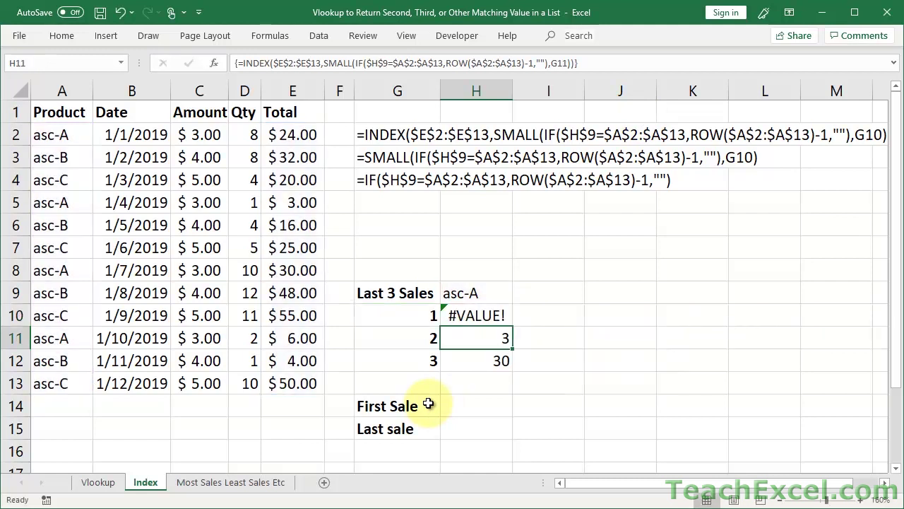
pyautogui.doubleClick(465, 316)
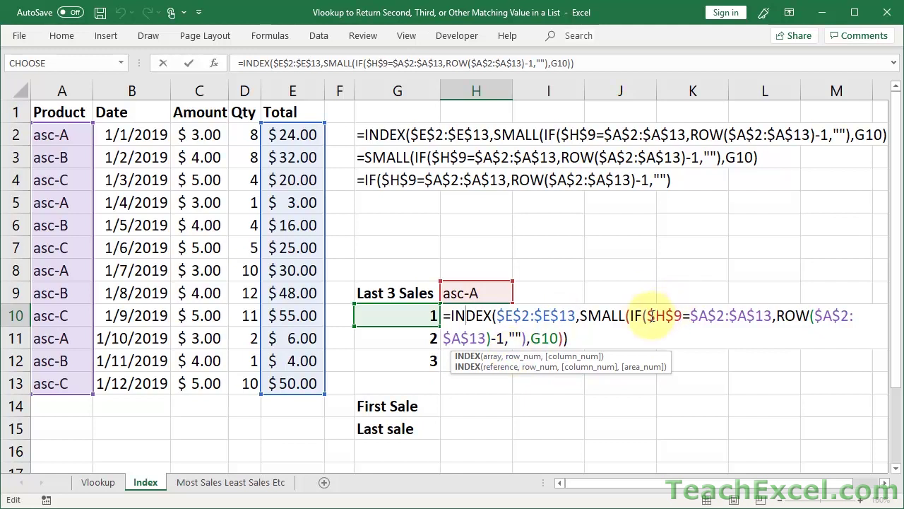
pyautogui.moveTo(652, 323); pyautogui.dragTo(790, 317)
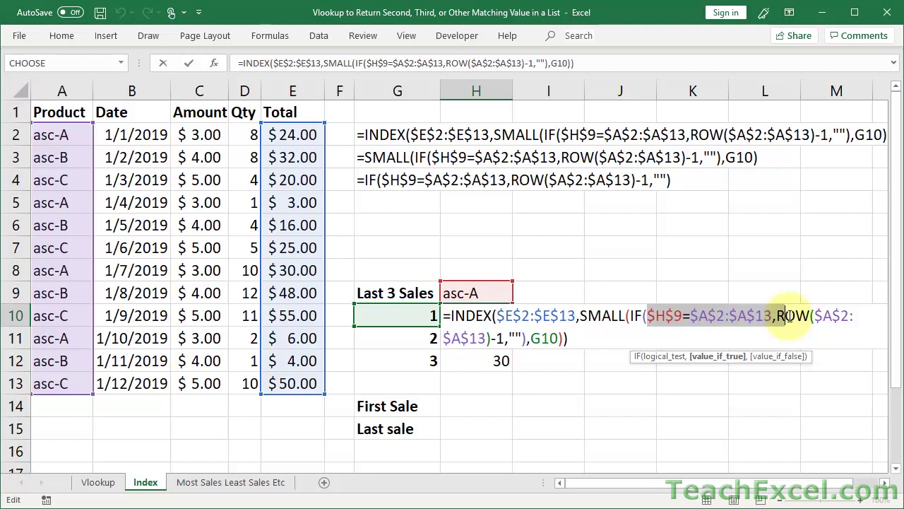
pyautogui.hotkey('ctrl', 'shift', 'Return')
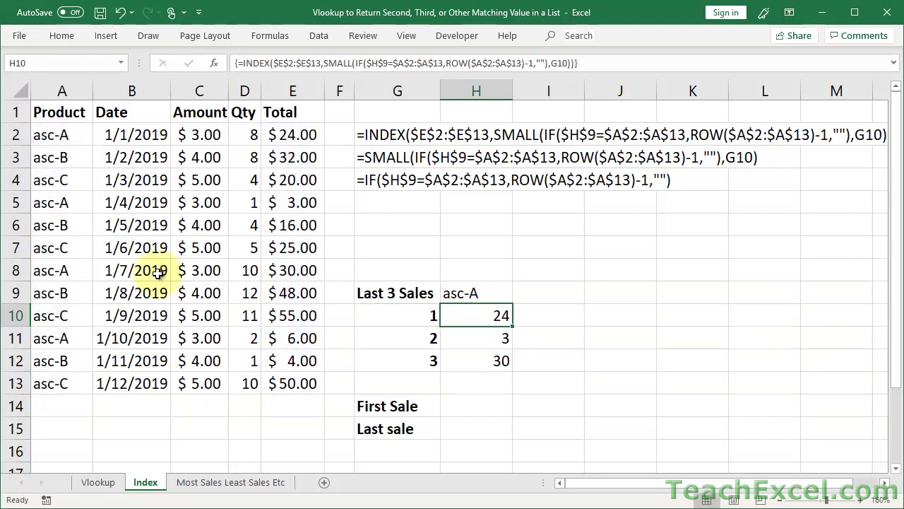
# Examine the hidden helper column between A and C and the VLOOKUP formula in I3 on the Vlookup sheet
pyautogui.hotkey('ctrl', 'pageup')
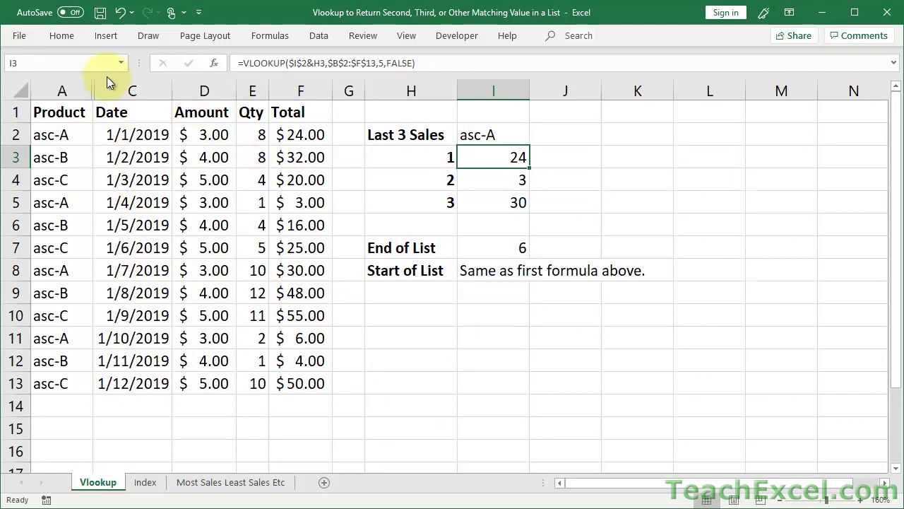
pyautogui.moveTo(122, 85); pyautogui.dragTo(64, 88)
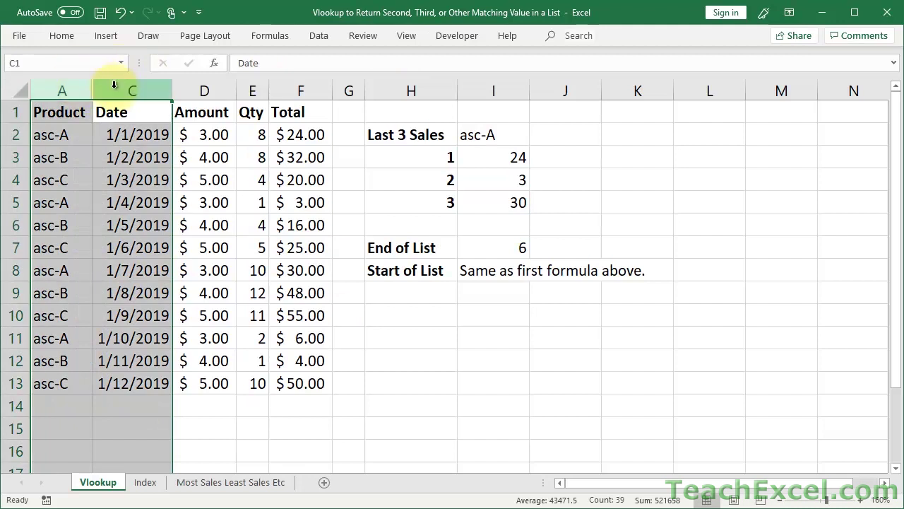
pyautogui.doubleClick(523, 155)
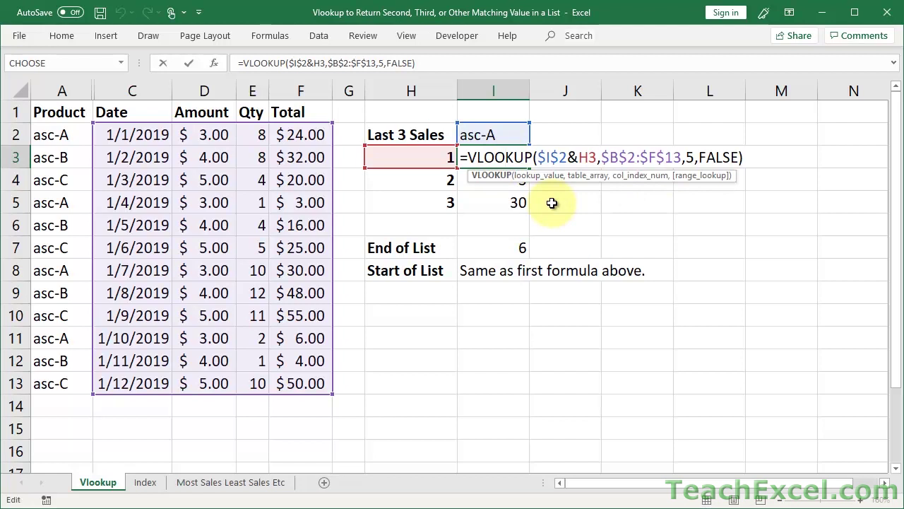
pyautogui.press('Return')
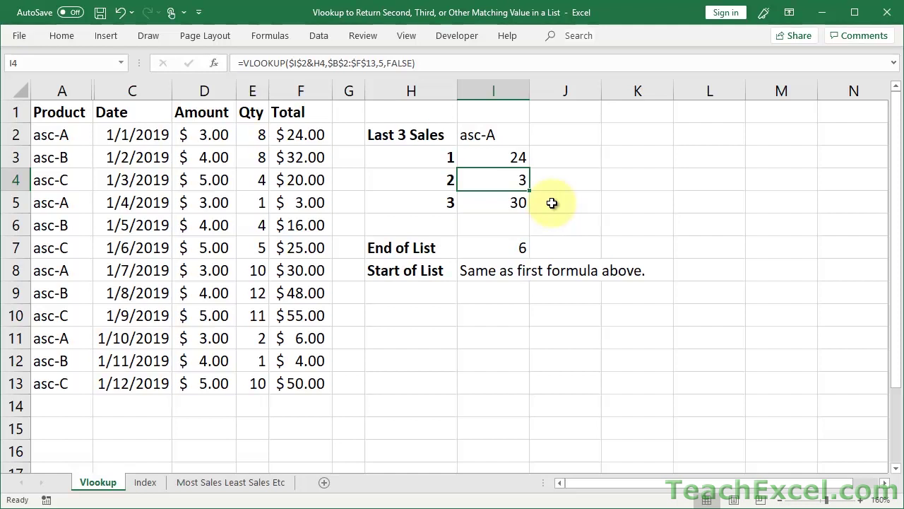
pyautogui.hotkey('ctrl', 'pagedown')
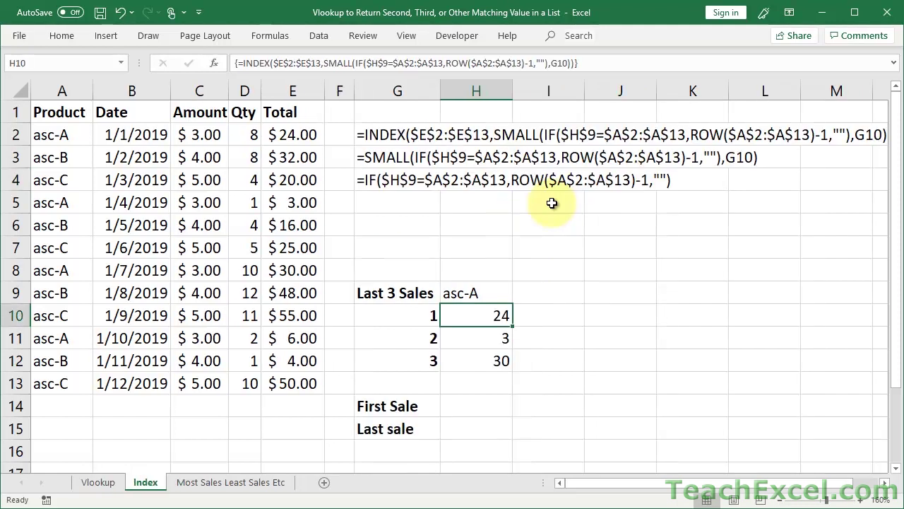
# Replace the First Sale and Last sale labels in G14:G15 with End of List and Start of List copied from the Vlookup sheet
pyautogui.click(383, 404)
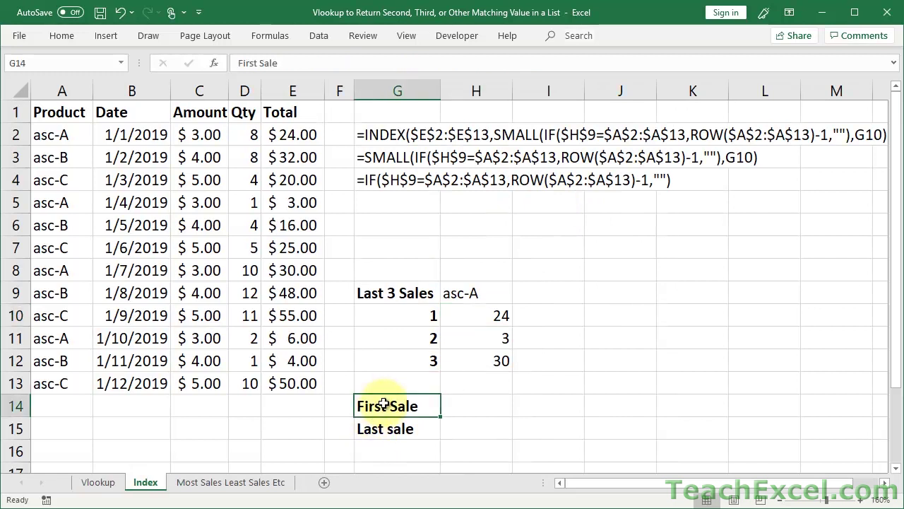
pyautogui.hotkey('ctrl', 'pageup')
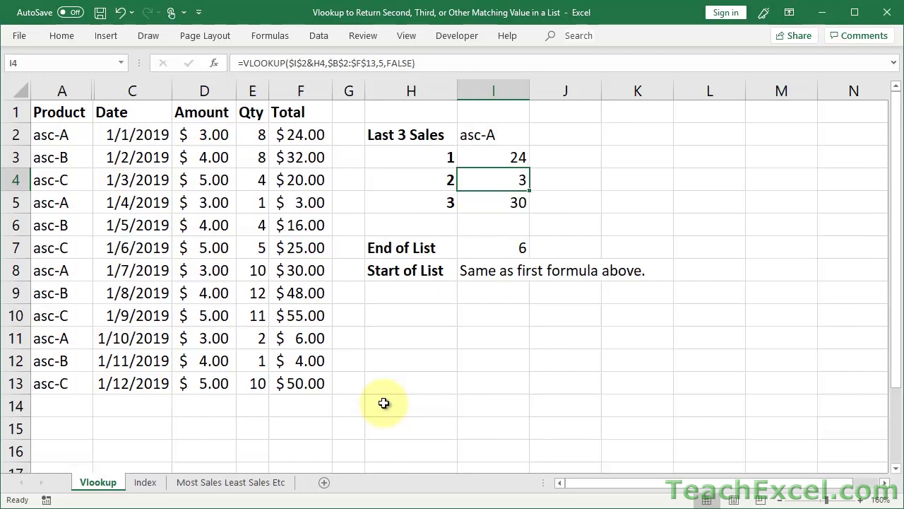
pyautogui.click(414, 249)
pyautogui.moveTo(414, 248); pyautogui.dragTo(409, 267)
pyautogui.hotkey('ctrl', 'c')
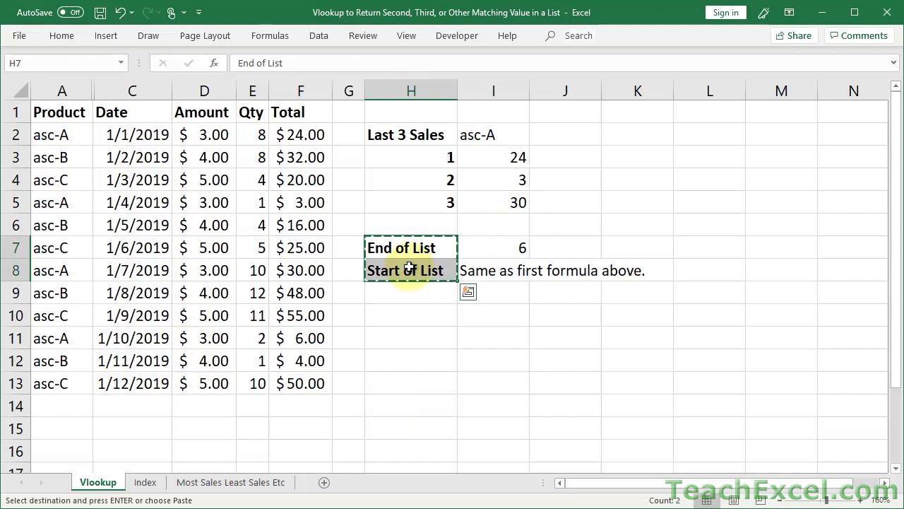
pyautogui.hotkey('ctrl', 'pagedown')
pyautogui.hotkey('ctrl', 'v')
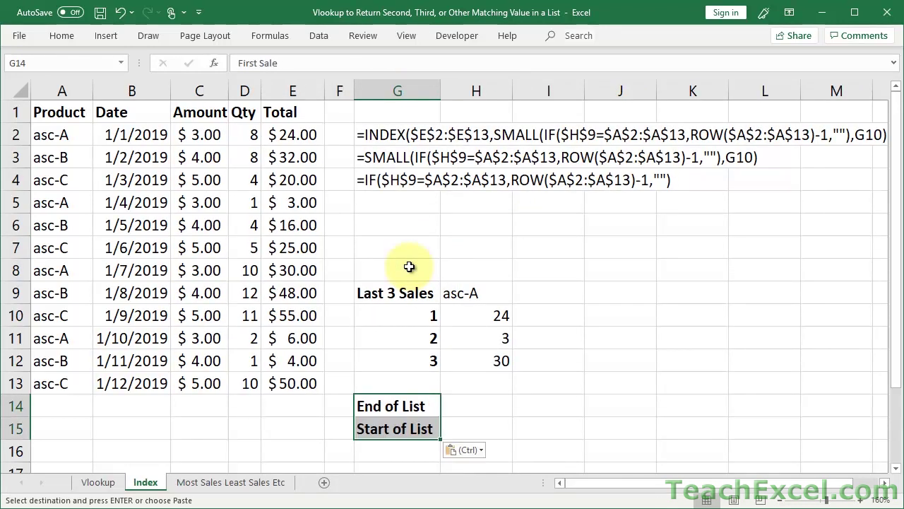
pyautogui.press('Up')
pyautogui.press('Down')
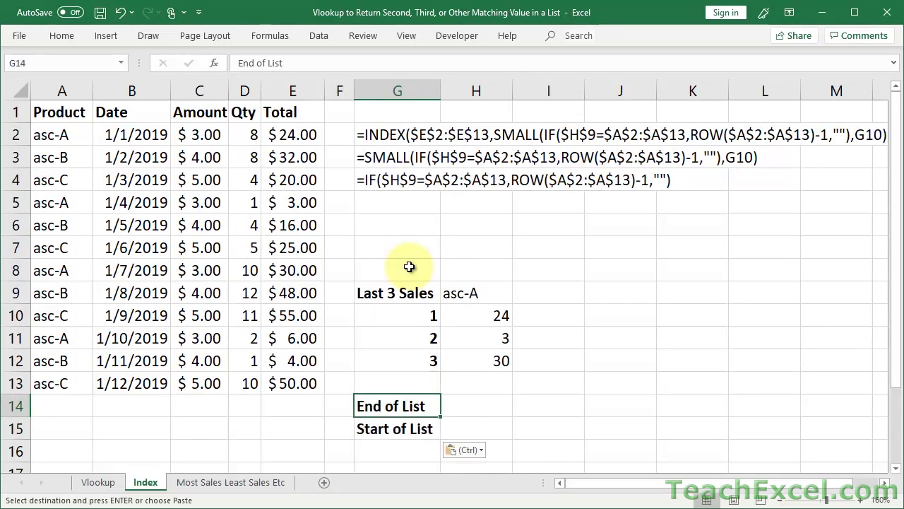
# Copy the note "Same as first formula above." from I8 of the Vlookup sheet into H15 of the Index sheet
pyautogui.press('Right')
pyautogui.press('Down')
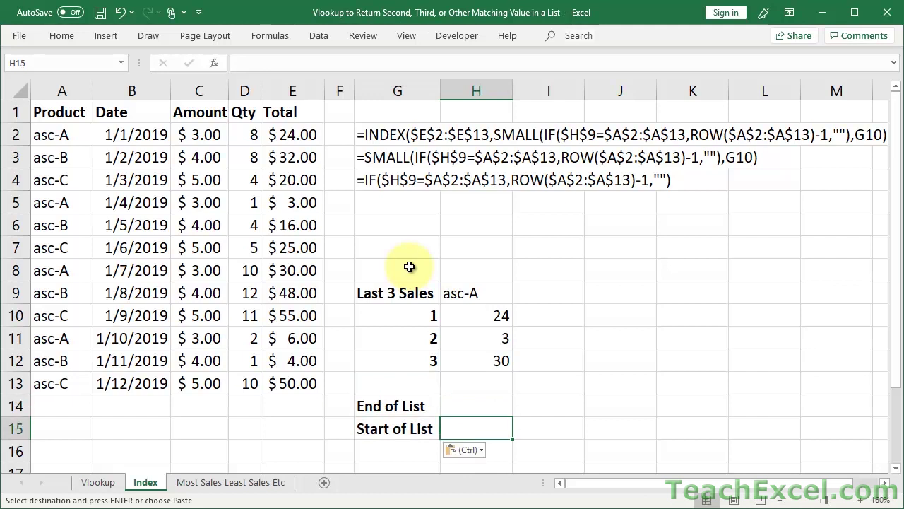
pyautogui.hotkey('ctrl', 'pageup')
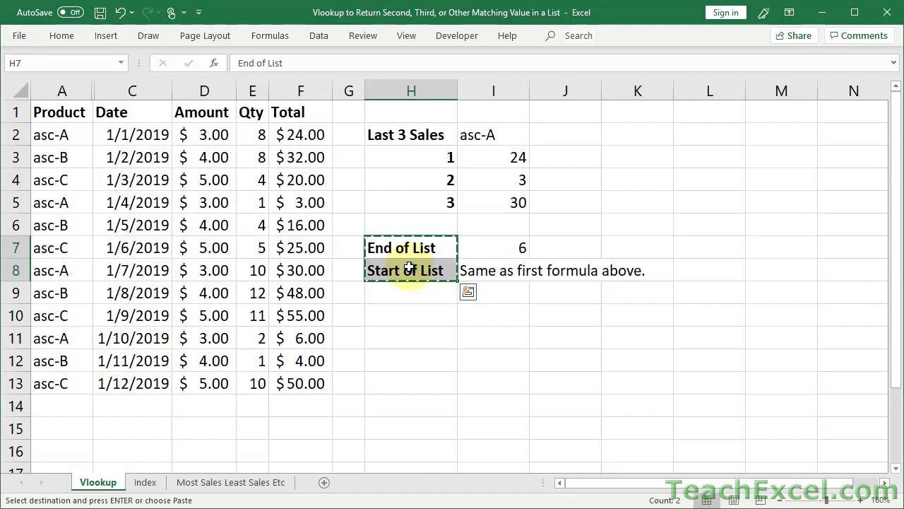
pyautogui.click(502, 277)
pyautogui.hotkey('ctrl', 'c')
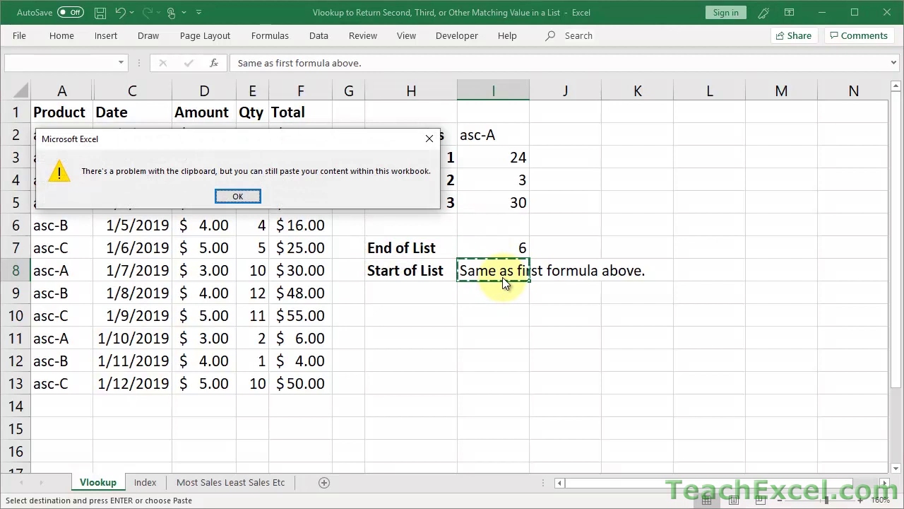
pyautogui.press('Return')
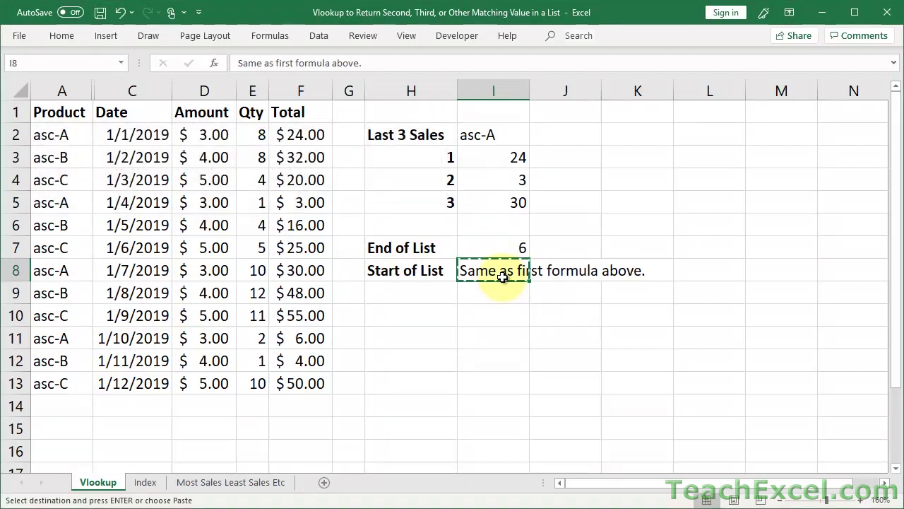
pyautogui.hotkey('ctrl', 'pagedown')
pyautogui.hotkey('ctrl', 'v')
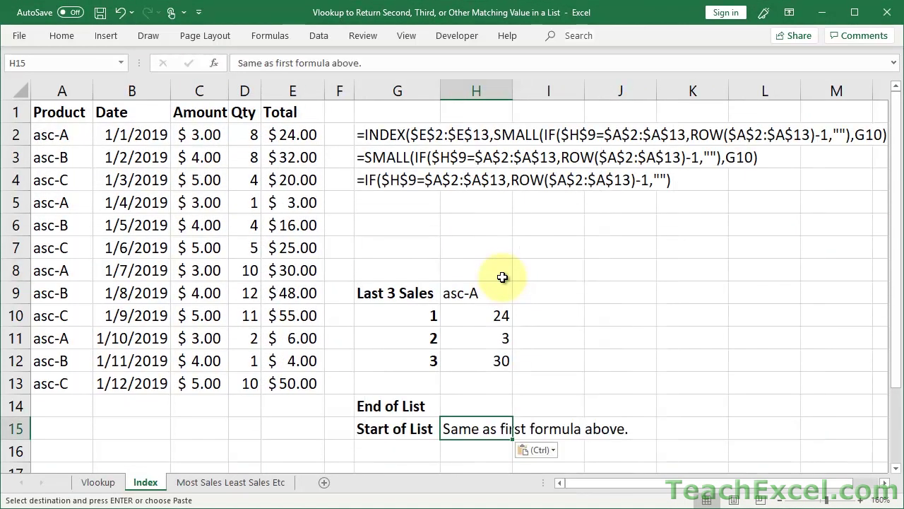
# Review the first-match INDEX formula in H10, keeping it as an array formula, and select H14 for End of List
pyautogui.doubleClick(481, 317)
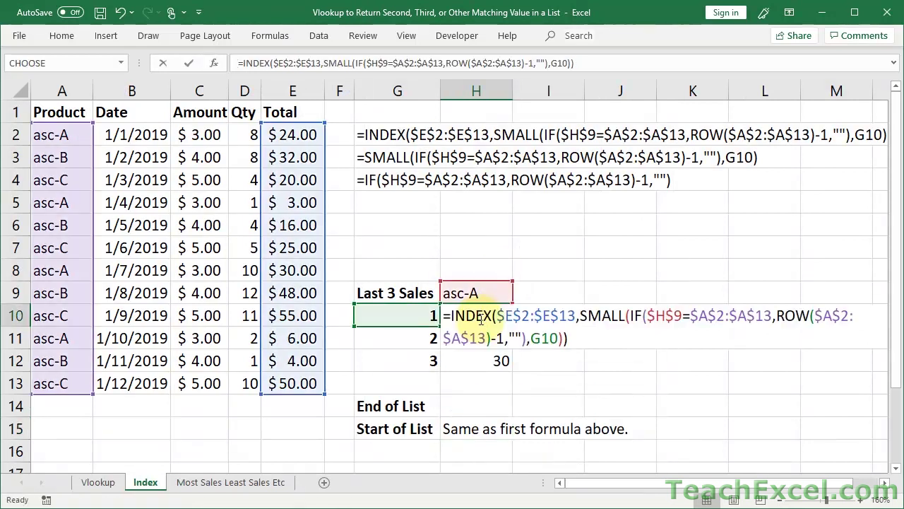
pyautogui.hotkey('ctrl', 'shift', 'Return')
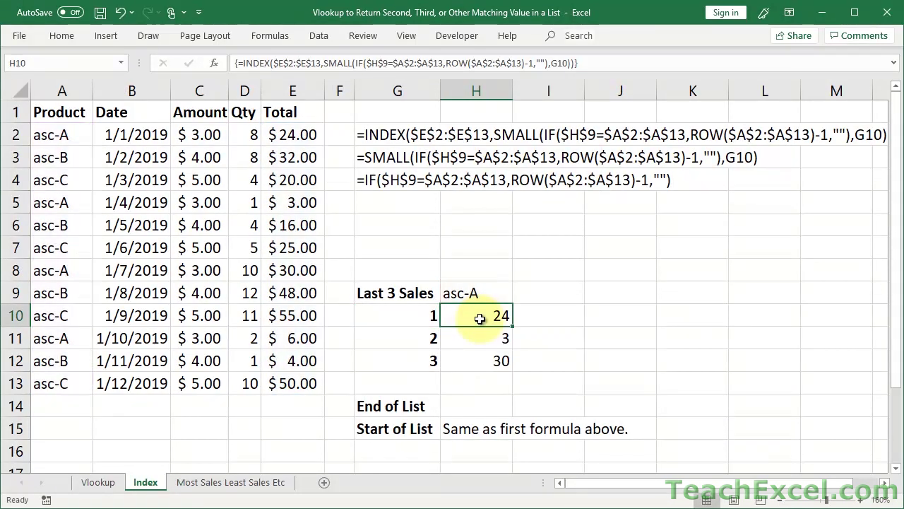
pyautogui.click(467, 388)
pyautogui.click(468, 404)
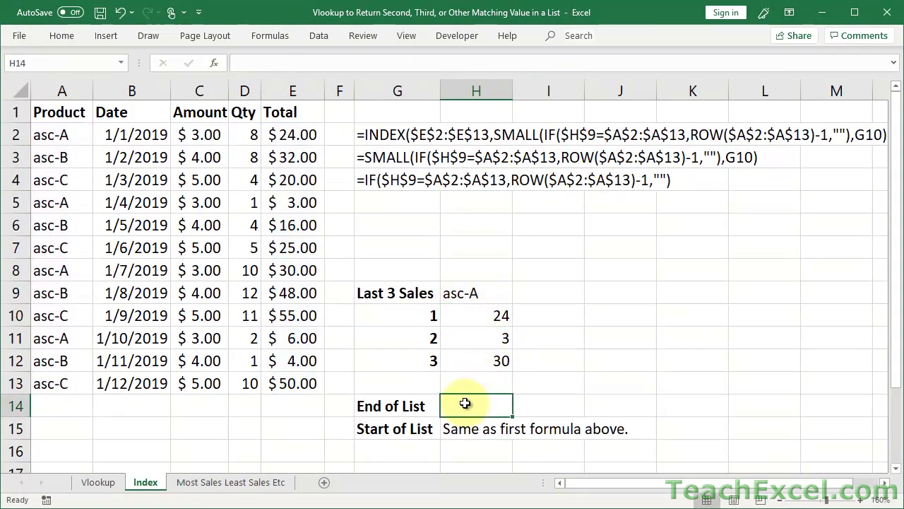
# Copy the full INDEX formula text from H10 and paste it into H14 beside End of List
pyautogui.doubleClick(462, 321)
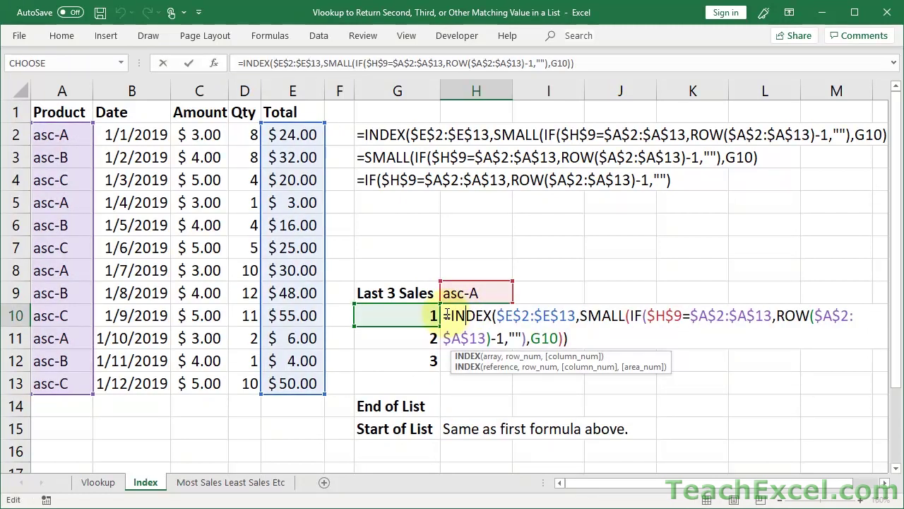
pyautogui.moveTo(447, 315); pyautogui.dragTo(572, 339)
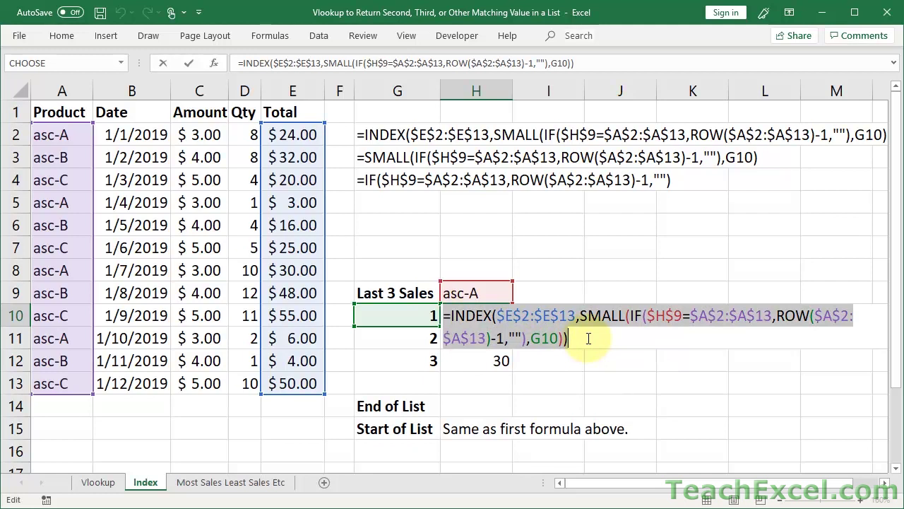
pyautogui.press('Escape')
pyautogui.press('Down')
pyautogui.press('Down')
pyautogui.press('Down')
pyautogui.press('Down')
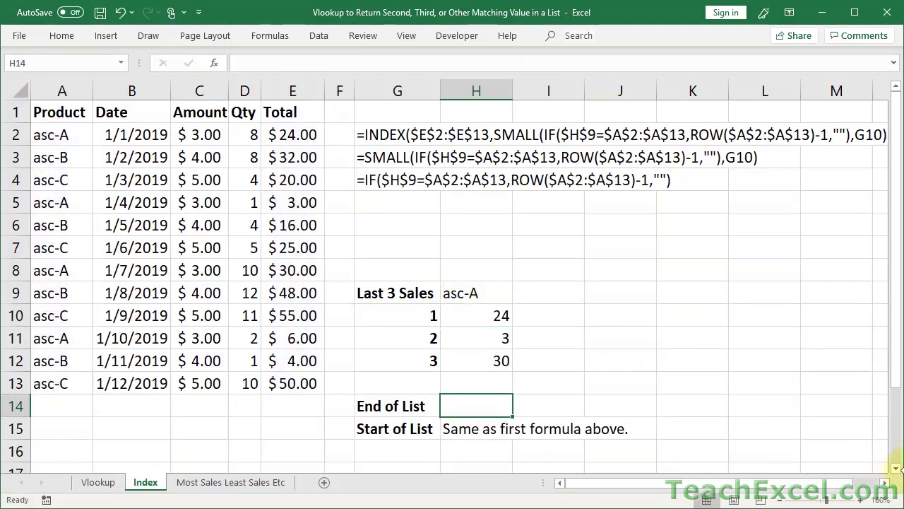
pyautogui.click(896, 467)
pyautogui.click(896, 468)
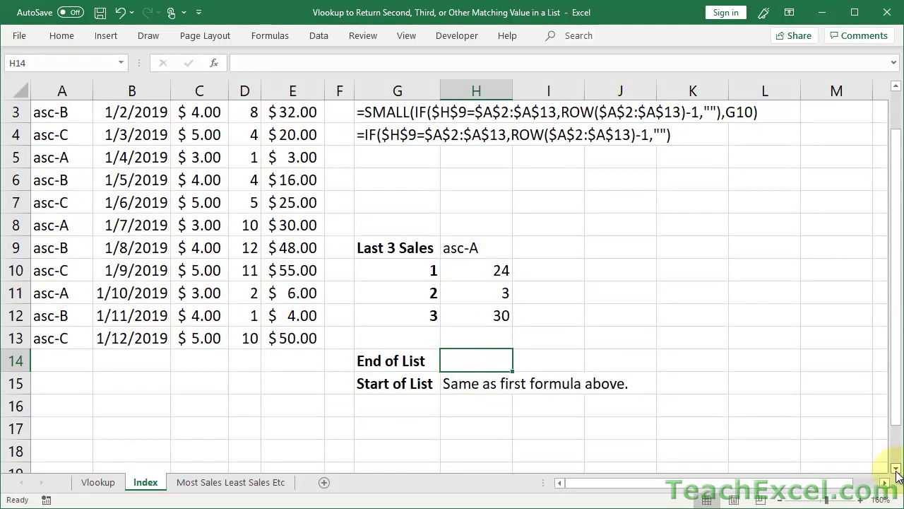
pyautogui.click(884, 483)
pyautogui.doubleClick(408, 362)
pyautogui.hotkey('ctrl', 'v')
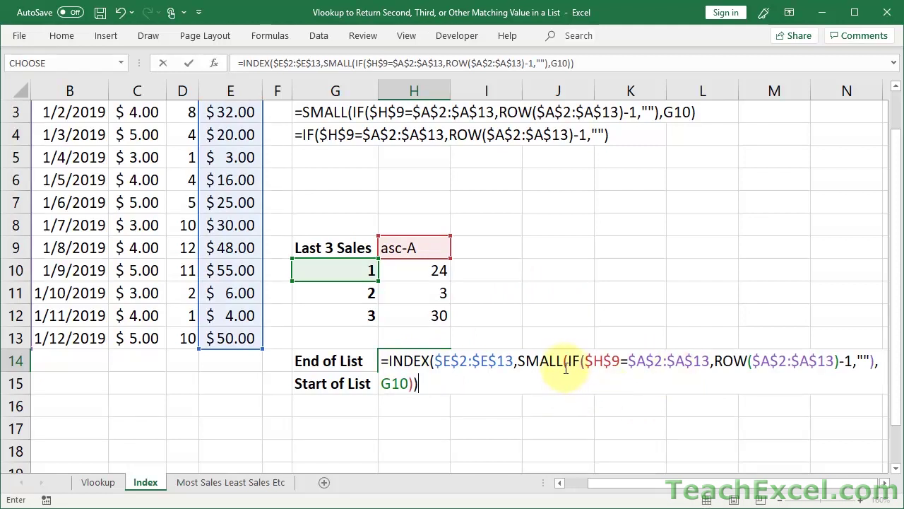
# In the H14 formula, replace SMALL with LARGE and change its k argument from G10 to 1
pyautogui.moveTo(564, 361); pyautogui.dragTo(518, 359)
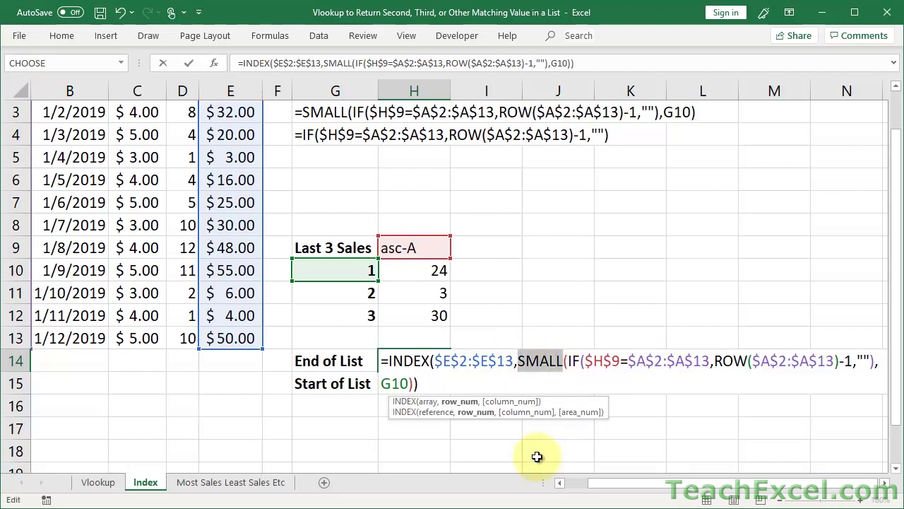
pyautogui.write('L')
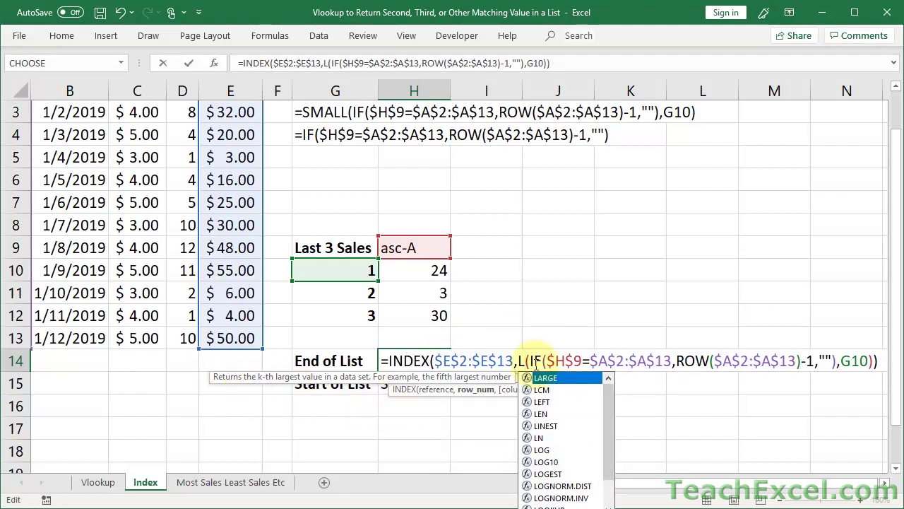
pyautogui.press('Tab')
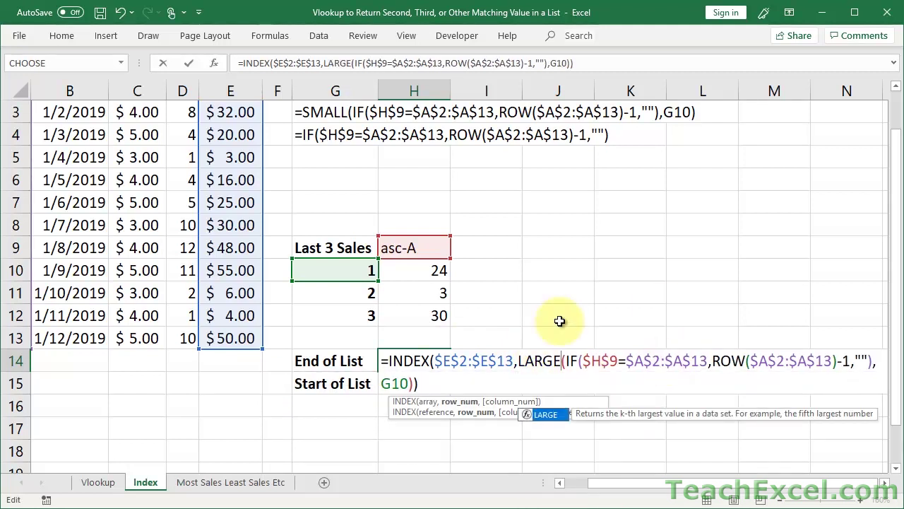
pyautogui.moveTo(409, 384); pyautogui.dragTo(383, 385)
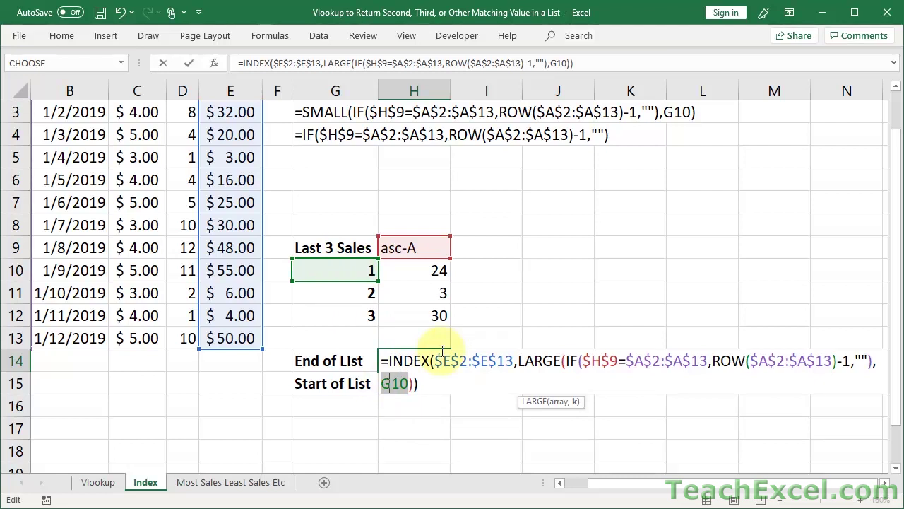
pyautogui.write('1')
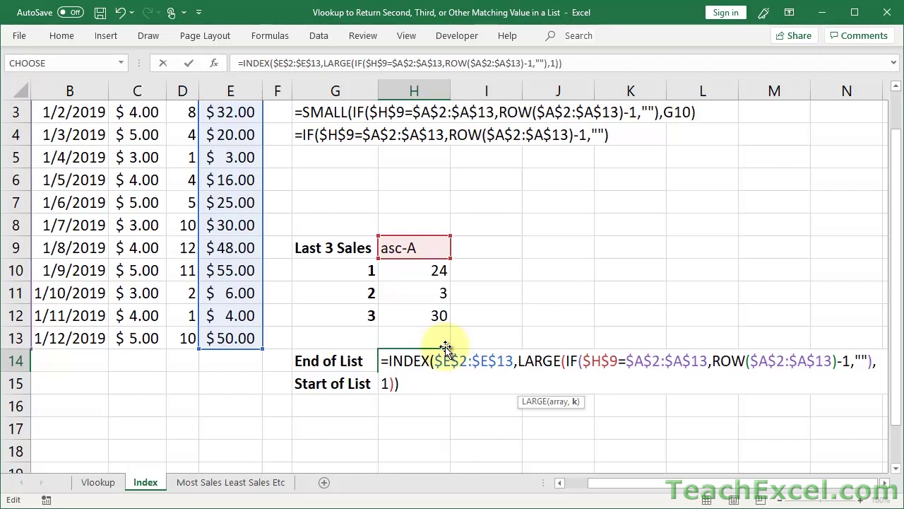
# Review the LARGE function and its k argument in H14, and enter the formula as an array formula
pyautogui.doubleClick(538, 360)
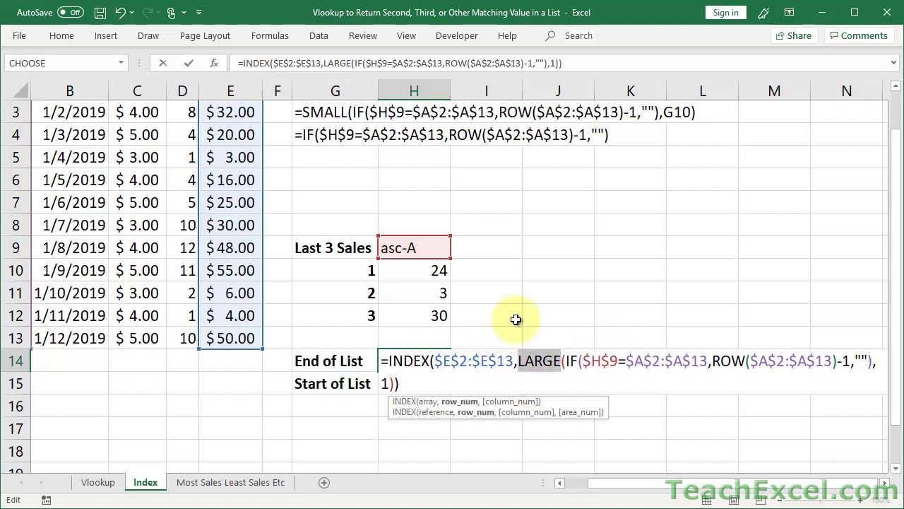
pyautogui.doubleClick(407, 376)
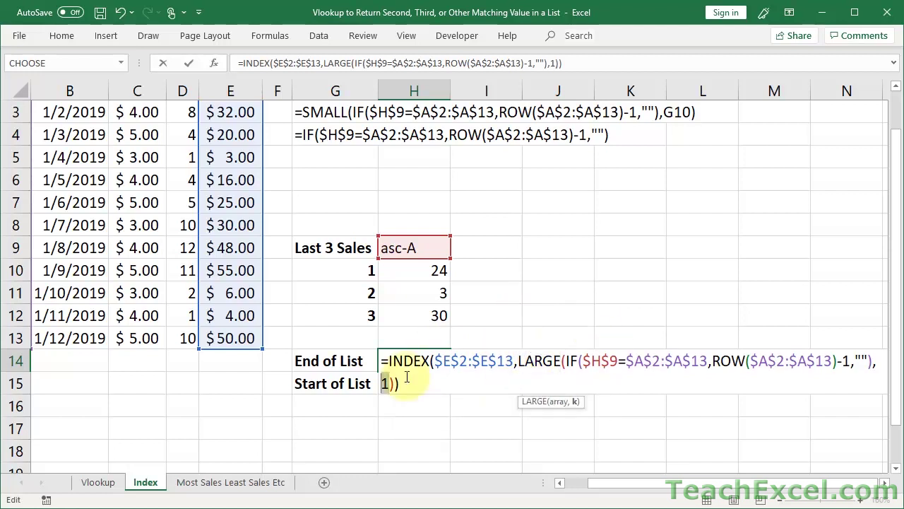
pyautogui.doubleClick(548, 377)
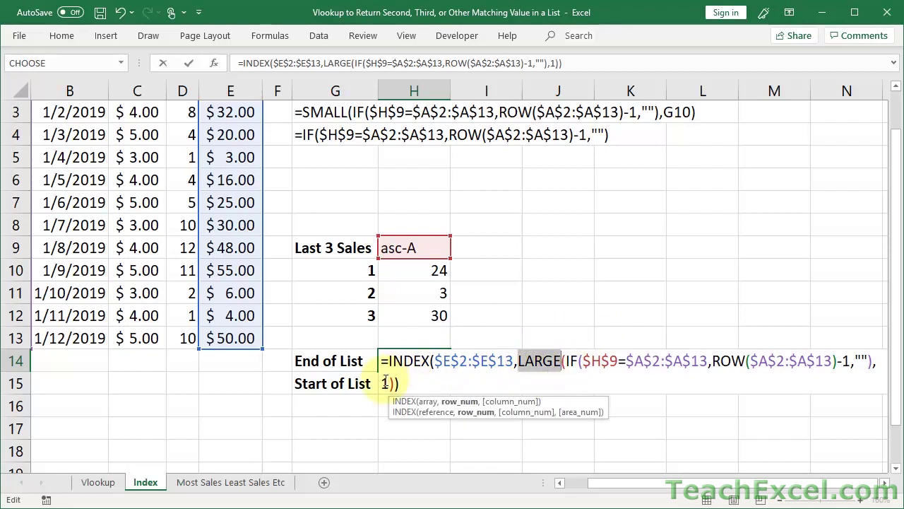
pyautogui.click(385, 382)
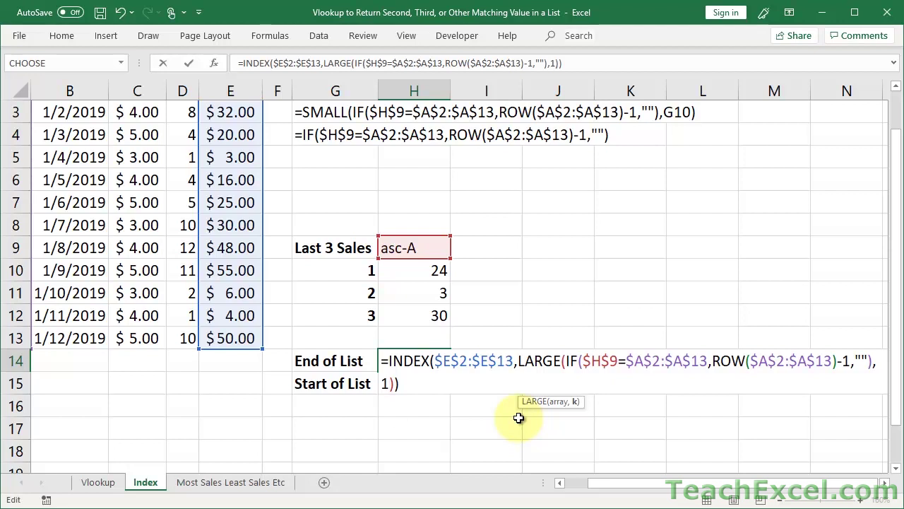
pyautogui.hotkey('ctrl', 'shift', 'Return')
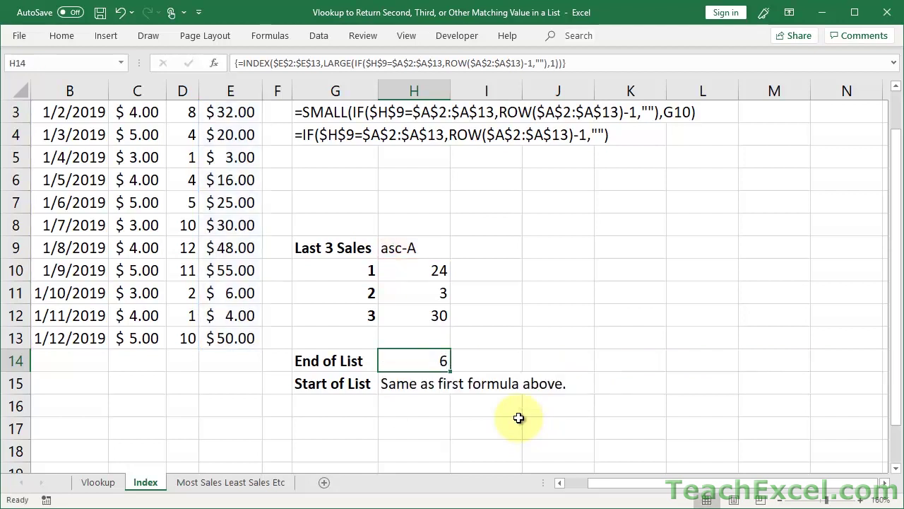
# Check the End of List result against the last asc-A sale in E11 of the data table
pyautogui.click(226, 293)
pyautogui.hscroll(-1, 226, 292)
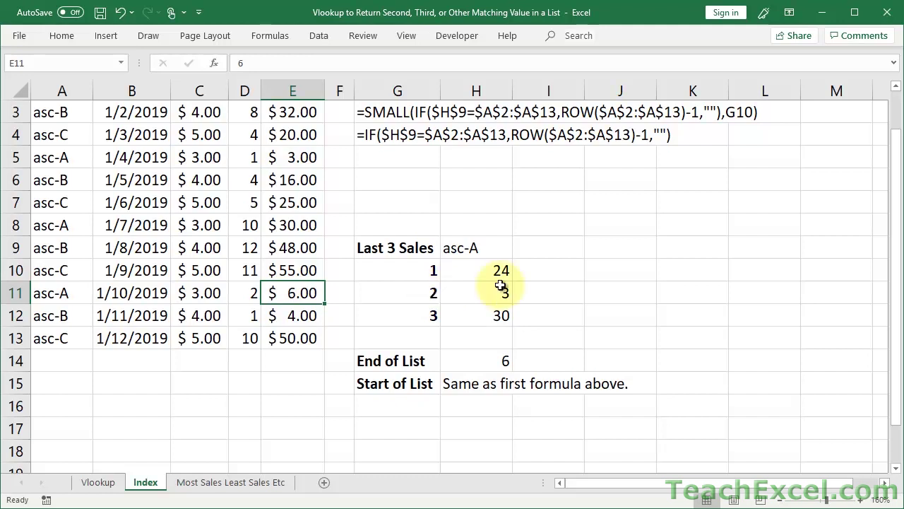
pyautogui.scroll(1, 313, 296)
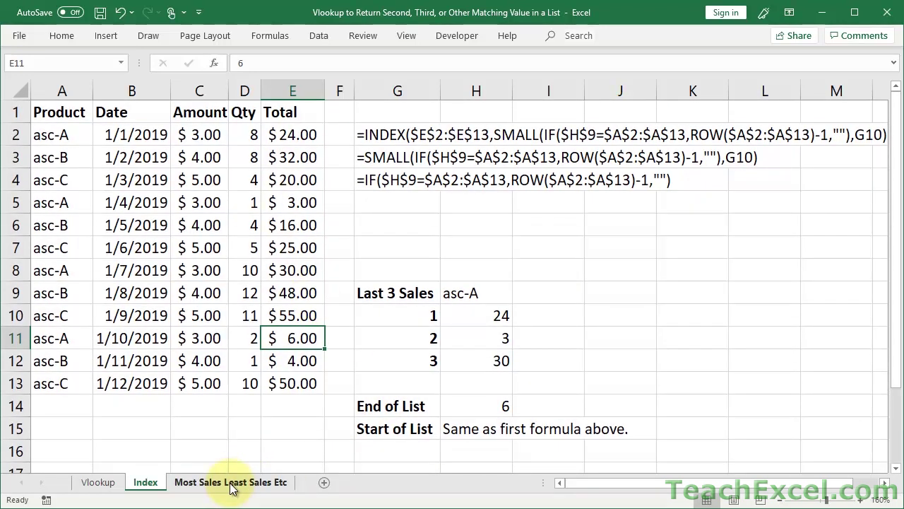
# On the Most Sales Least Sales Etc sheet, review the first-match INDEX formula in I4, keeping it as an array formula
pyautogui.click(231, 486)
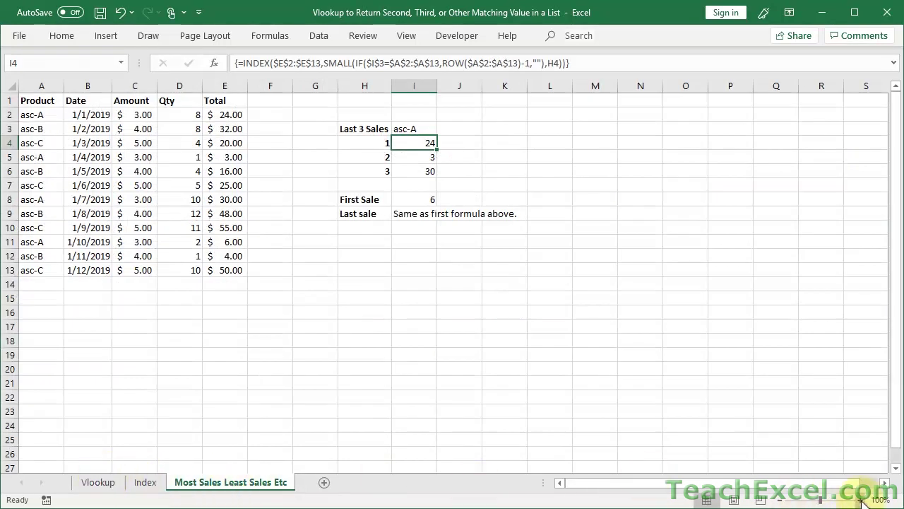
pyautogui.click(861, 500)
pyautogui.click(861, 499)
pyautogui.click(861, 499)
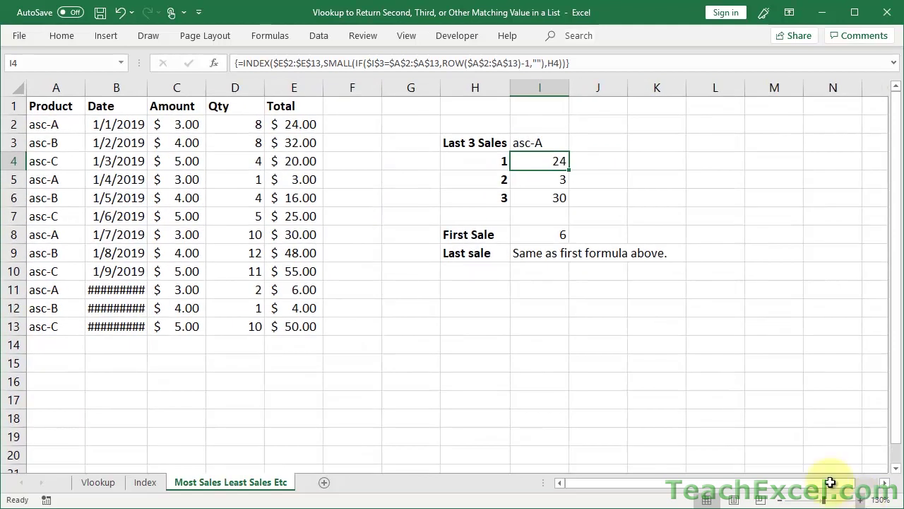
pyautogui.doubleClick(538, 161)
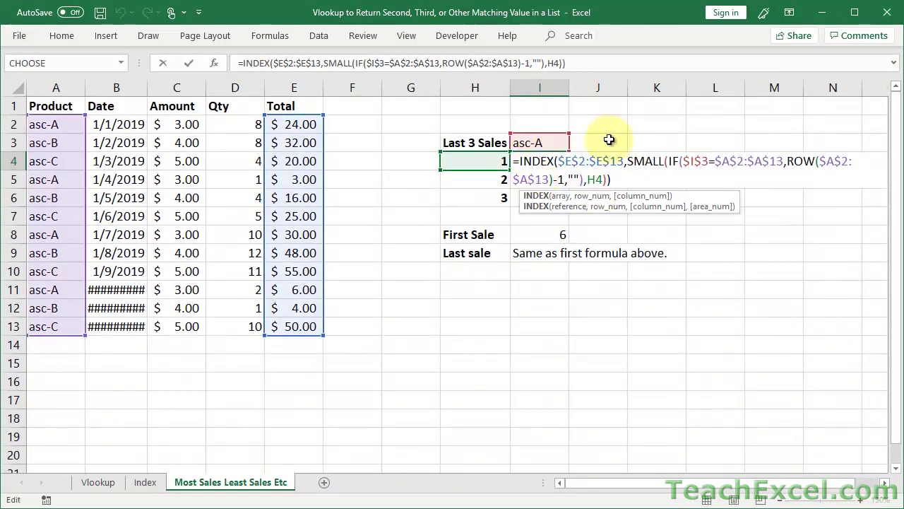
pyautogui.hotkey('ctrl', 'shift', 'Return')
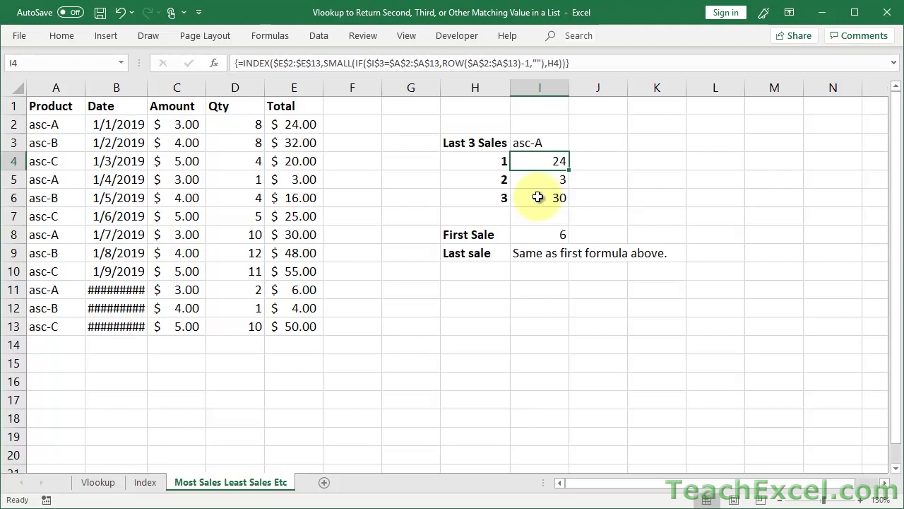
# Sort the sales table by Total from smallest to largest and check the three asc-A matches in I4:I6
pyautogui.click(292, 106)
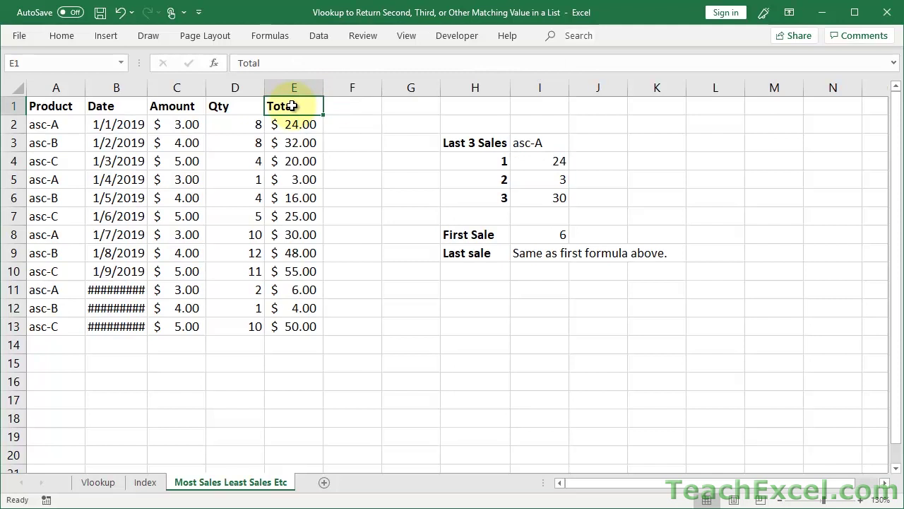
pyautogui.click(310, 35)
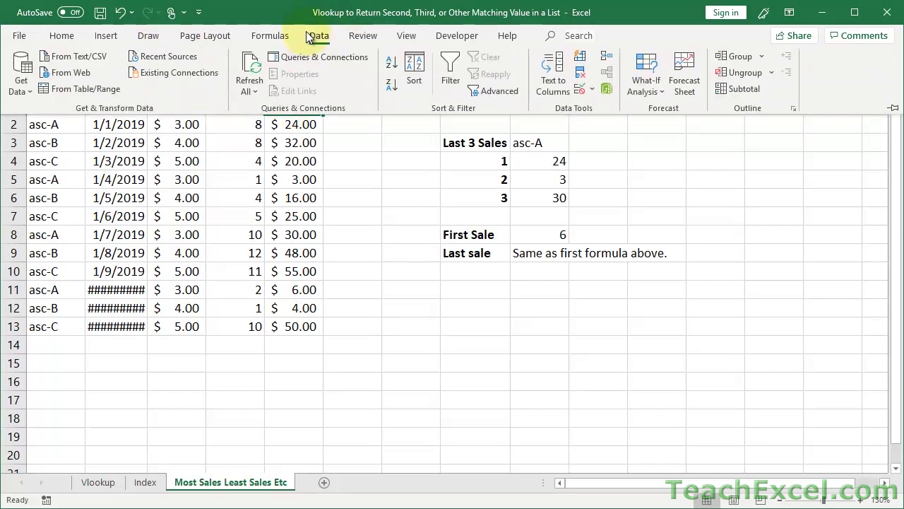
pyautogui.click(394, 66)
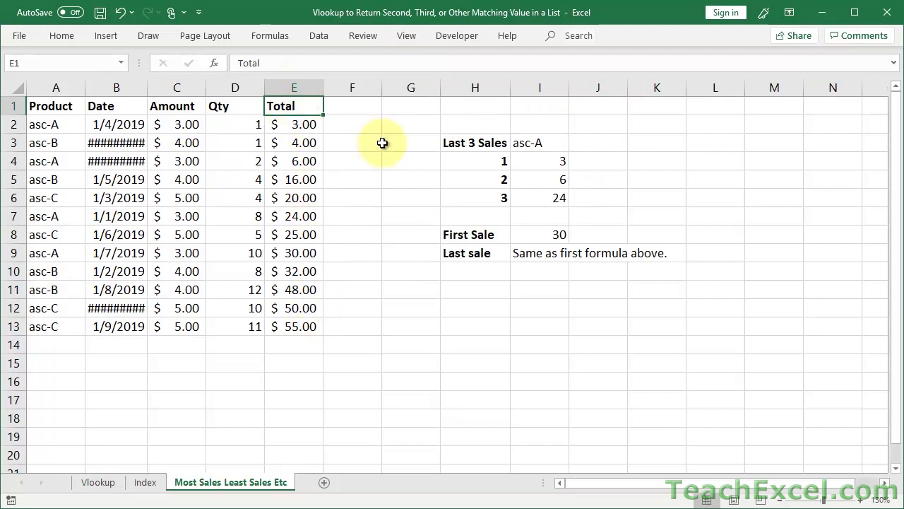
pyautogui.click(526, 163)
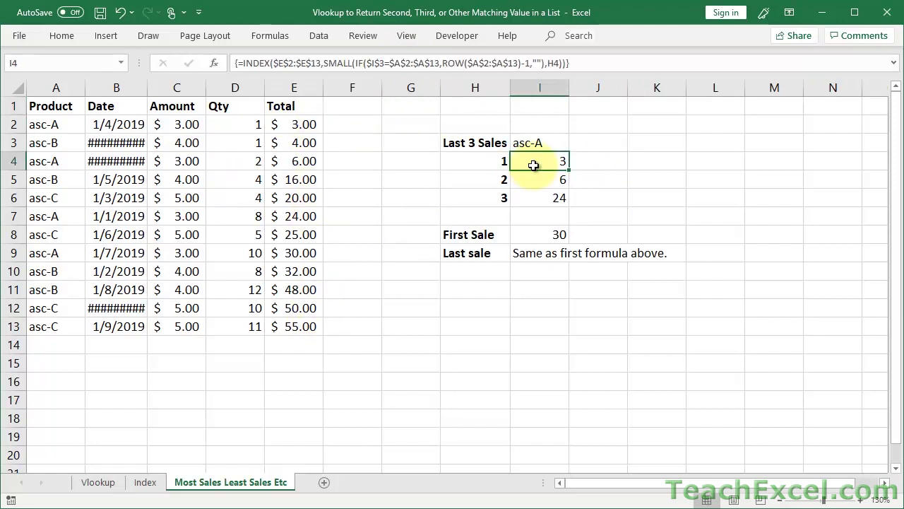
pyautogui.click(533, 181)
pyautogui.click(533, 196)
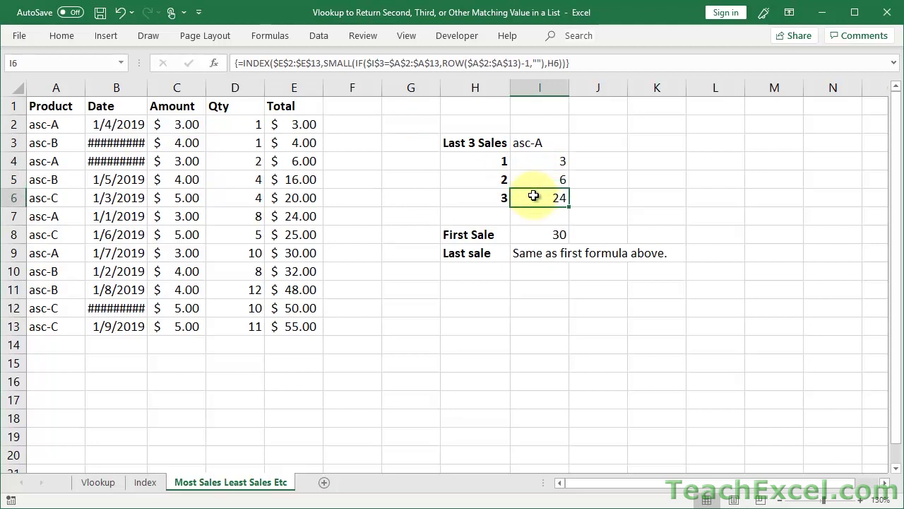
# Sort the sales table by Total from largest to smallest and check the third asc-A match in I6
pyautogui.doubleClick(311, 37)
pyautogui.click(290, 178)
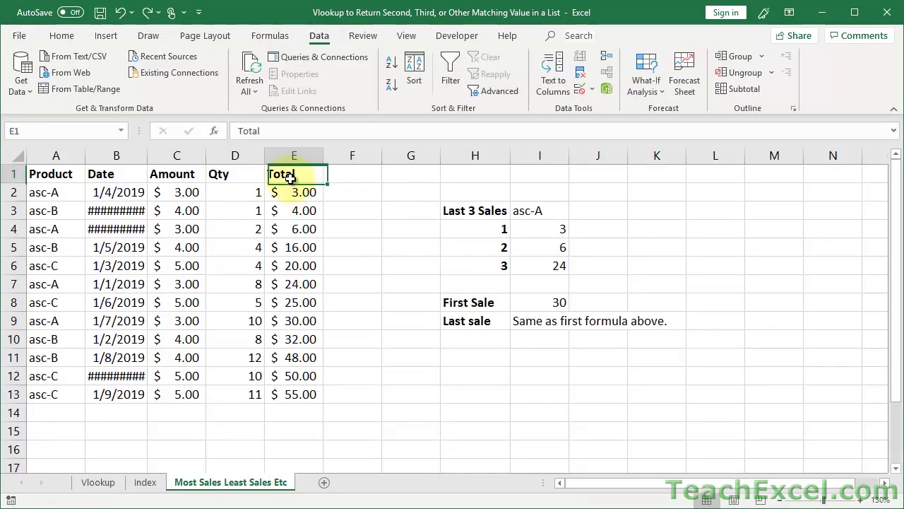
pyautogui.click(392, 84)
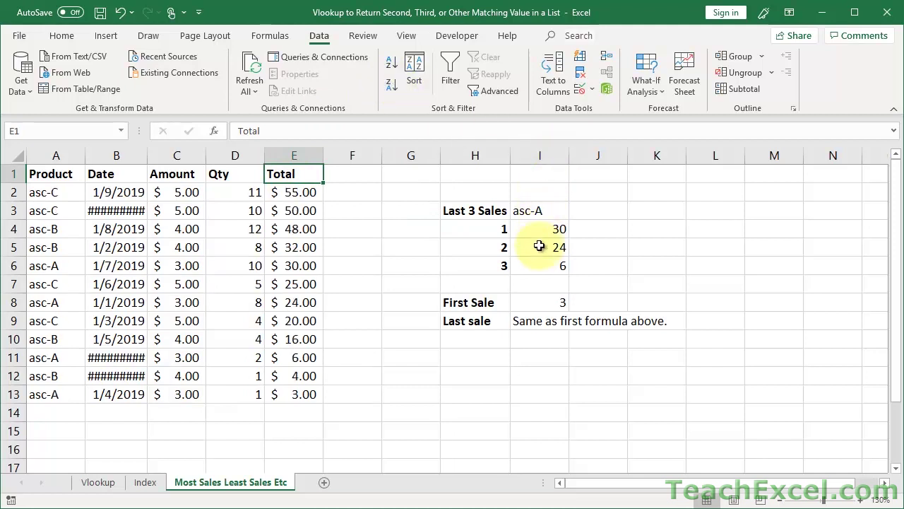
pyautogui.click(538, 269)
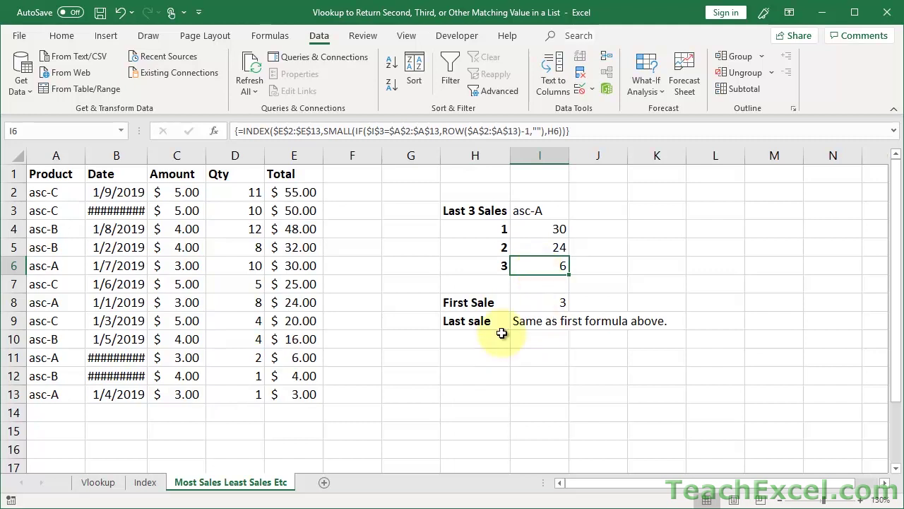
# Replace the First Sale and Last sale labels with End of List and Start of List, widening column H and narrowing columns F and G
pyautogui.click(469, 306)
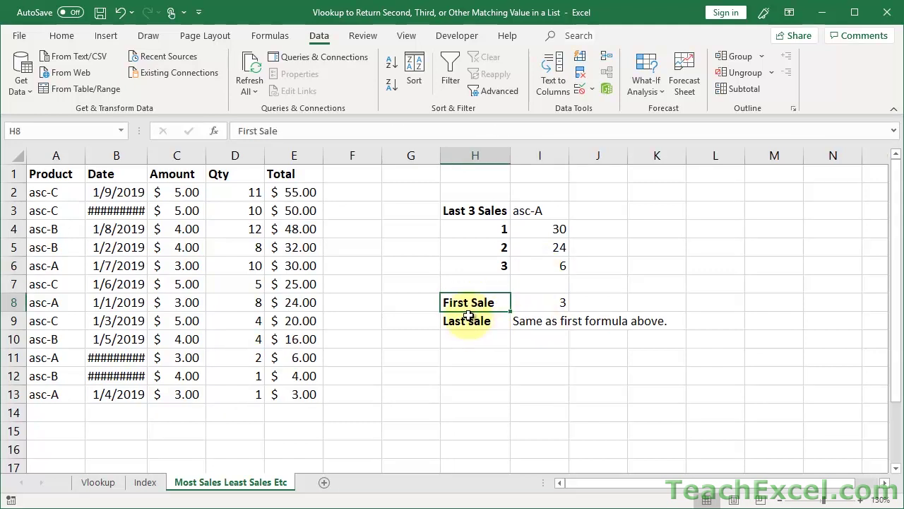
pyautogui.write('End of List Start of List')
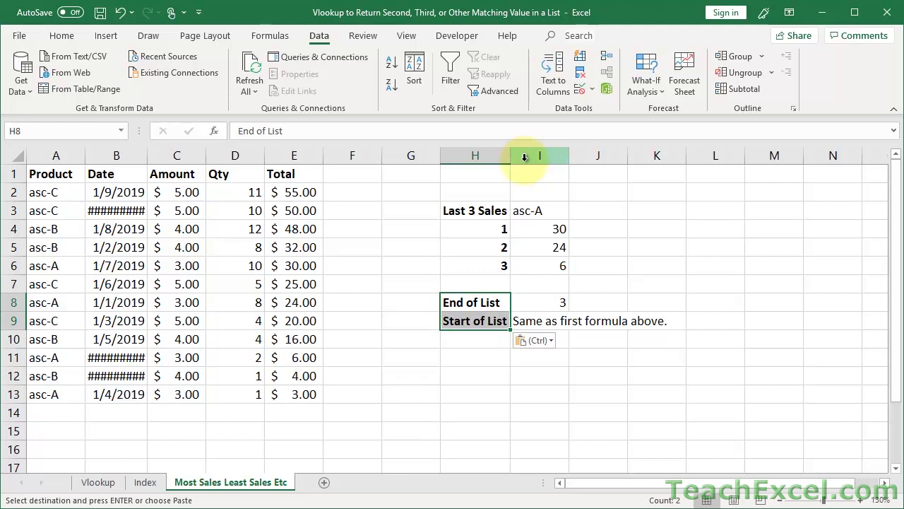
pyautogui.moveTo(515, 155); pyautogui.dragTo(530, 160)
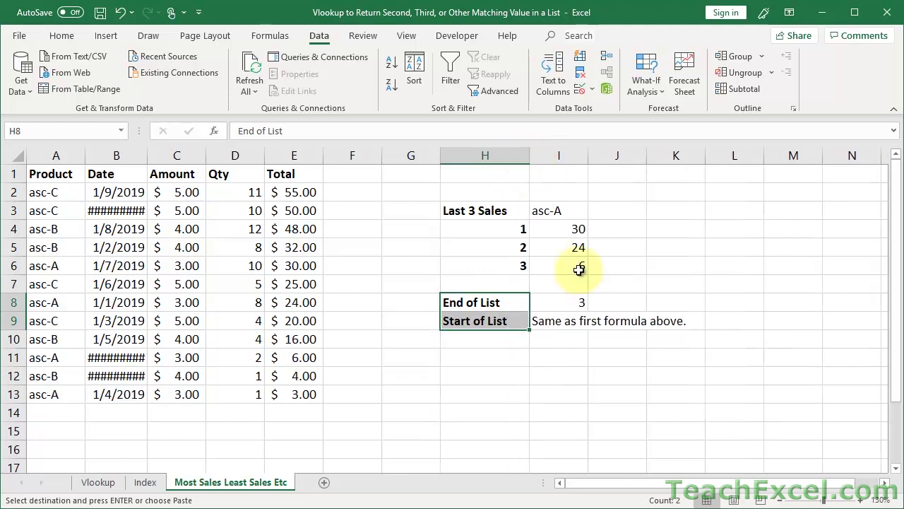
pyautogui.click(565, 303)
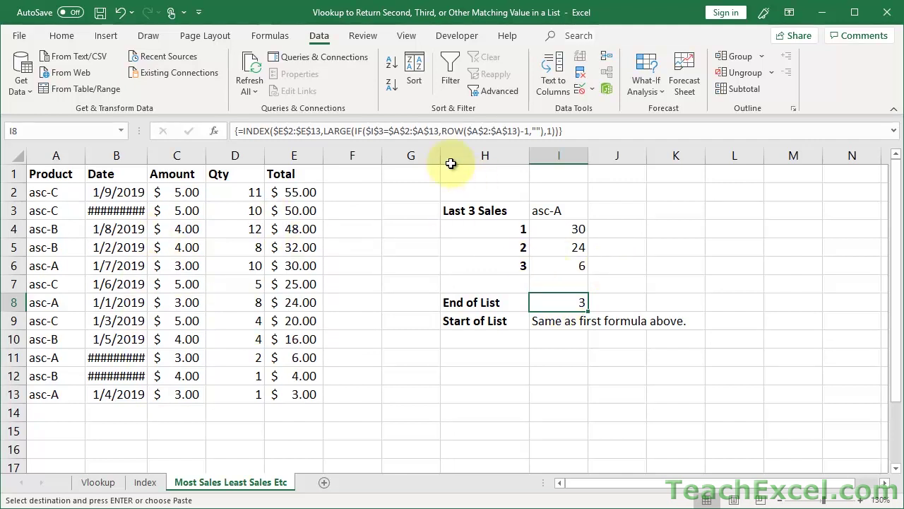
pyautogui.moveTo(437, 154); pyautogui.dragTo(349, 158)
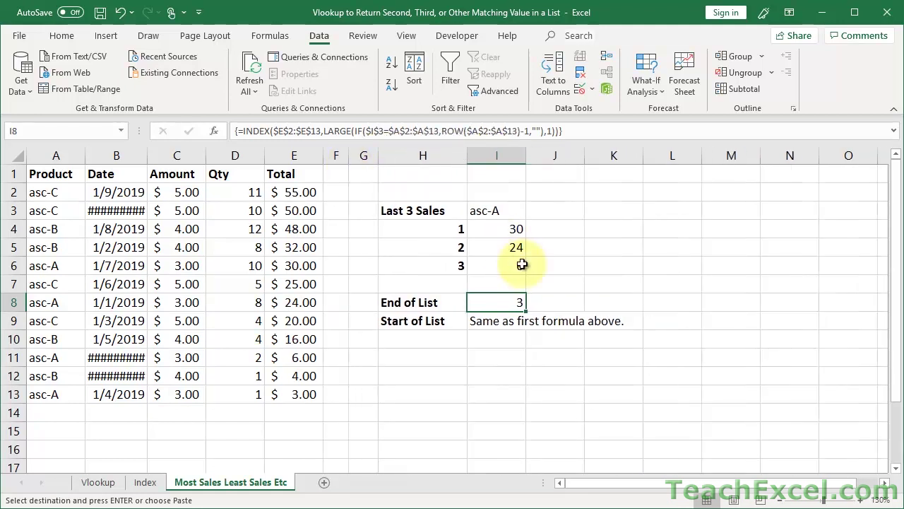
# In the I8 formula, shift the INDEX return range to C2:C13 and back to E2:E13, keeping it as an array formula
pyautogui.doubleClick(488, 302)
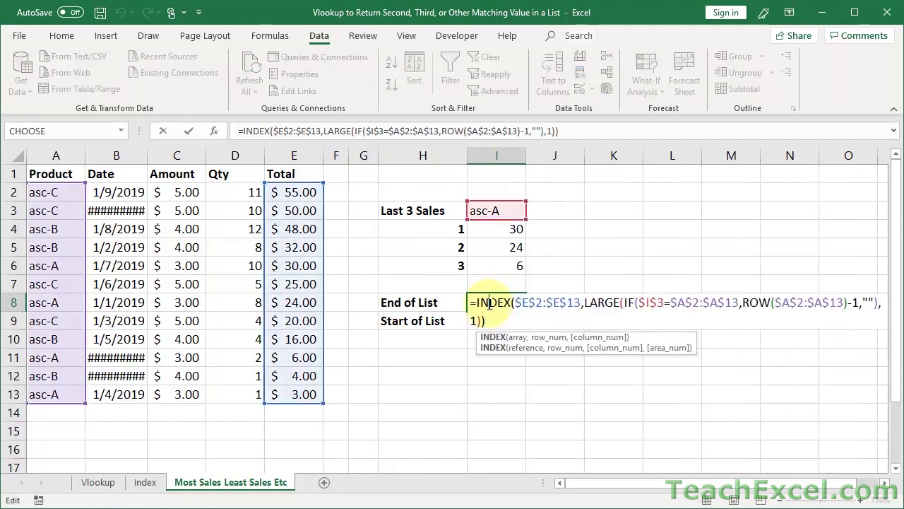
pyautogui.moveTo(515, 302); pyautogui.dragTo(581, 304)
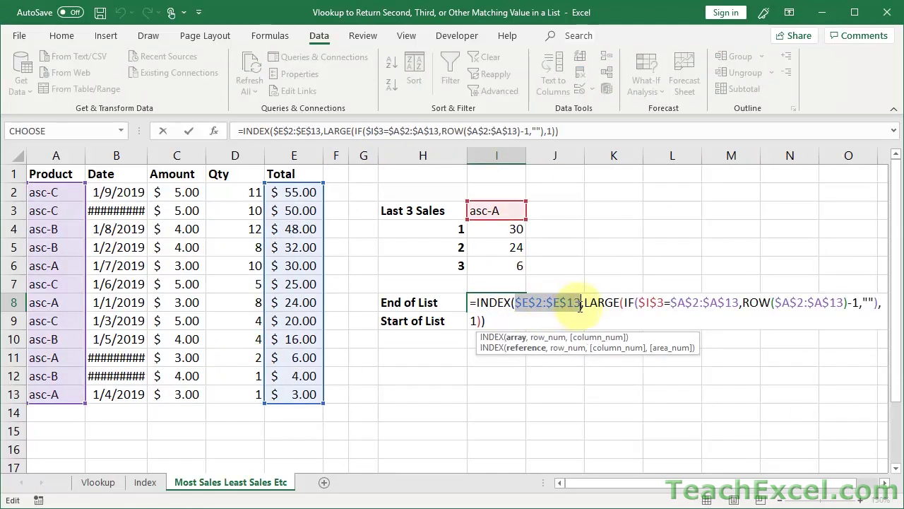
pyautogui.moveTo(322, 232); pyautogui.dragTo(191, 233)
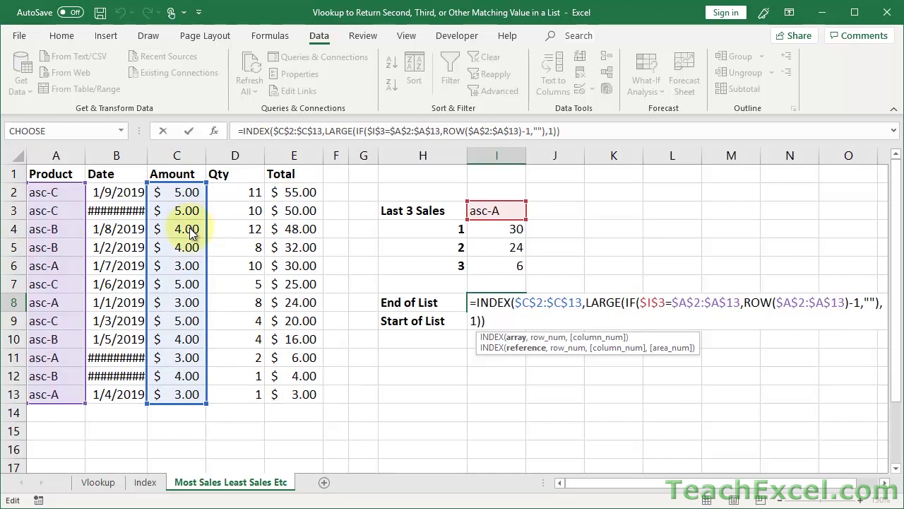
pyautogui.moveTo(191, 234); pyautogui.dragTo(290, 228)
pyautogui.hotkey('ctrl', 'shift', 'Return')
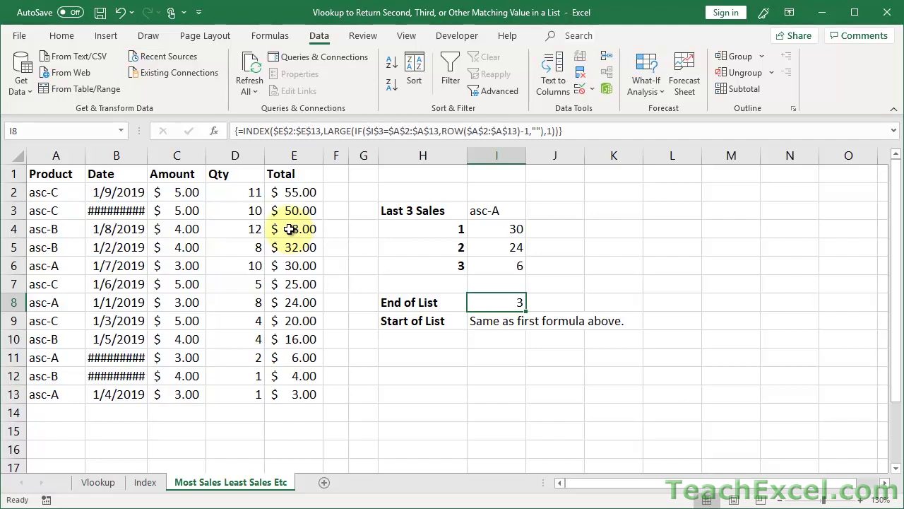
# Fit the width of the Date column to its contents and select the first date in B2
pyautogui.doubleClick(149, 157)
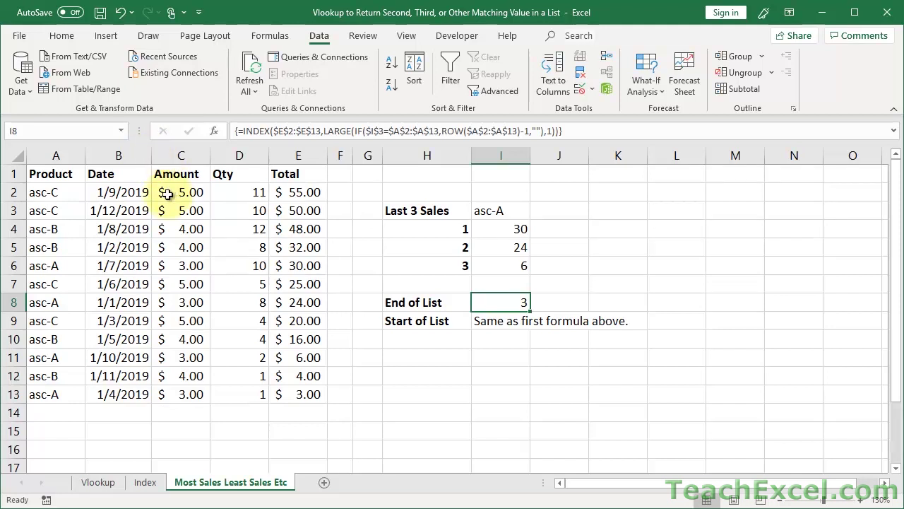
pyautogui.click(104, 193)
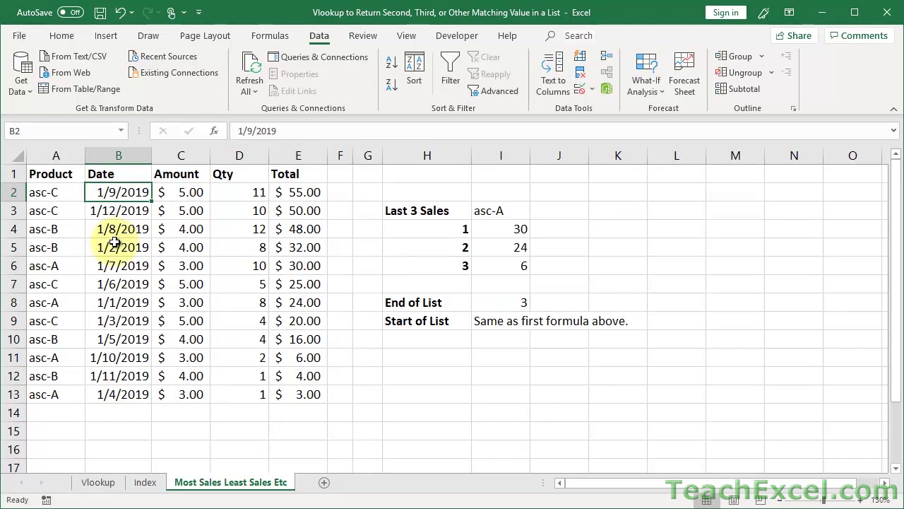
pyautogui.press('Right')
pyautogui.press('Right')
pyautogui.press('Right')
pyautogui.press('Left')
pyautogui.press('Left')
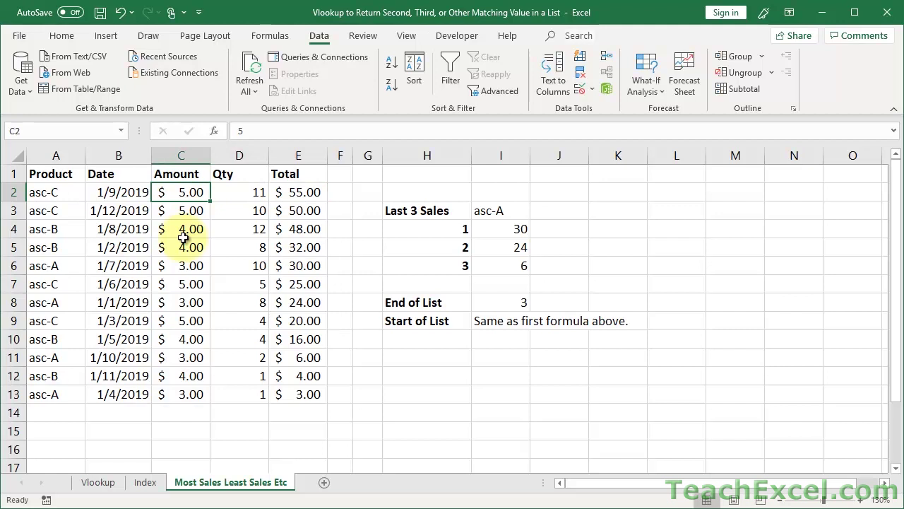
# Sort the sales table by Date from oldest to newest and insert a column headed Order before the Date column
pyautogui.click(112, 174)
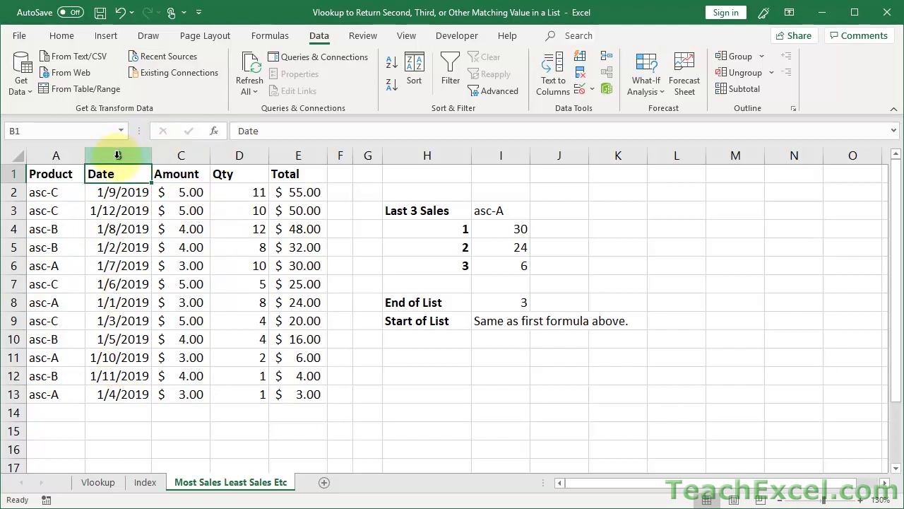
pyautogui.click(392, 63)
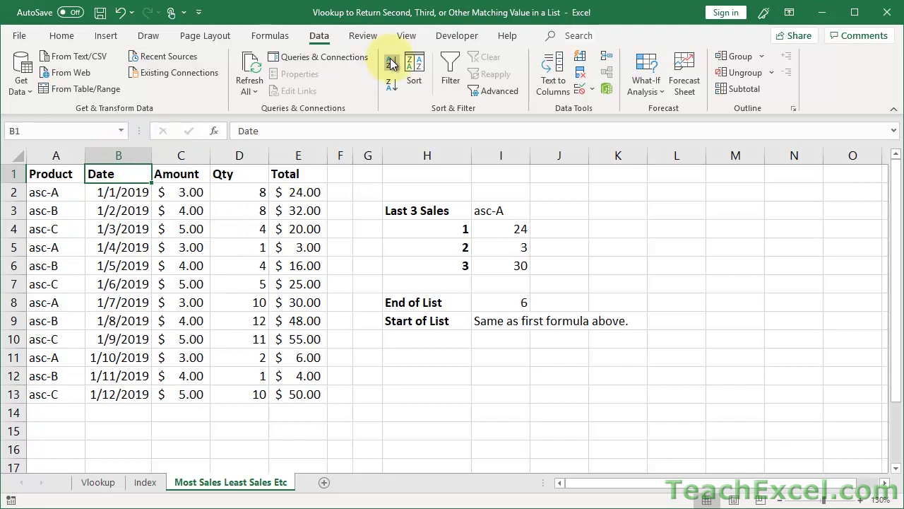
pyautogui.rightClick(109, 154)
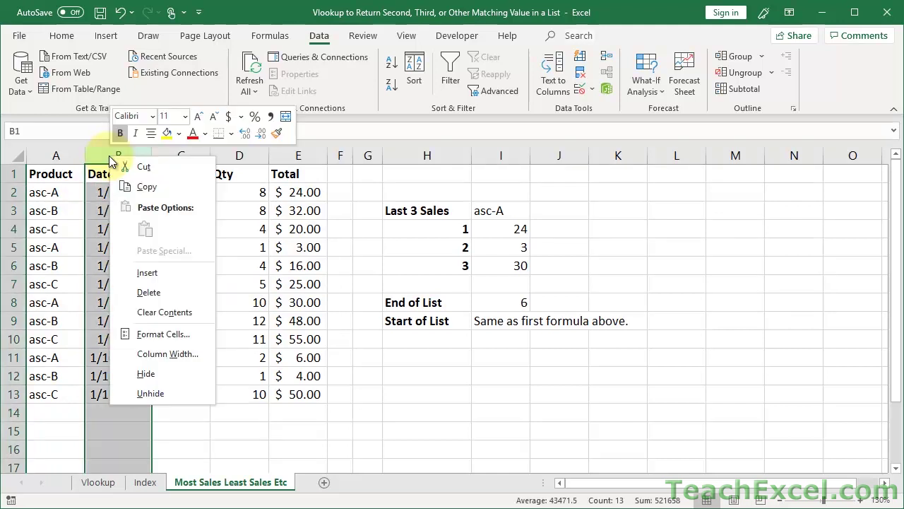
pyautogui.click(147, 270)
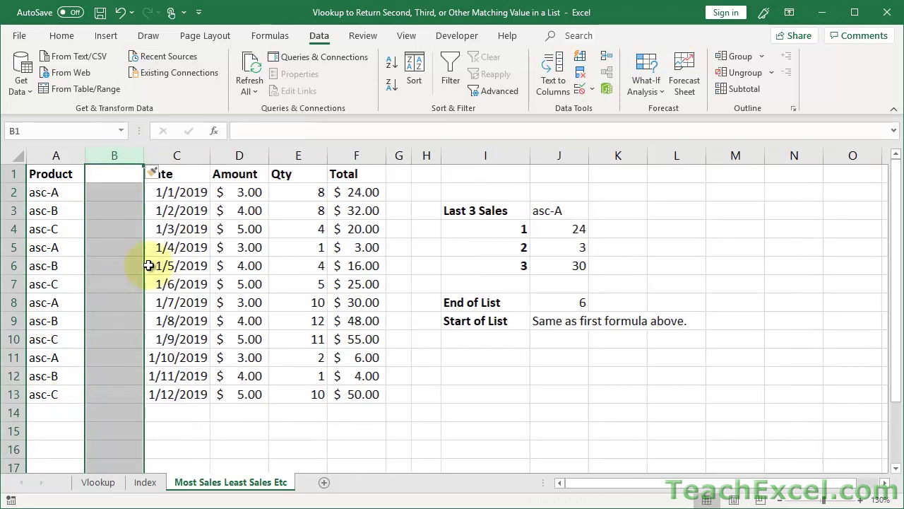
pyautogui.click(112, 178)
pyautogui.write('Order')
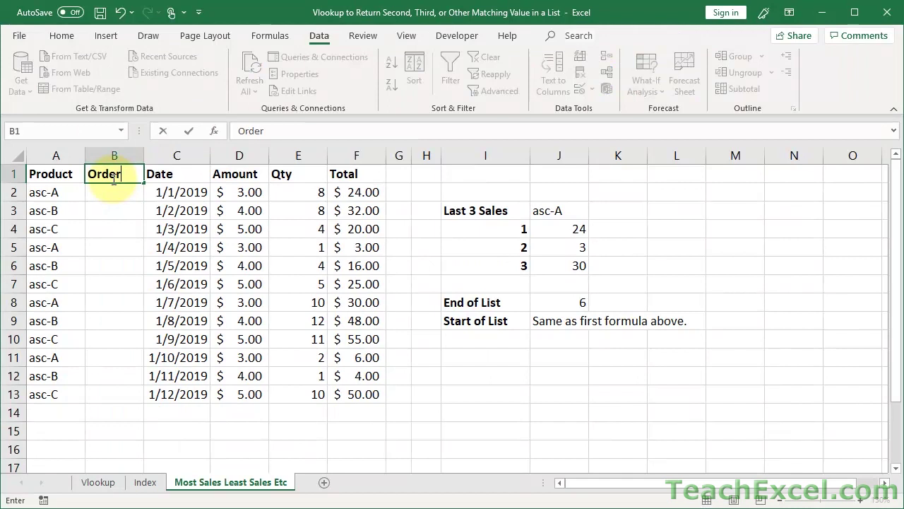
pyautogui.press('Return')
# Enter 1 and 2 in B2 and B3 and extend the series down the Order column to 12 in B13
pyautogui.write('1')
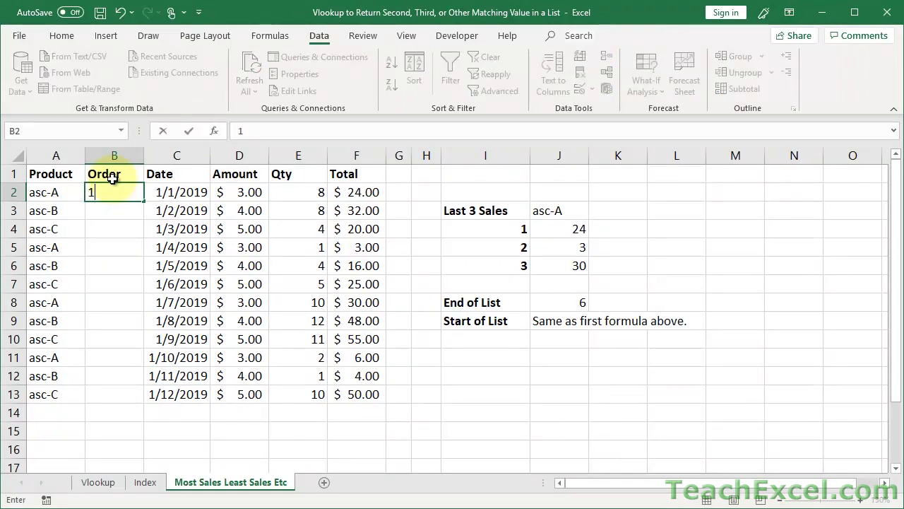
pyautogui.hotkey('ctrl', 'Return')
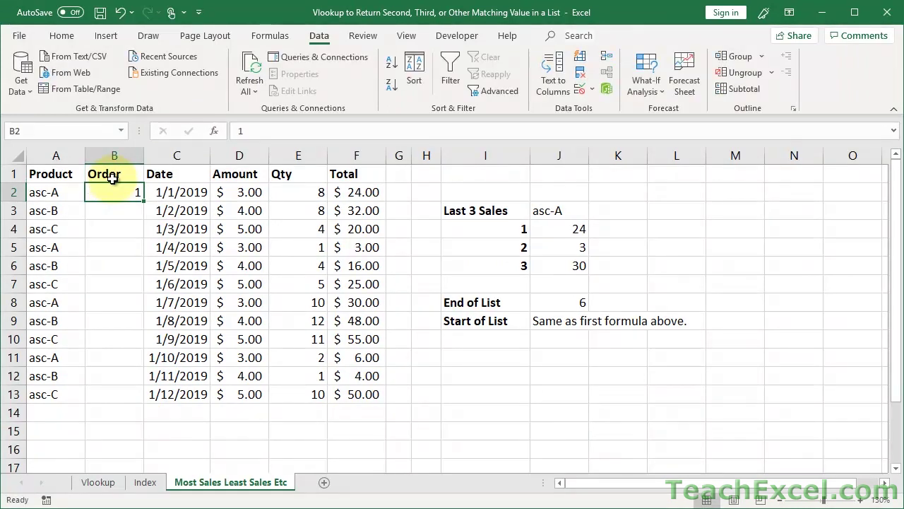
pyautogui.press('Return')
pyautogui.write('2')
pyautogui.hotkey('ctrl', 'Return')
pyautogui.moveTo(110, 186); pyautogui.dragTo(116, 212)
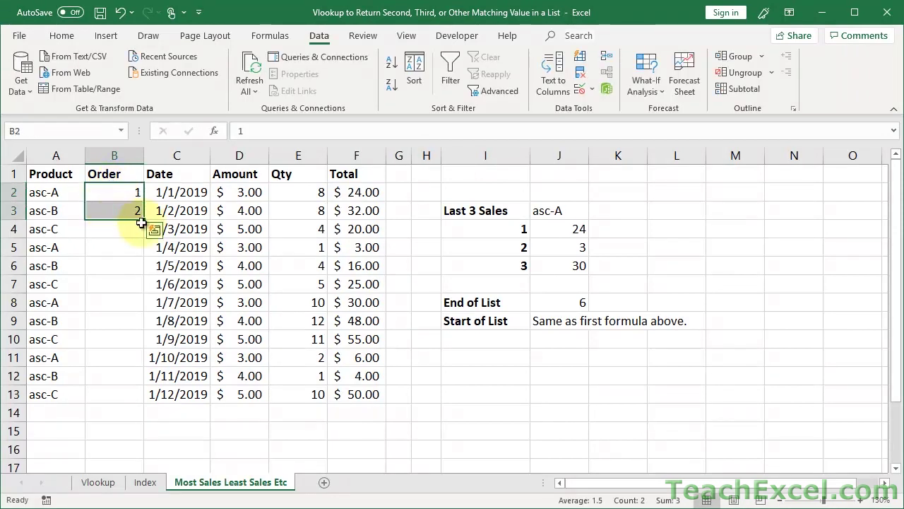
pyautogui.doubleClick(145, 220)
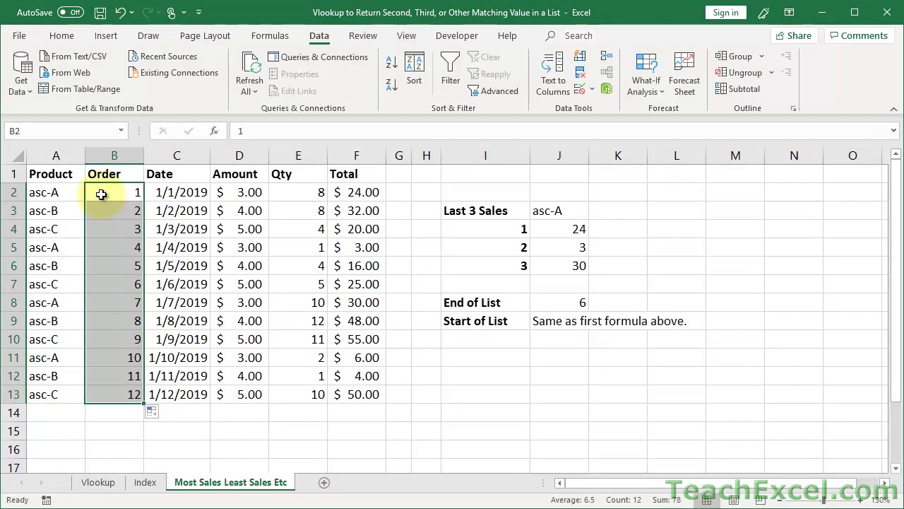
# Sort the table by Total from largest to smallest, expanding the selection to include the adjacent columns
pyautogui.click(344, 194)
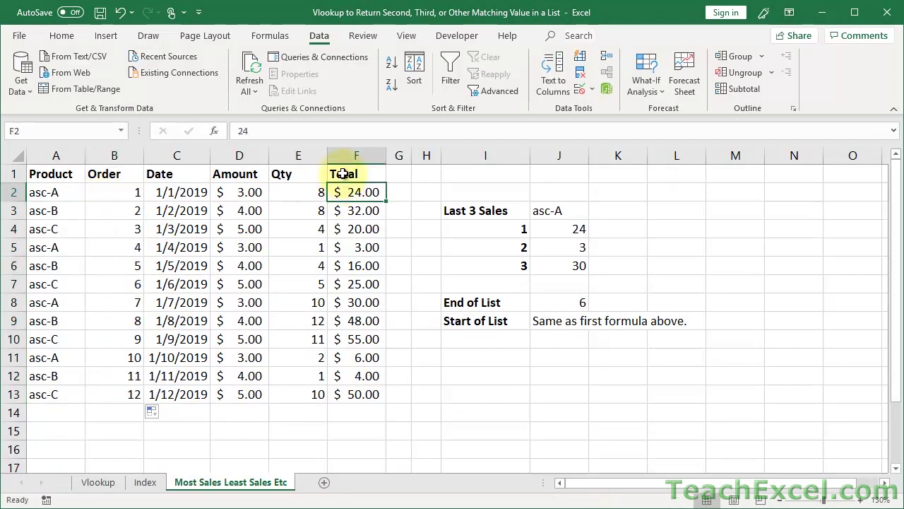
pyautogui.click(343, 174)
pyautogui.click(392, 85)
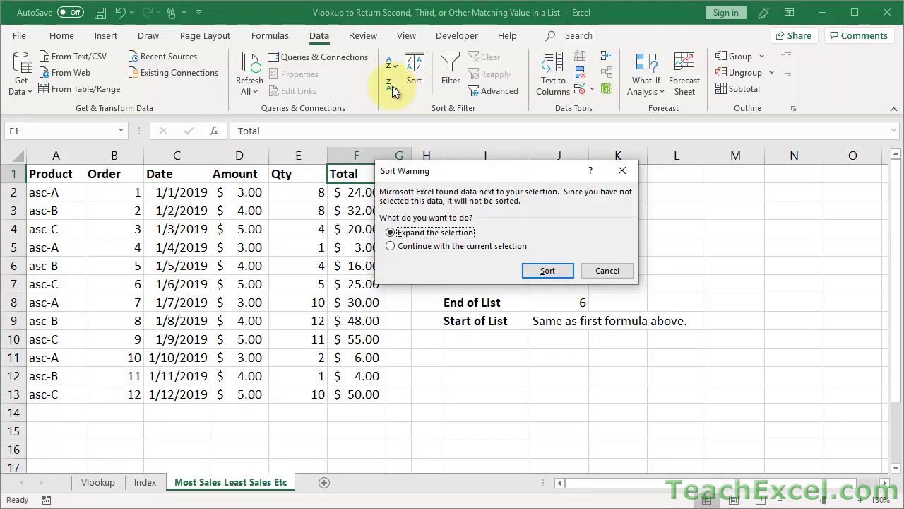
pyautogui.click(546, 271)
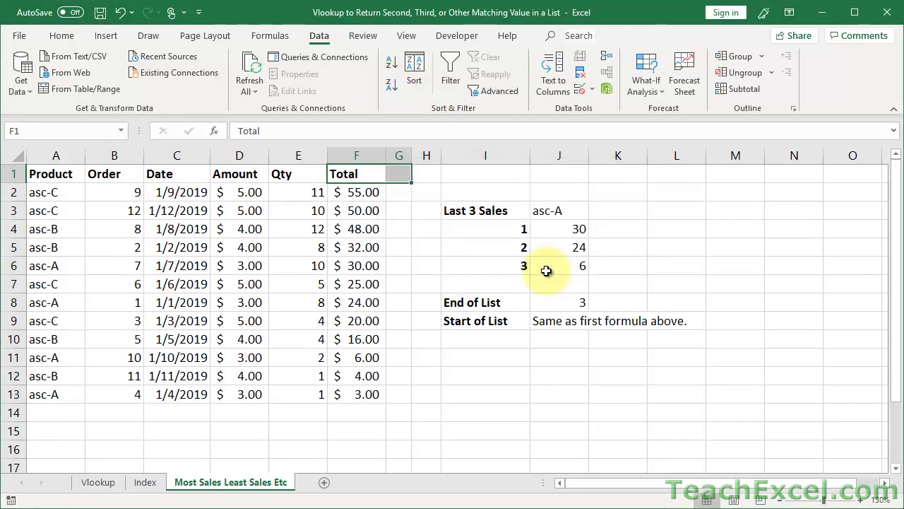
# Restore the original row sequence by sorting the table on the Order column from smallest to largest
pyautogui.click(368, 172)
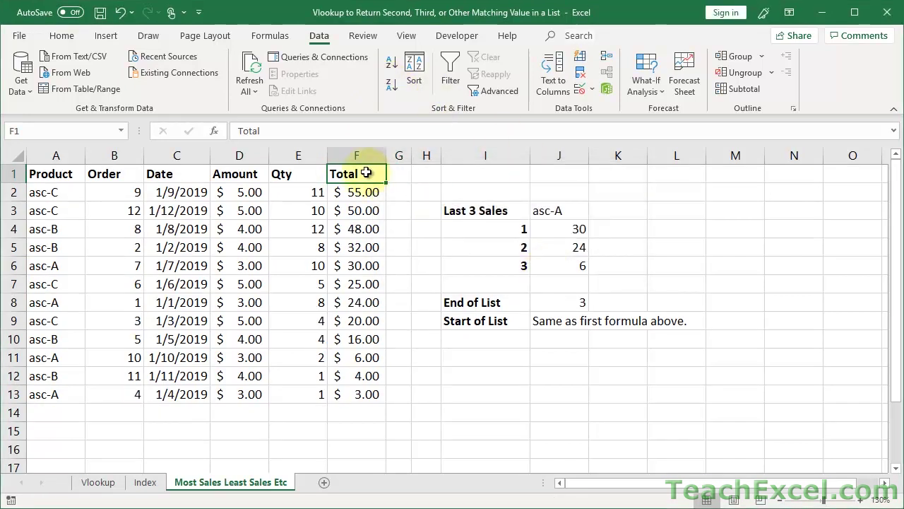
pyautogui.click(110, 174)
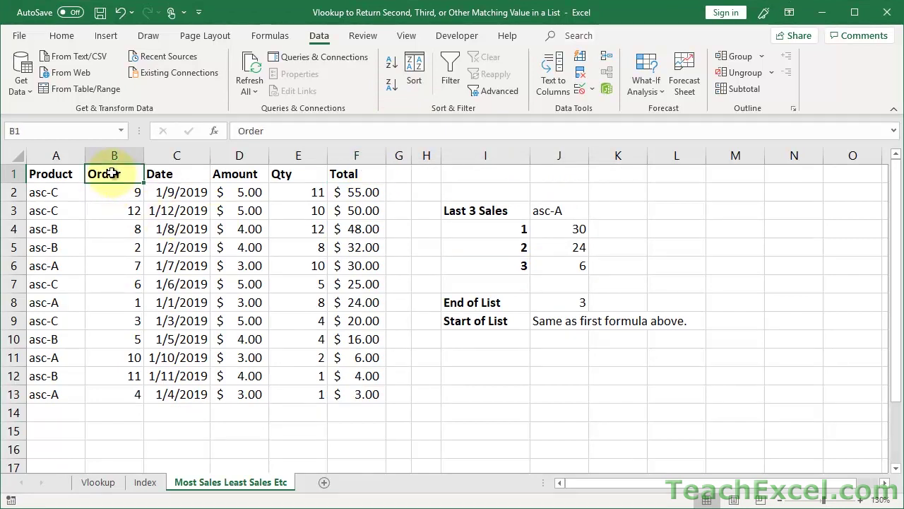
pyautogui.click(390, 65)
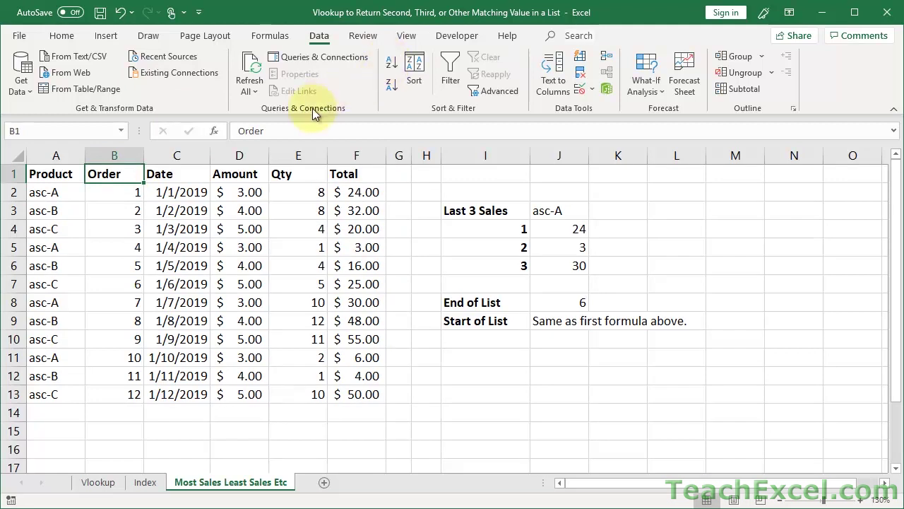
# Examine the Date column and the numbering in the first rows of the Order column
pyautogui.click(169, 154)
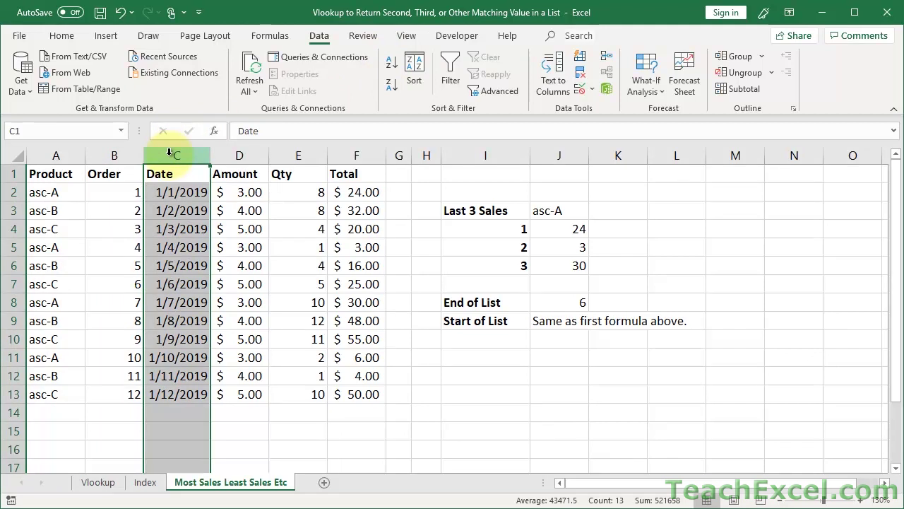
pyautogui.click(115, 154)
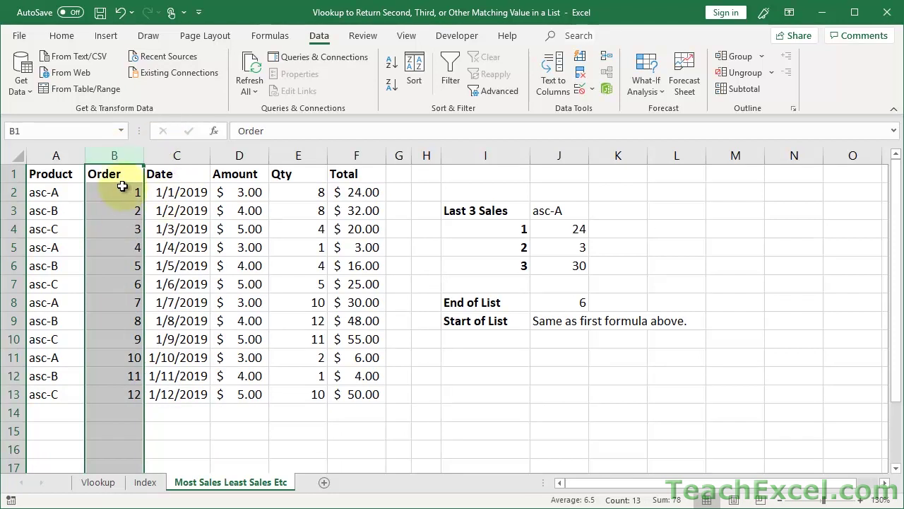
pyautogui.click(117, 188)
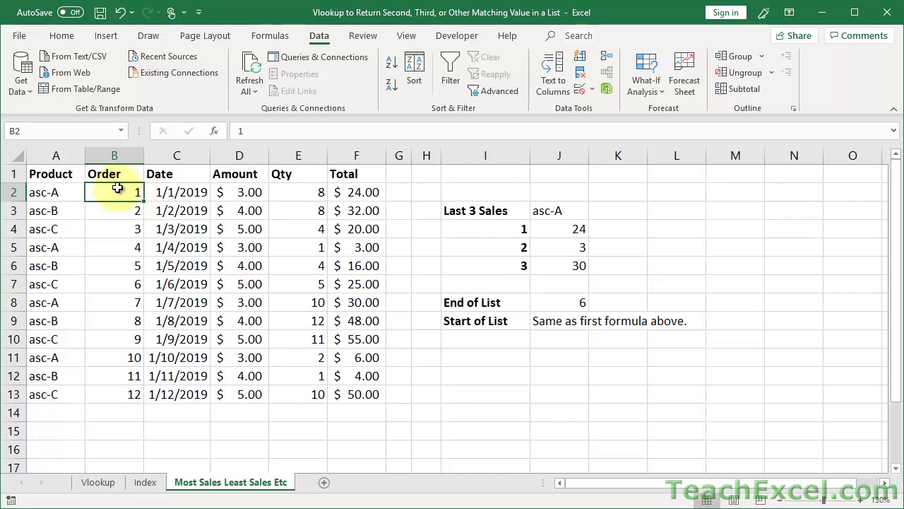
pyautogui.press('Down')
pyautogui.press('Down')
pyautogui.press('Up')
pyautogui.press('Up')
pyautogui.press('Down')
pyautogui.press('Down')
# Refill the Order numbering down the column from the values in B2:B3 and select B2
pyautogui.moveTo(117, 188); pyautogui.dragTo(119, 206)
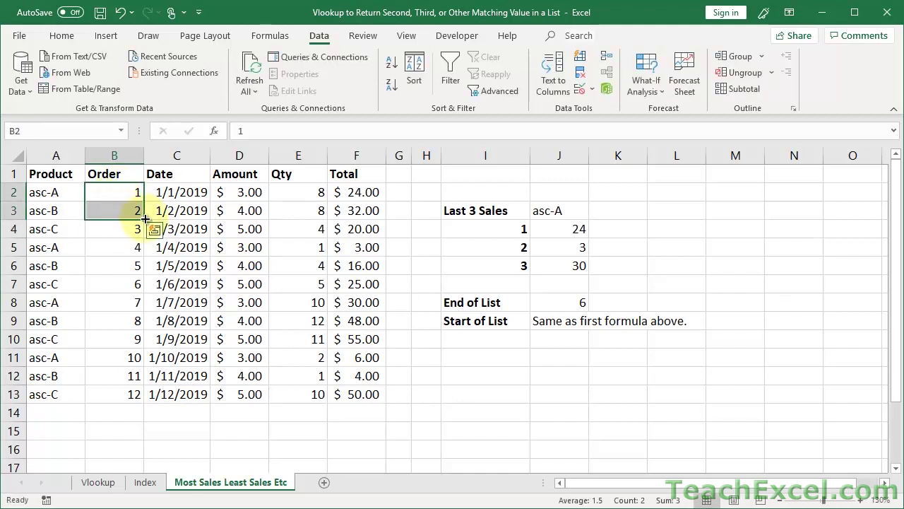
pyautogui.doubleClick(145, 219)
pyautogui.click(116, 189)
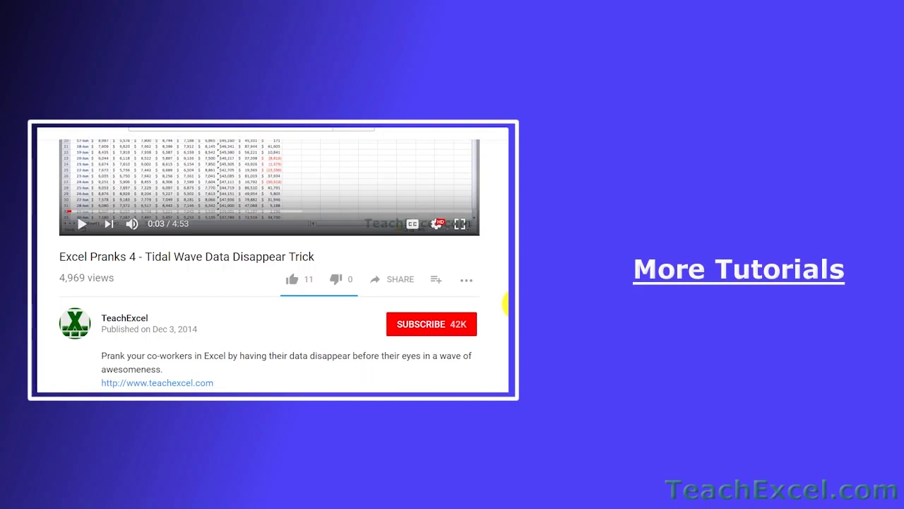
pyautogui.click(293, 248)
pyautogui.click(402, 294)
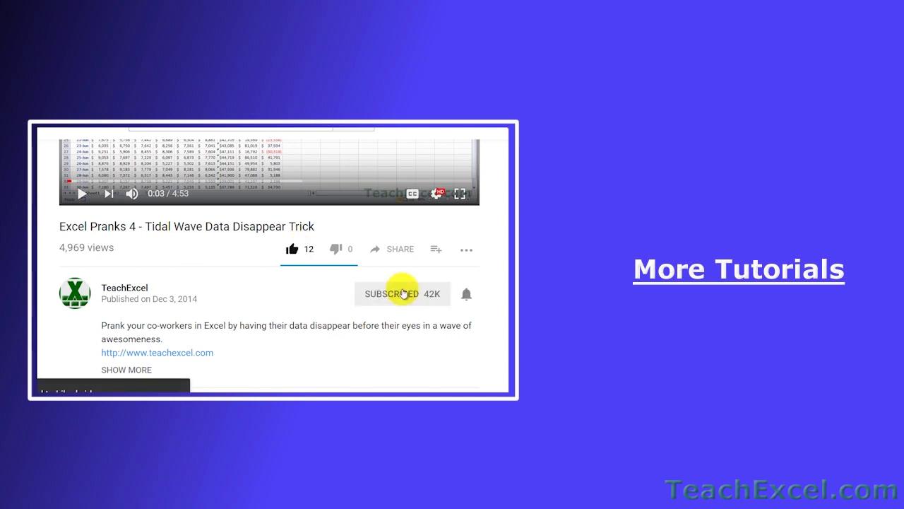